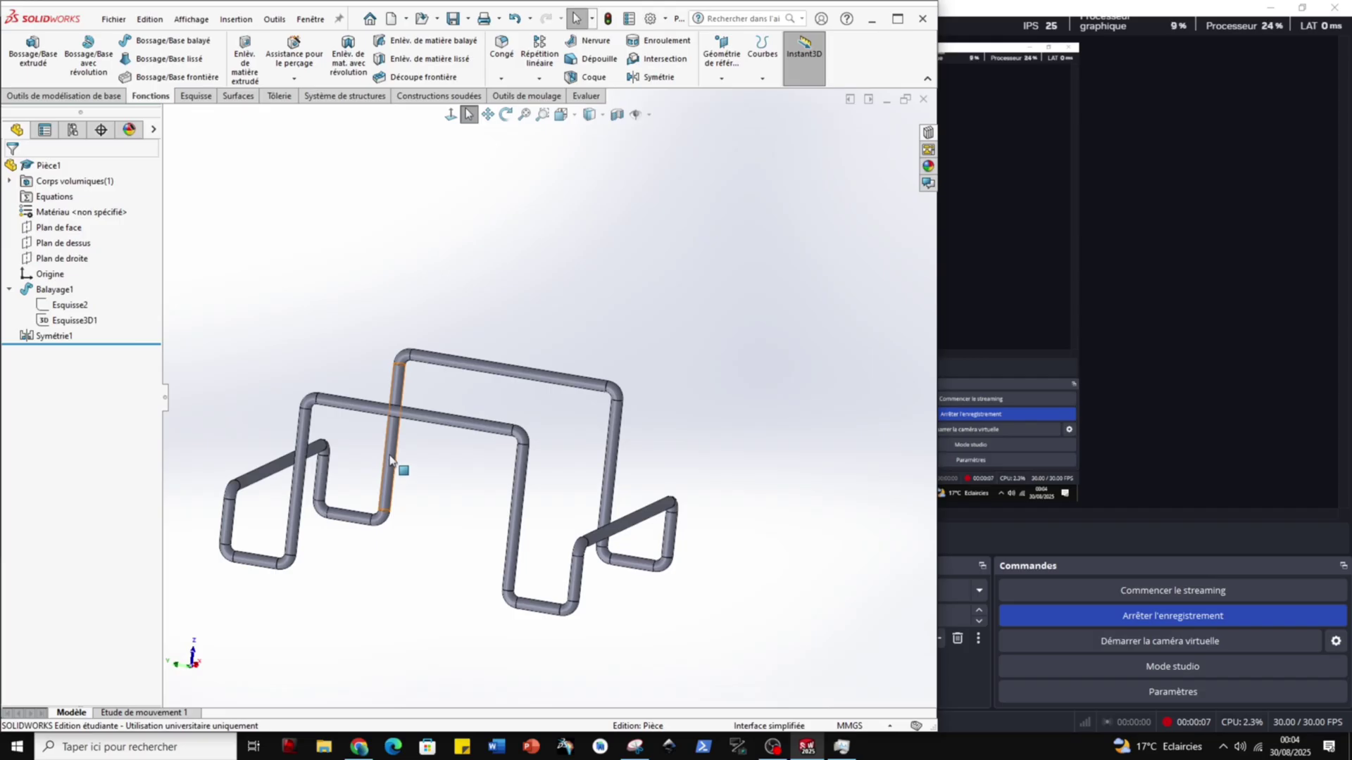
# Close the existing tube-frame part without saving and create a new part with a sketch on the front plane.
pyautogui.moveTo(533, 472); pyautogui.dragTo(471, 483, button='middle')
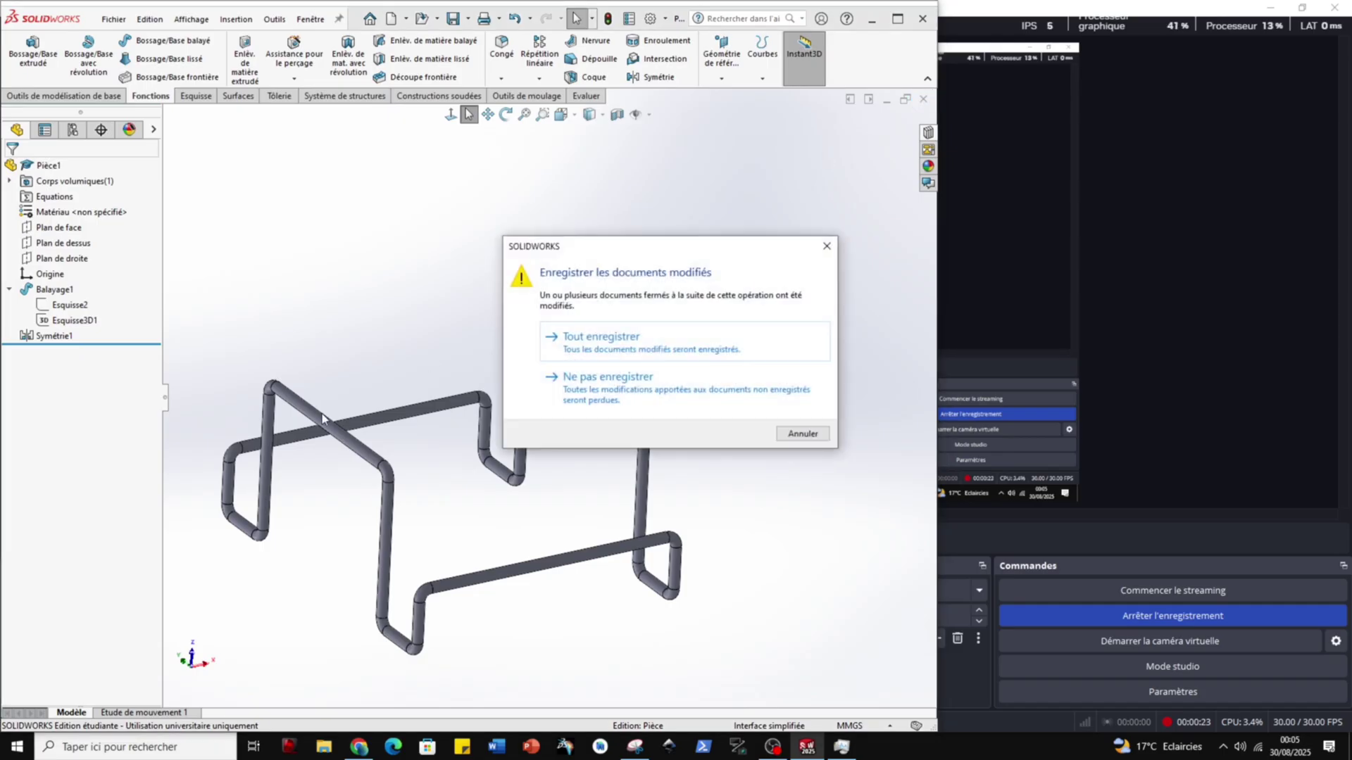
pyautogui.click(636, 377)
pyautogui.click(113, 19)
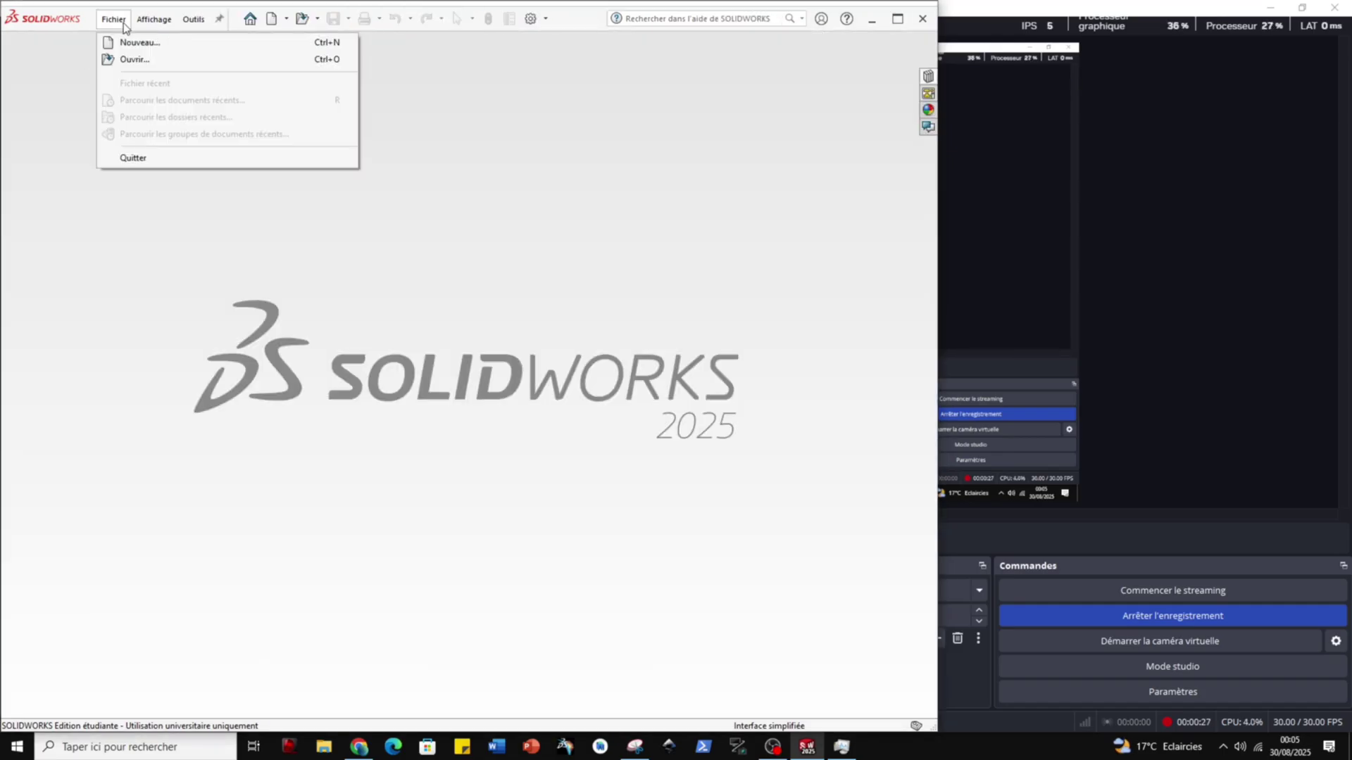
pyautogui.click(138, 40)
pyautogui.click(553, 545)
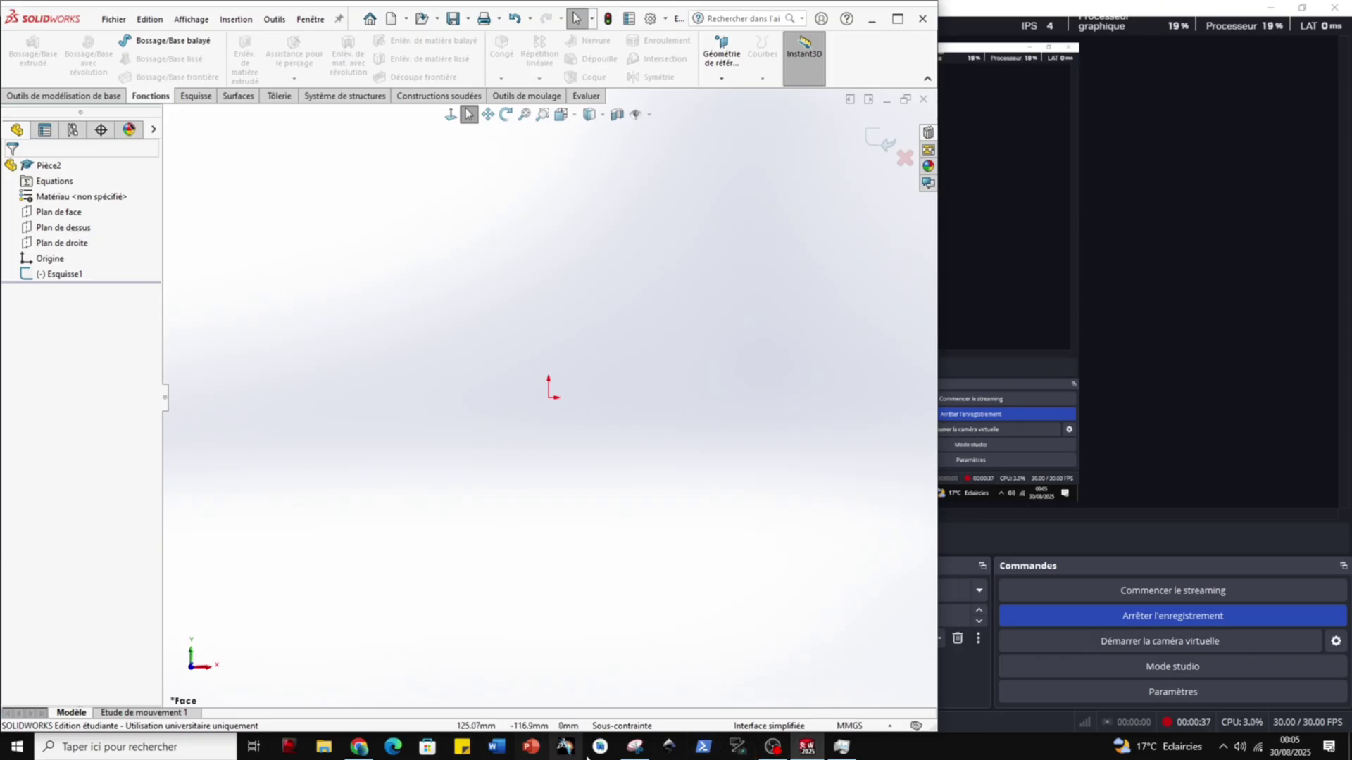
# Switch to the screen capture tool and examine the bench drawing's end view with the 1400, 685, 450 and 300 dimensions.
pyautogui.click(635, 746)
pyautogui.scroll(-6, 1263, 486)
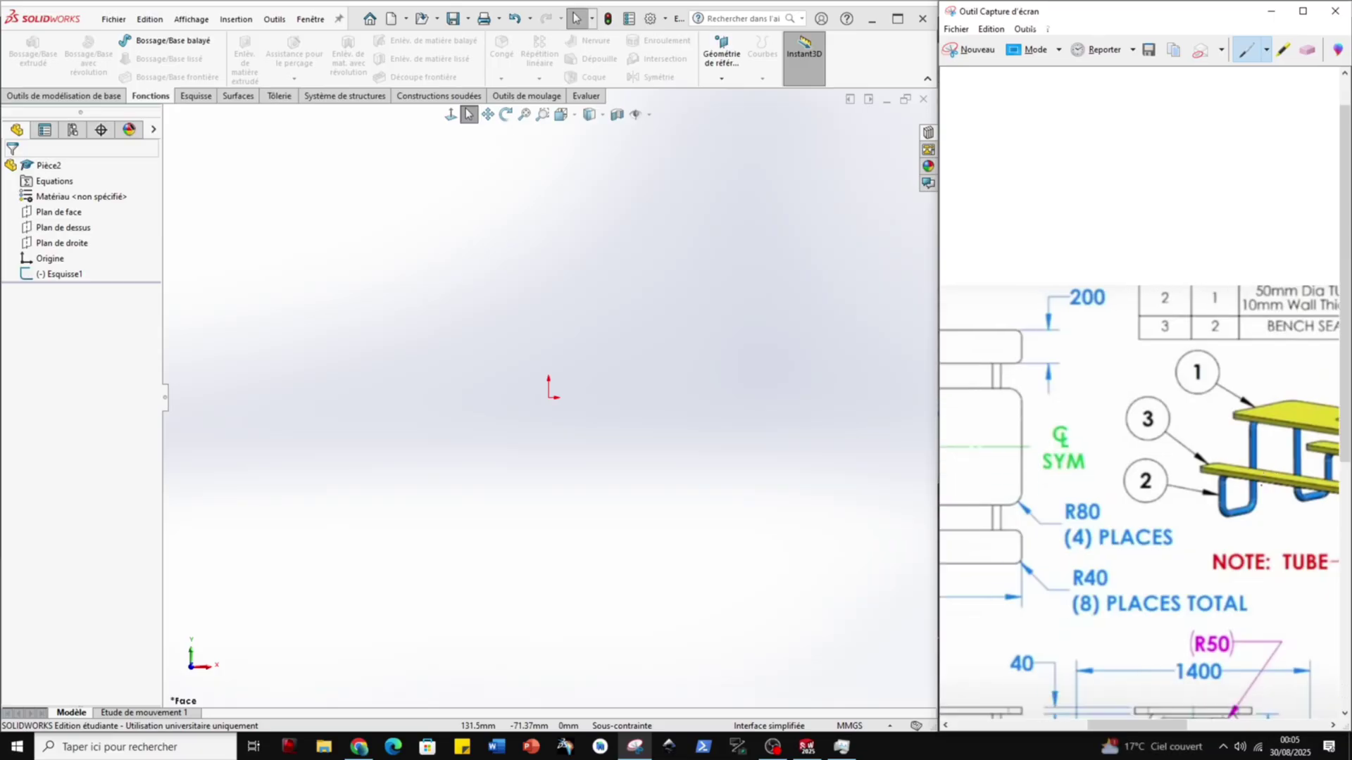
pyautogui.scroll(-2, 1221, 485)
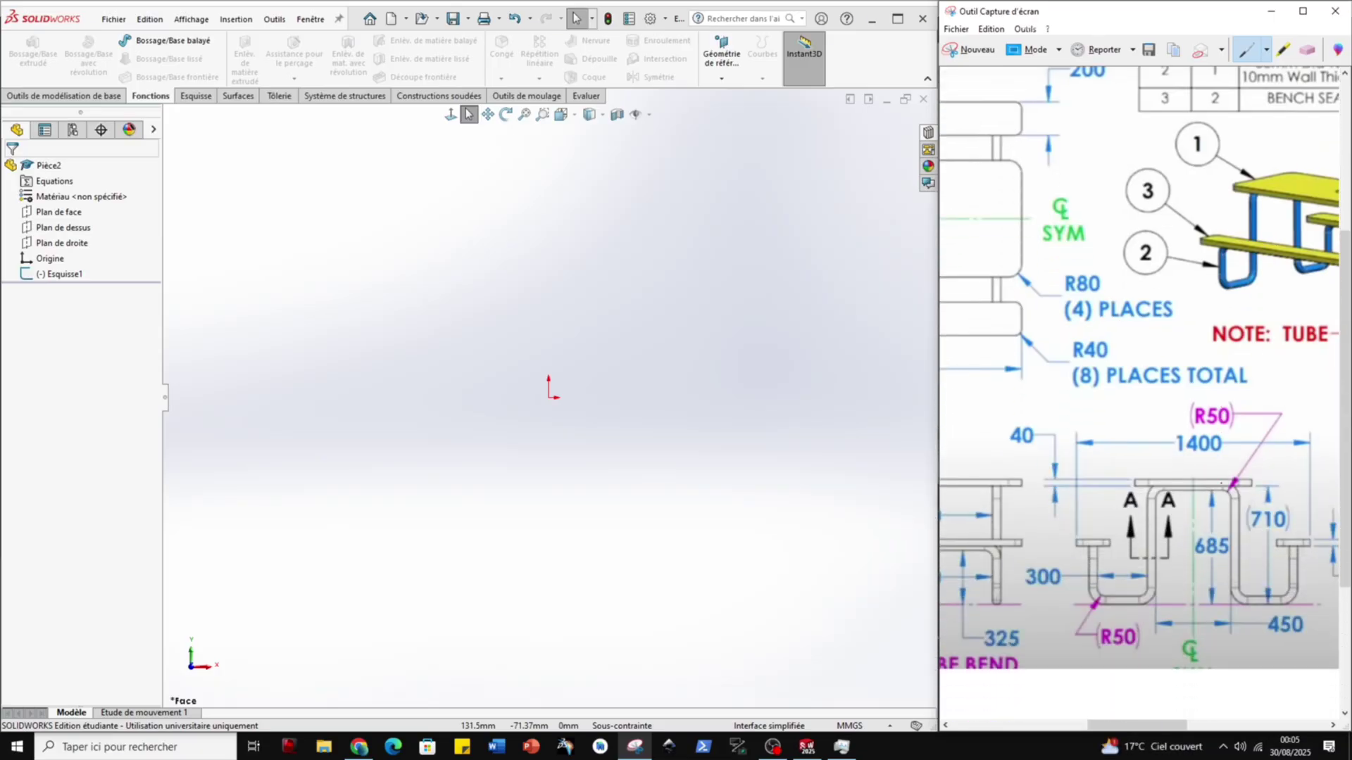
# Sketch the profile's outer lines through the origin: about 36 mm vertical, 47 mm across, 70 mm up, 28 mm across, plus a short end line.
pyautogui.click(187, 95)
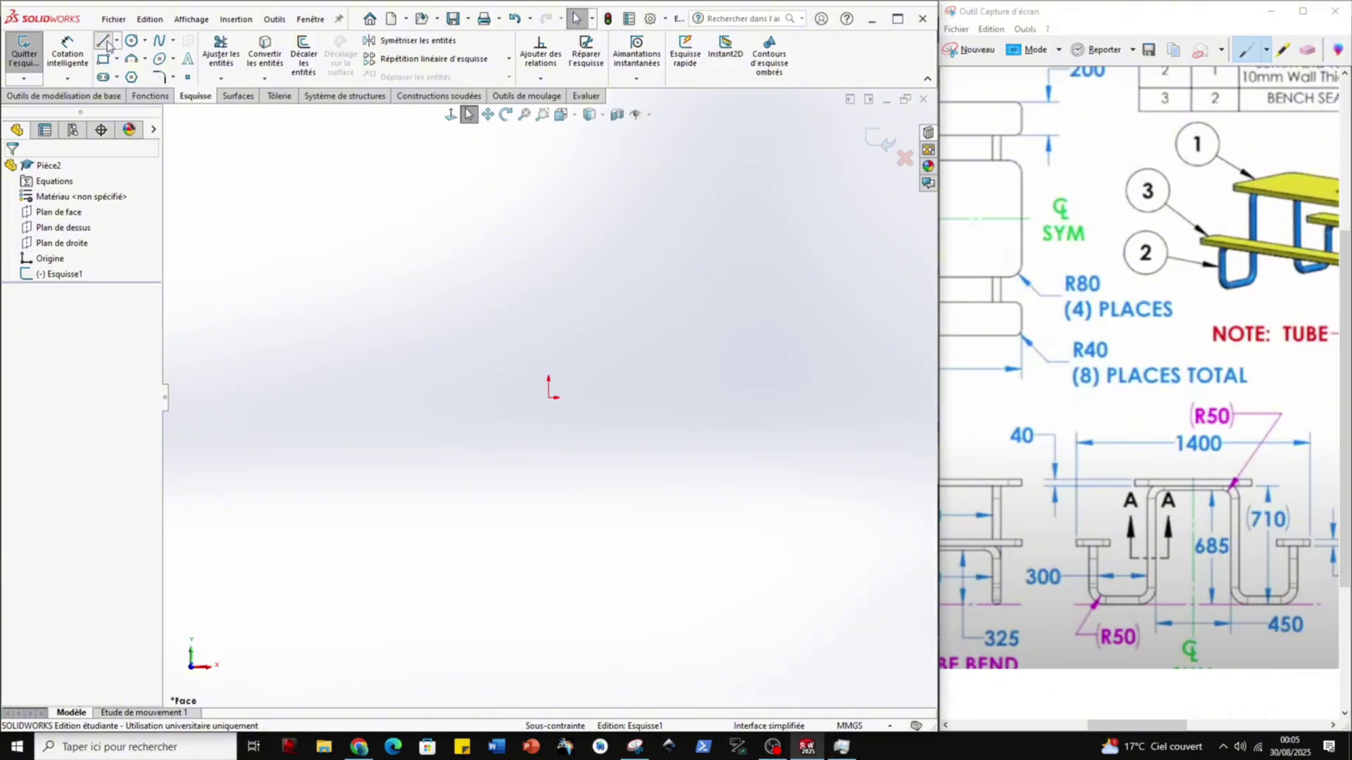
pyautogui.click(105, 42)
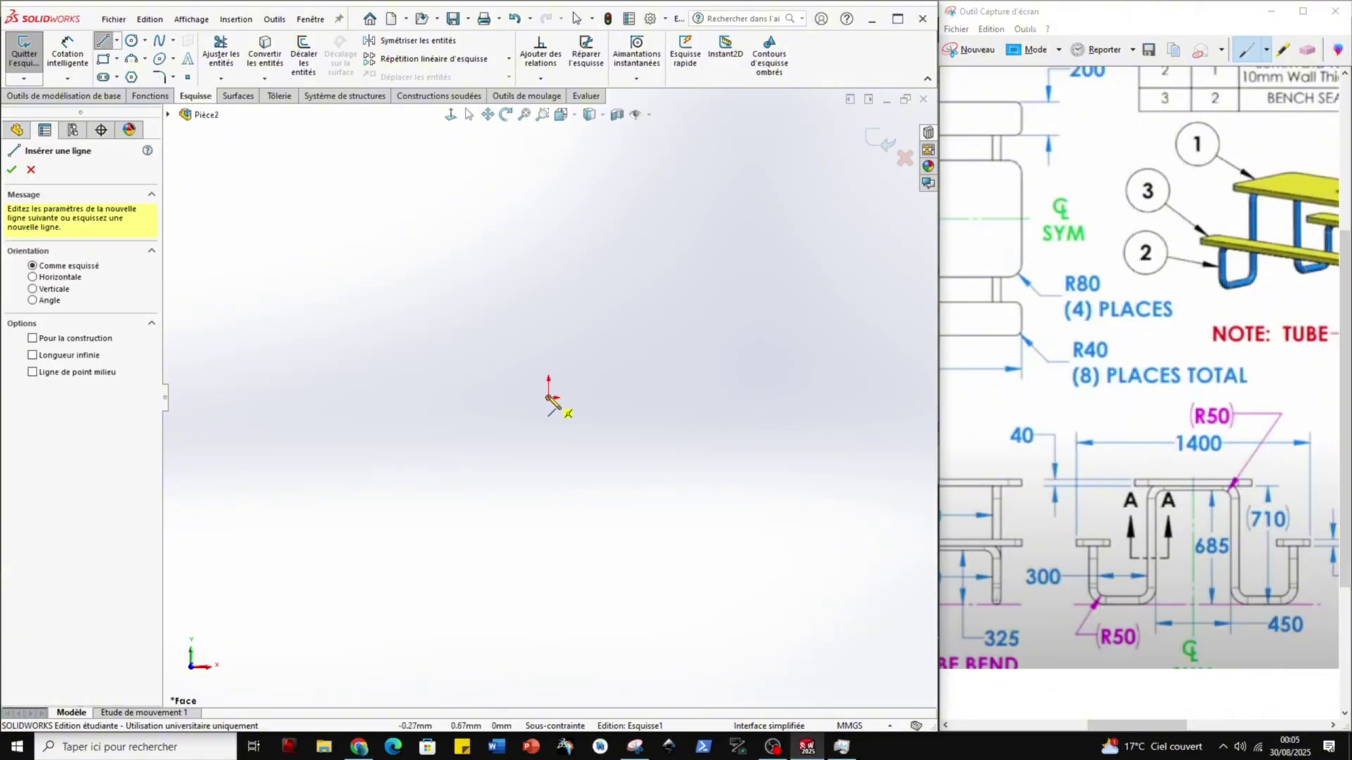
pyautogui.click(549, 303)
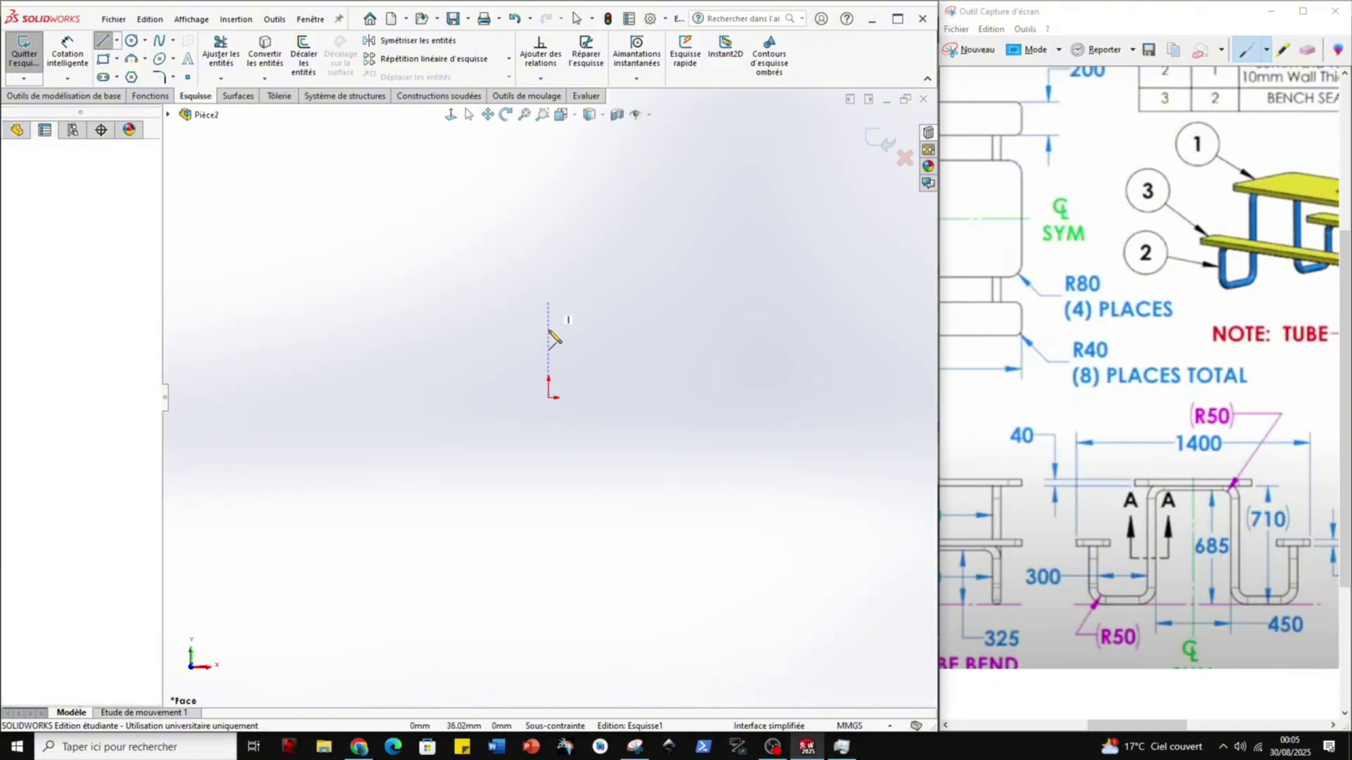
pyautogui.click(549, 398)
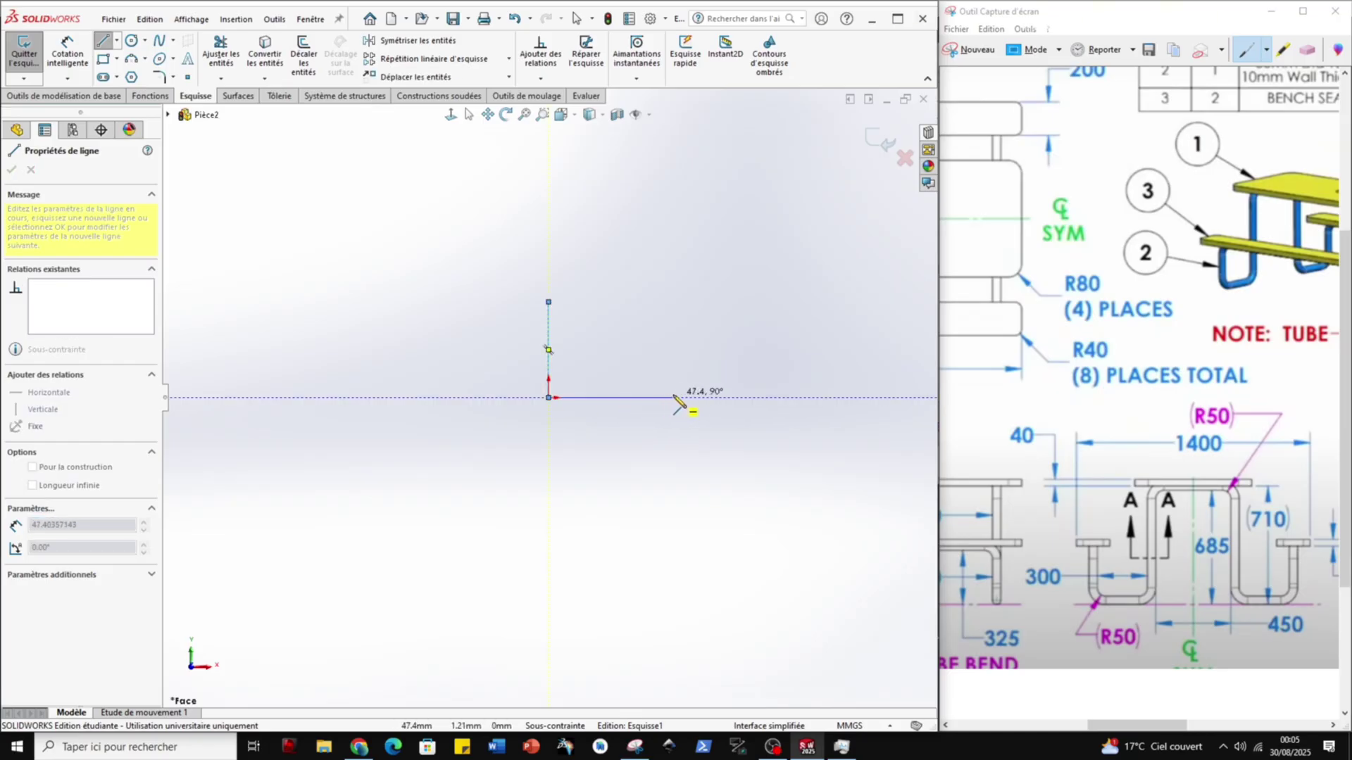
pyautogui.click(673, 398)
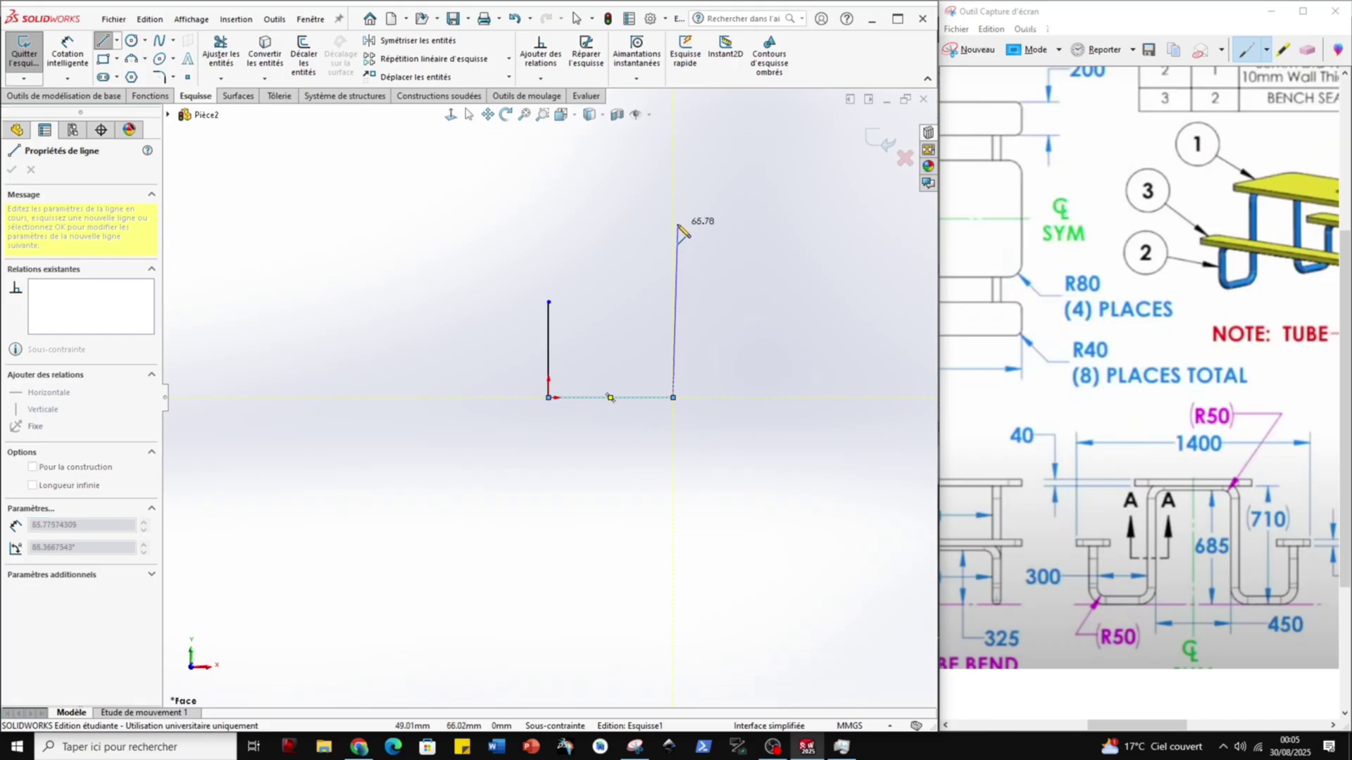
pyautogui.click(673, 213)
pyautogui.click(748, 213)
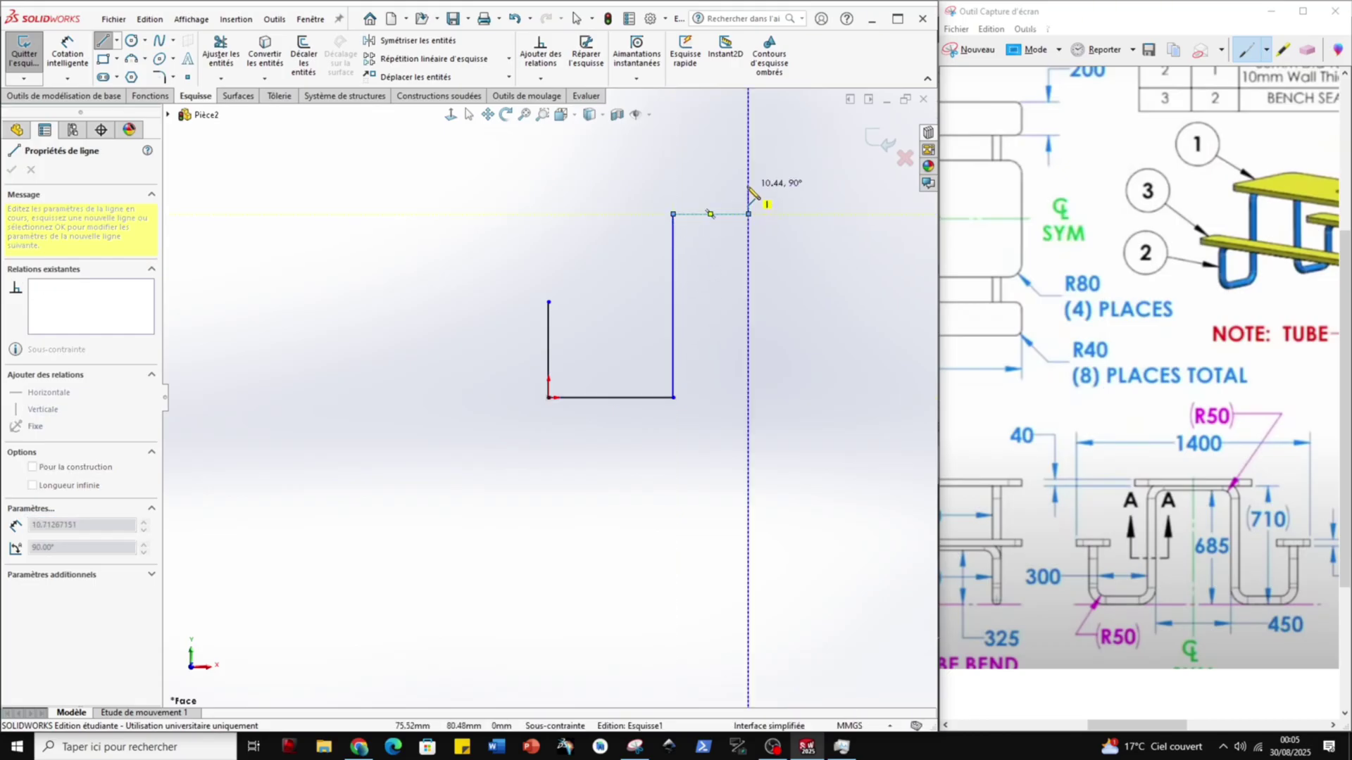
pyautogui.click(748, 184)
# Close the profile with inner lines parallel to the outer ones, returning to the upper end of the vertical line at the origin.
pyautogui.click(647, 184)
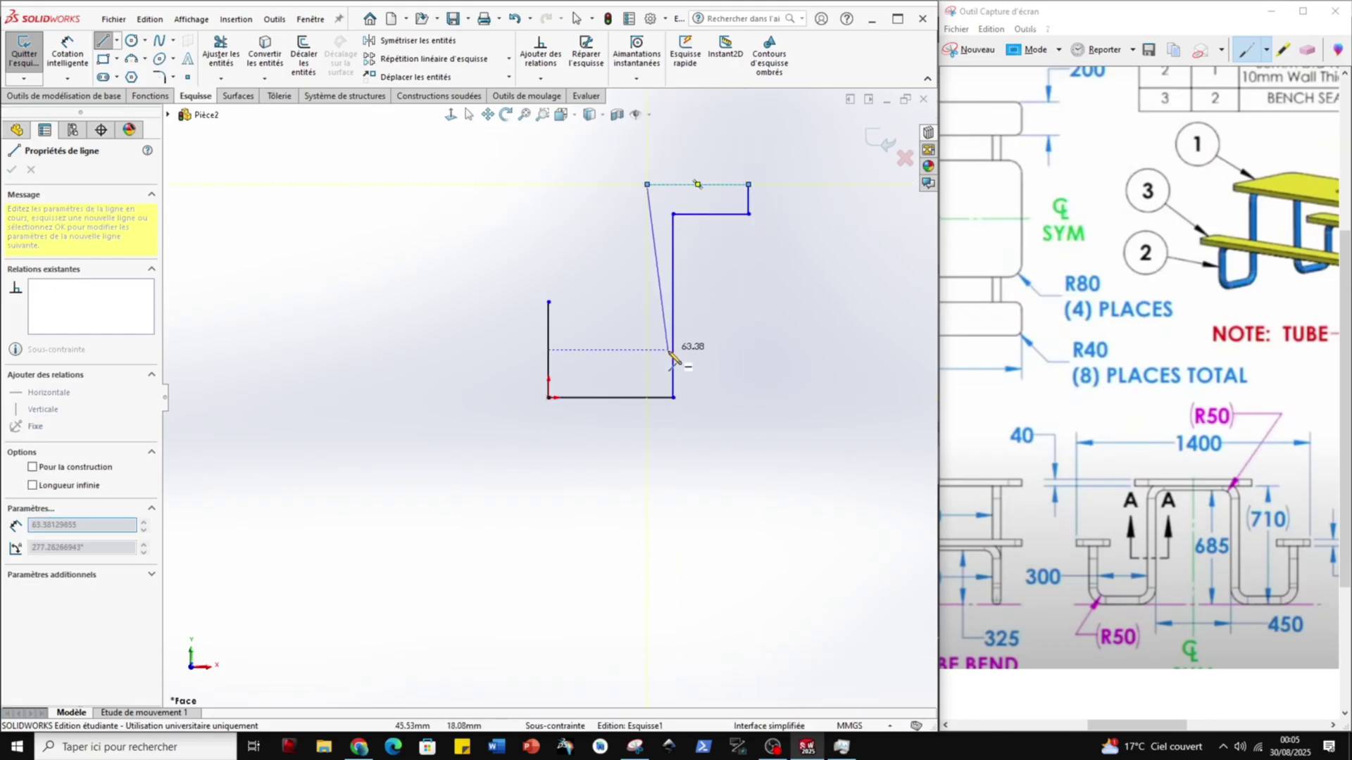
pyautogui.click(647, 377)
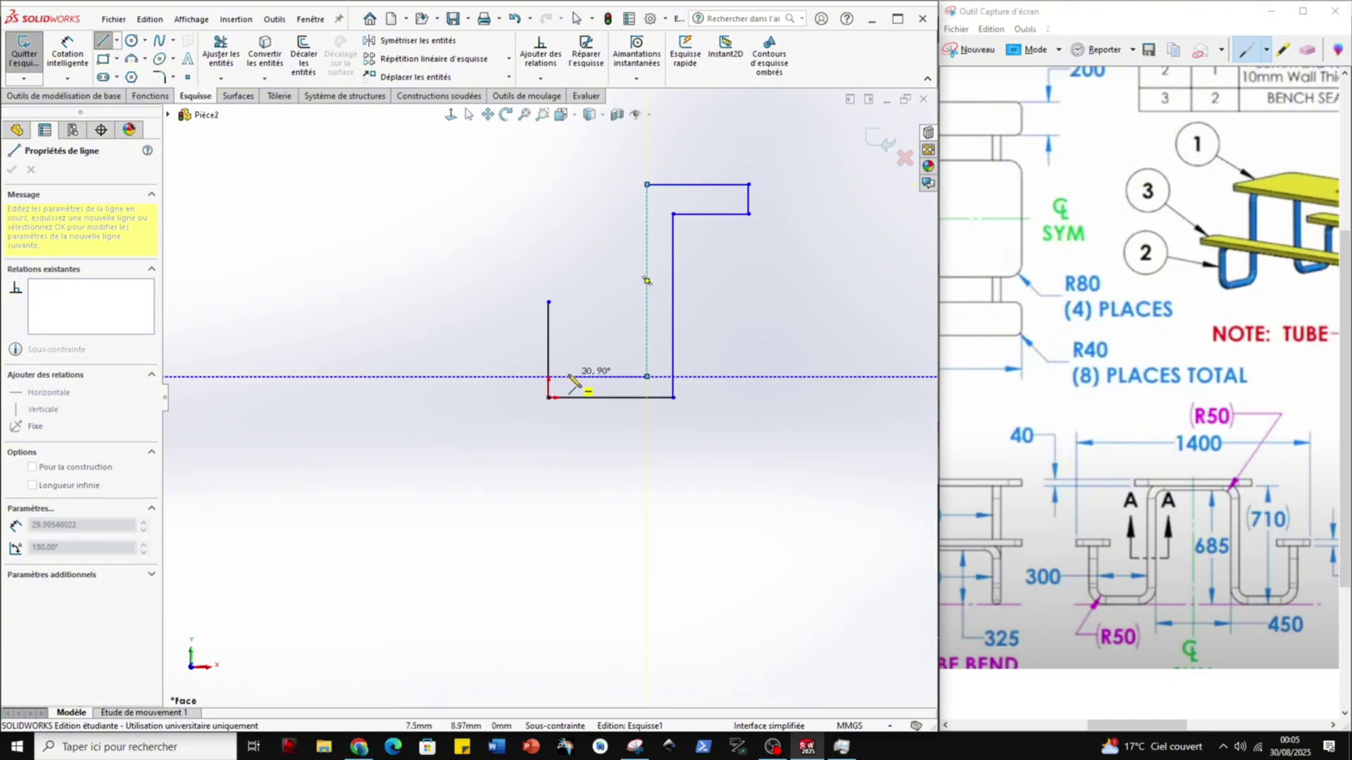
pyautogui.click(568, 376)
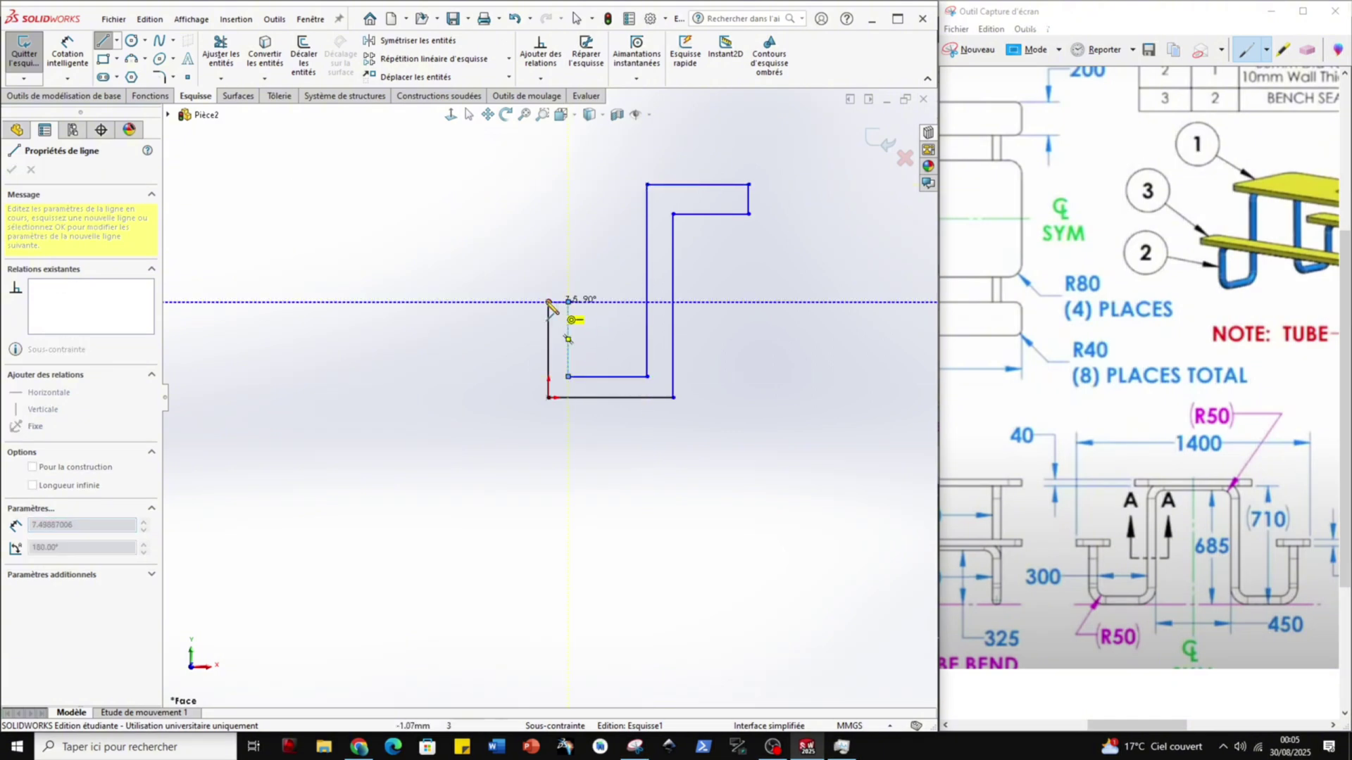
pyautogui.click(568, 302)
pyautogui.press('Escape')
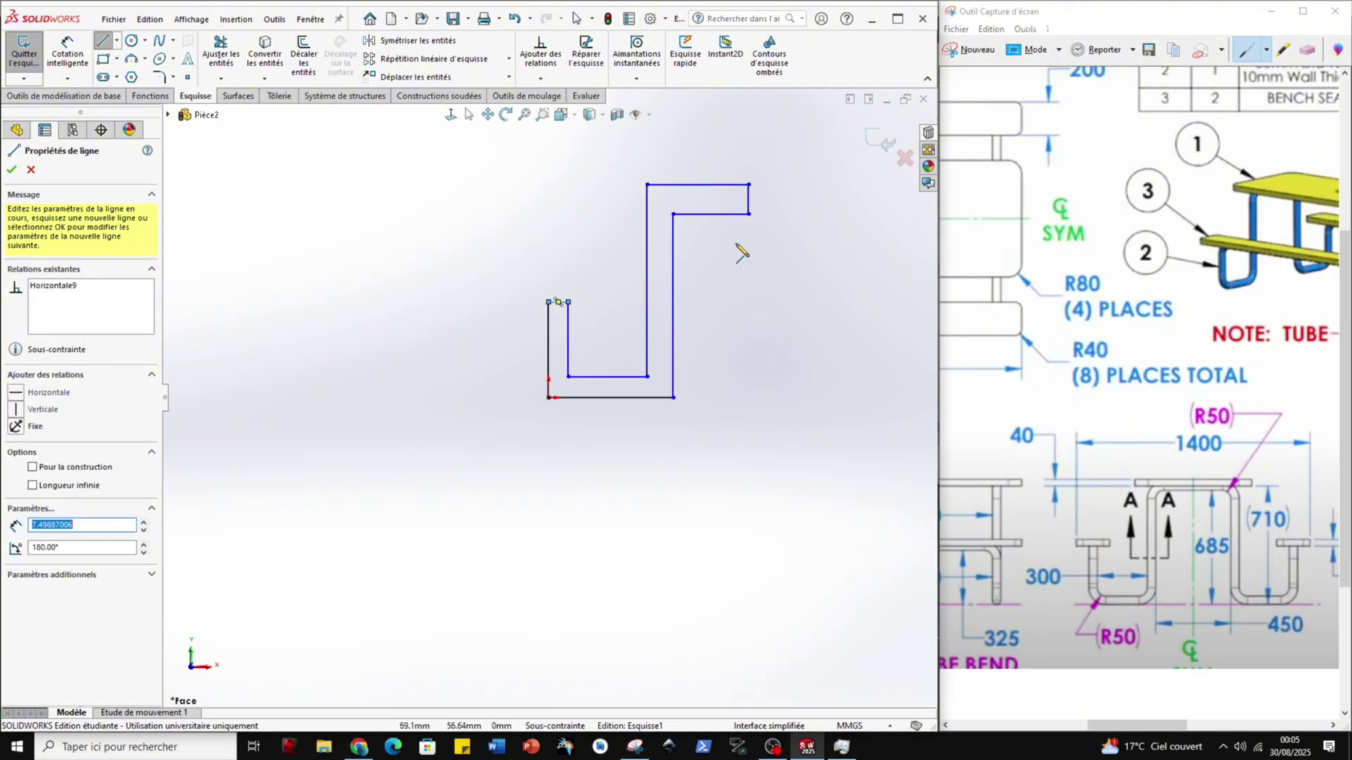
pyautogui.press('Escape')
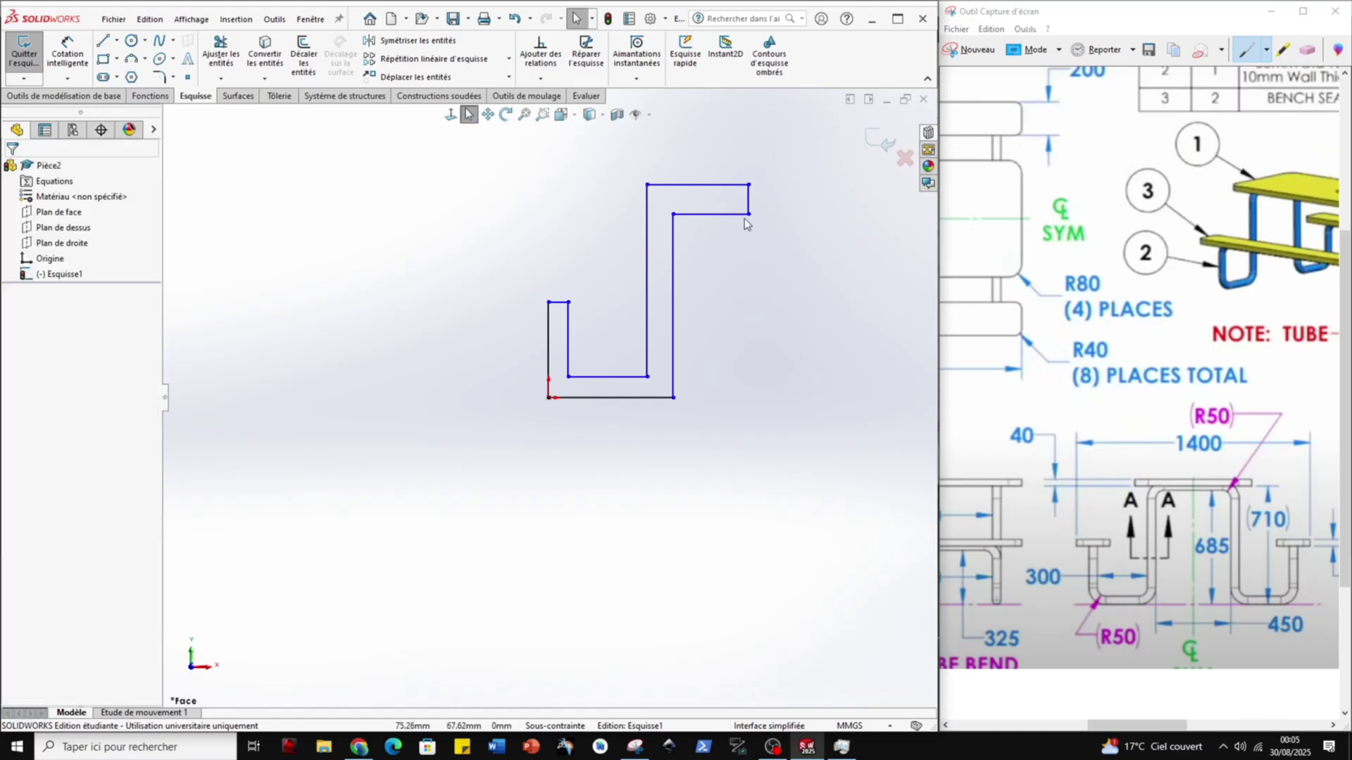
# Dimension the profile's bottom edge and the outer edge of its short upright at 30 mm each.
pyautogui.click(63, 43)
pyautogui.click(652, 400)
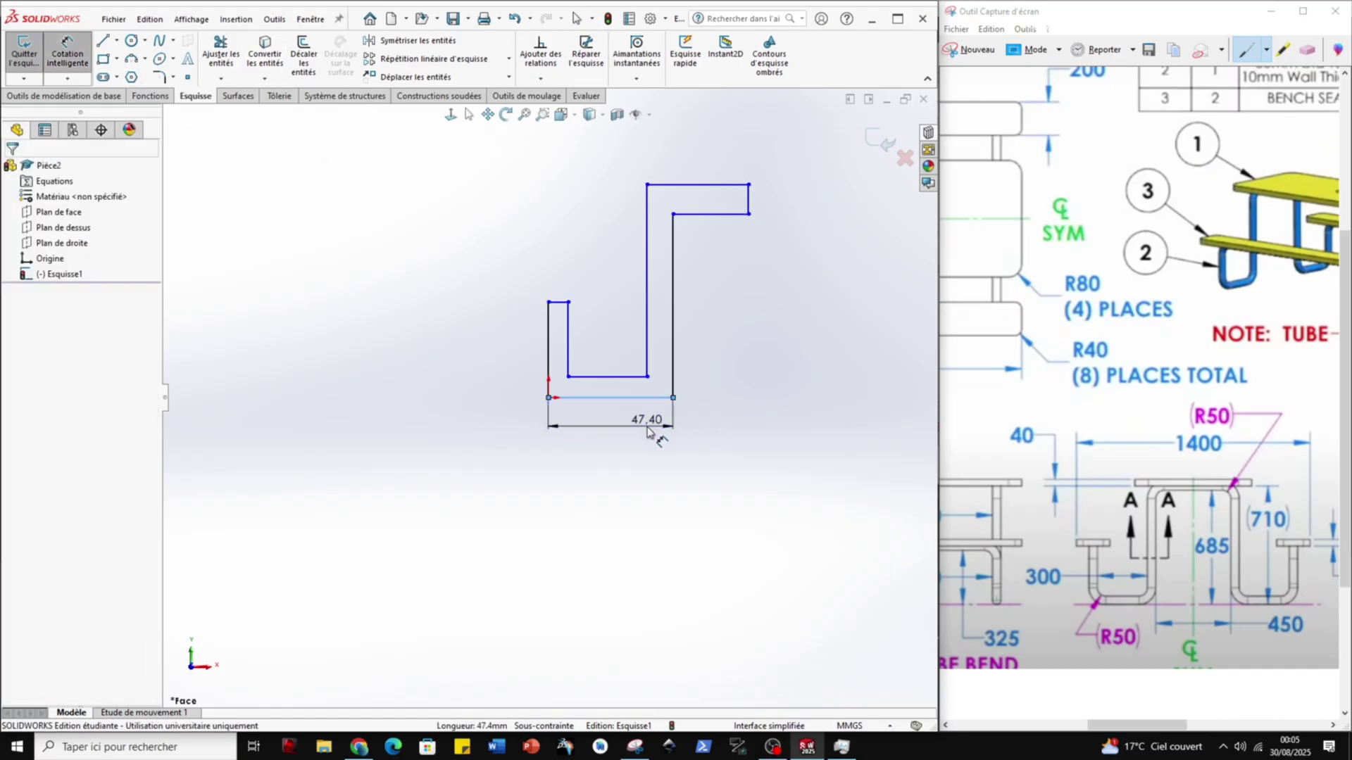
pyautogui.click(643, 432)
pyautogui.write('30')
pyautogui.press('Return')
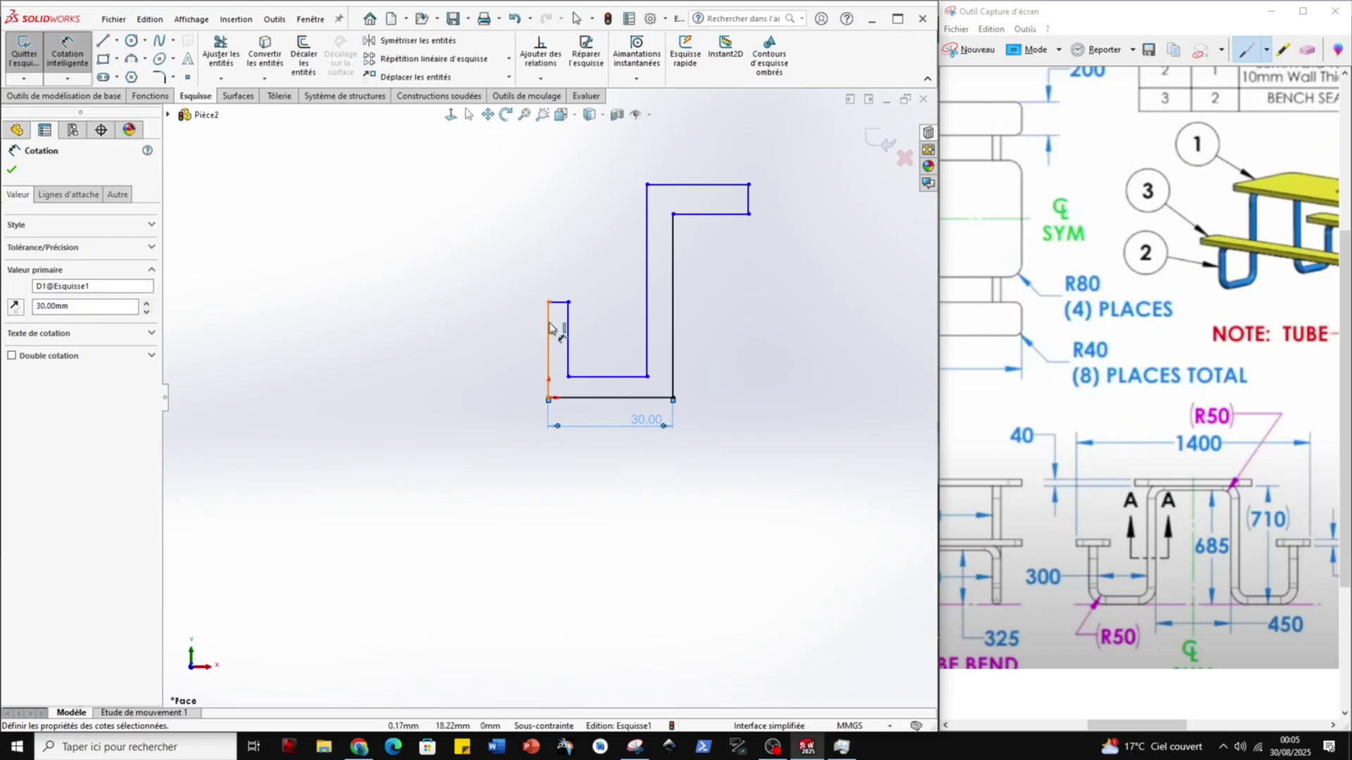
pyautogui.click(550, 328)
pyautogui.click(522, 331)
pyautogui.write('30')
pyautogui.press('Return')
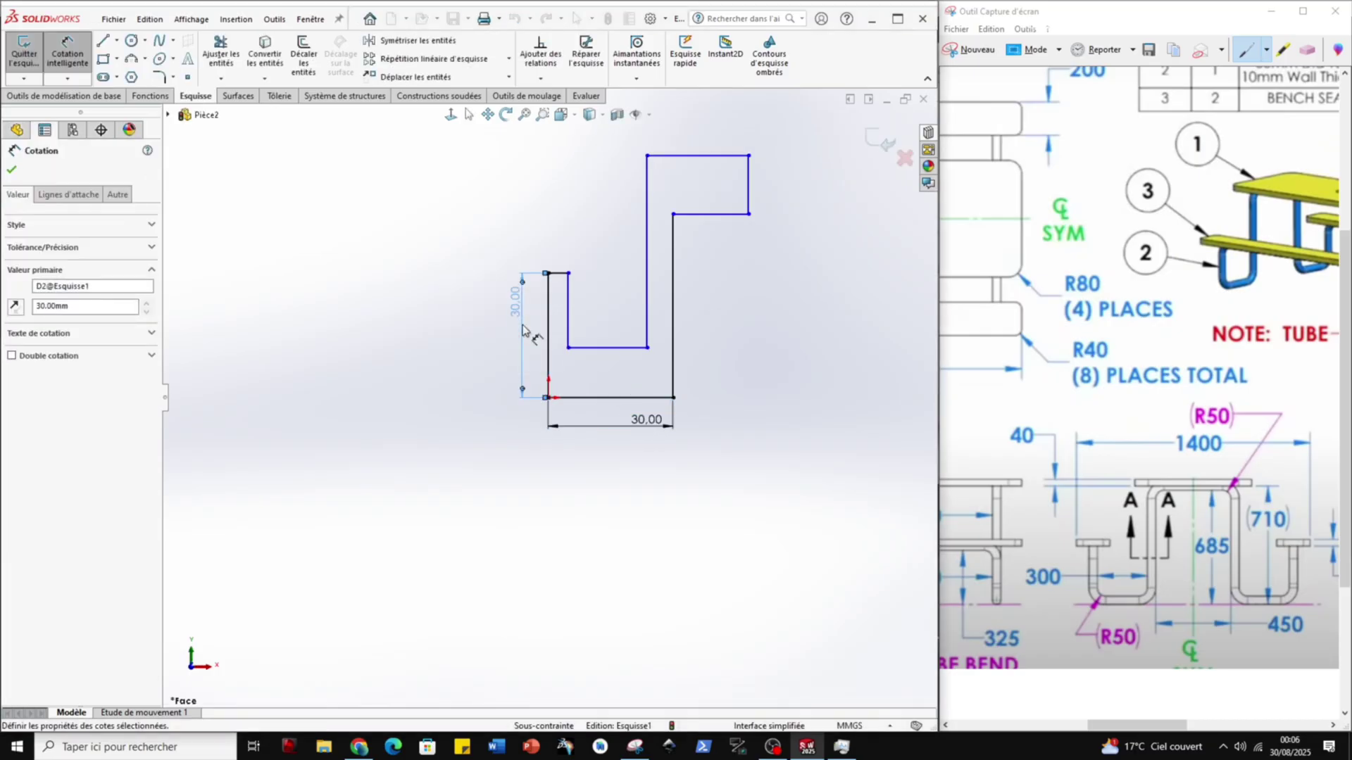
# Dimension the profile's overall height from the bottom edge to the uppermost edge at 70 mm.
pyautogui.click(694, 156)
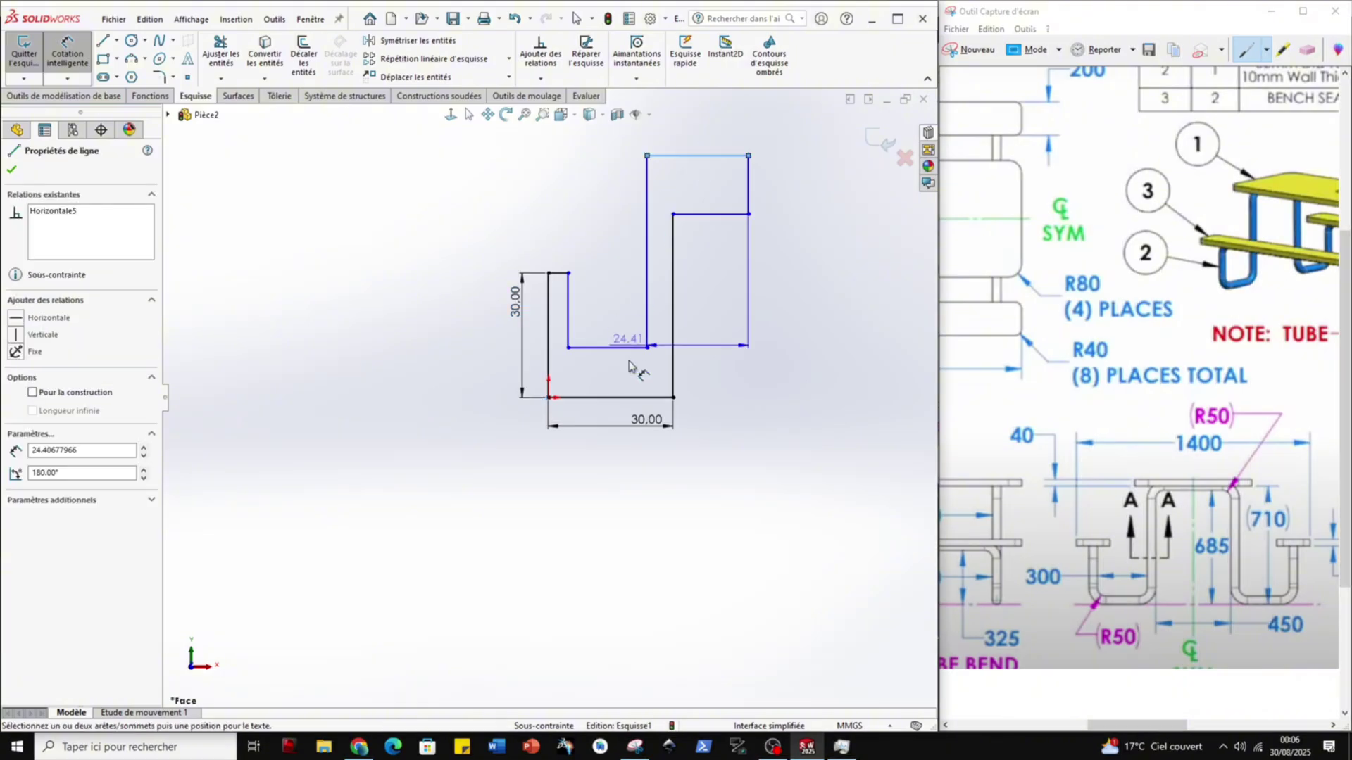
pyautogui.click(630, 403)
pyautogui.click(348, 311)
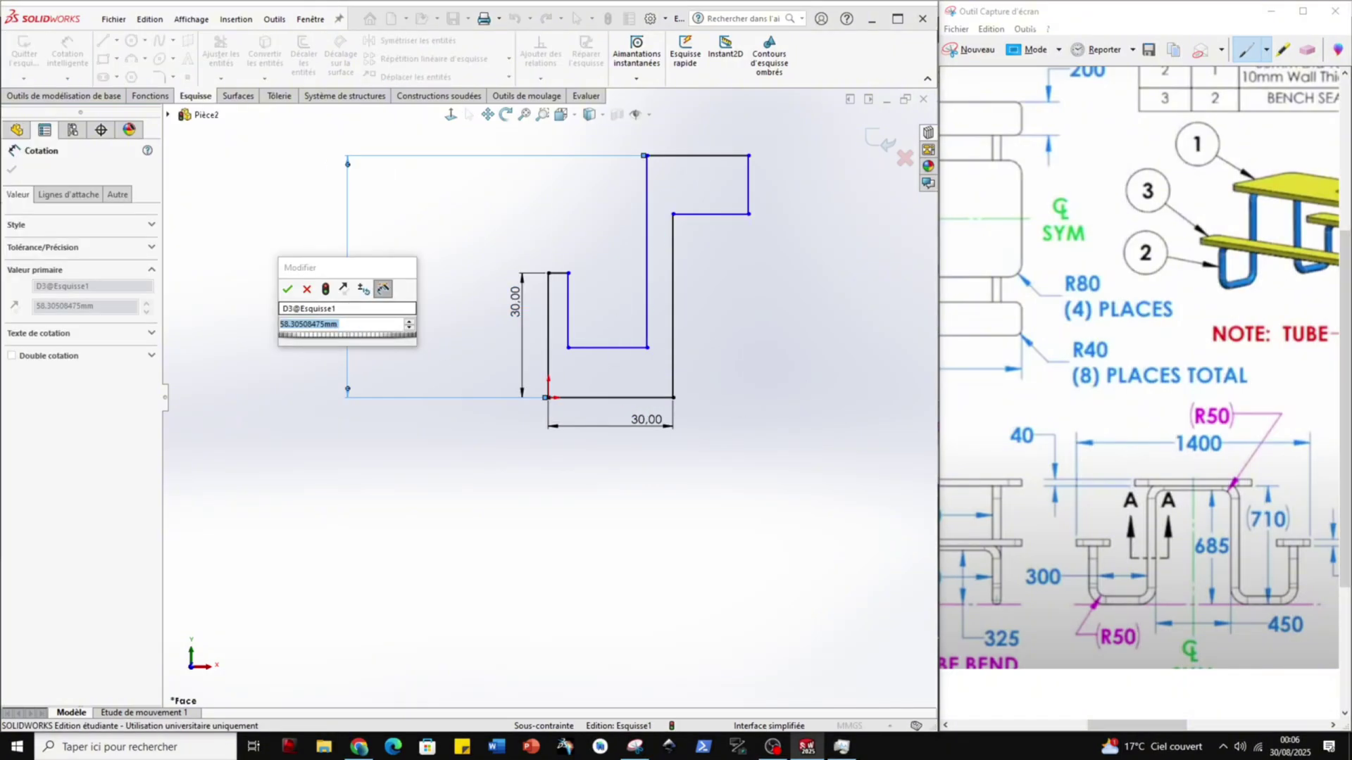
pyautogui.write('70')
pyautogui.press('Return')
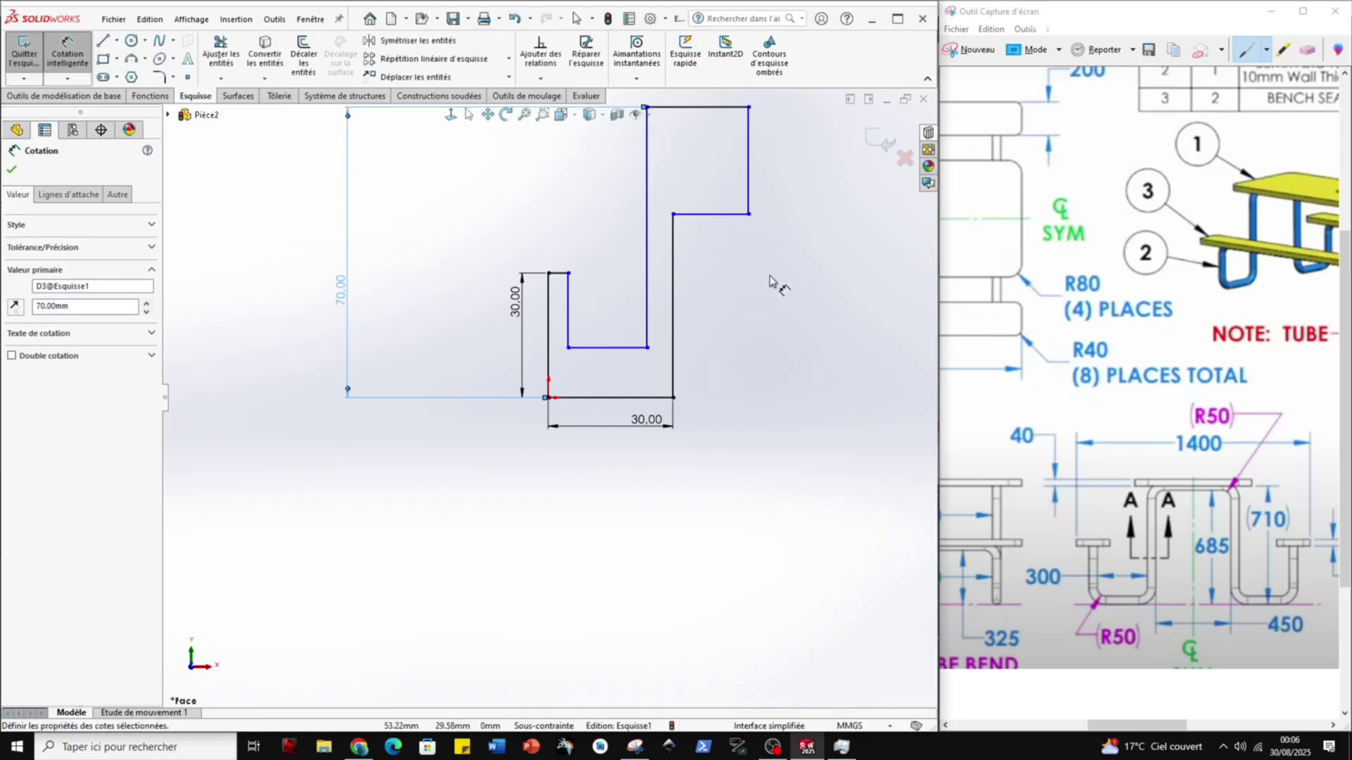
# Set the thickness of the profile's short upright and of its bottom bar to 3 mm each.
pyautogui.click(558, 274)
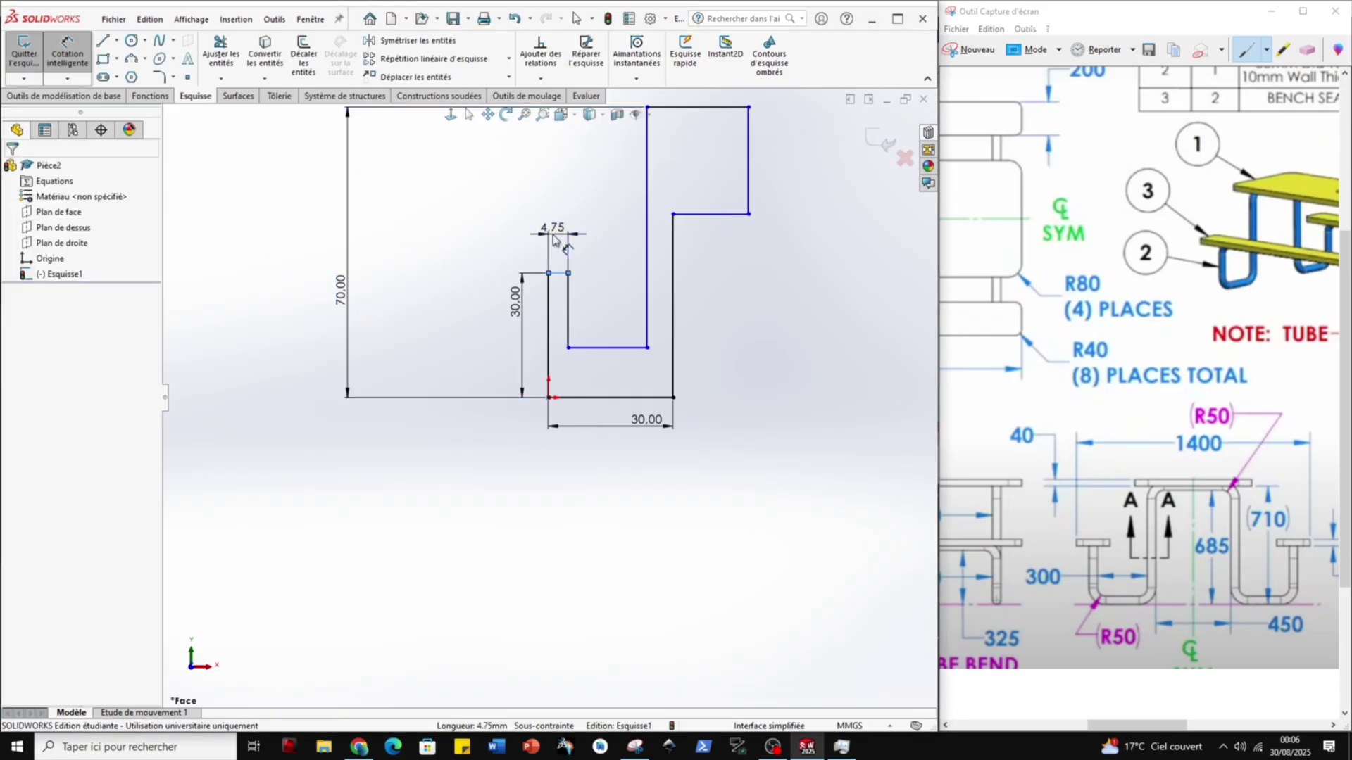
pyautogui.click(554, 239)
pyautogui.write('3')
pyautogui.press('Return')
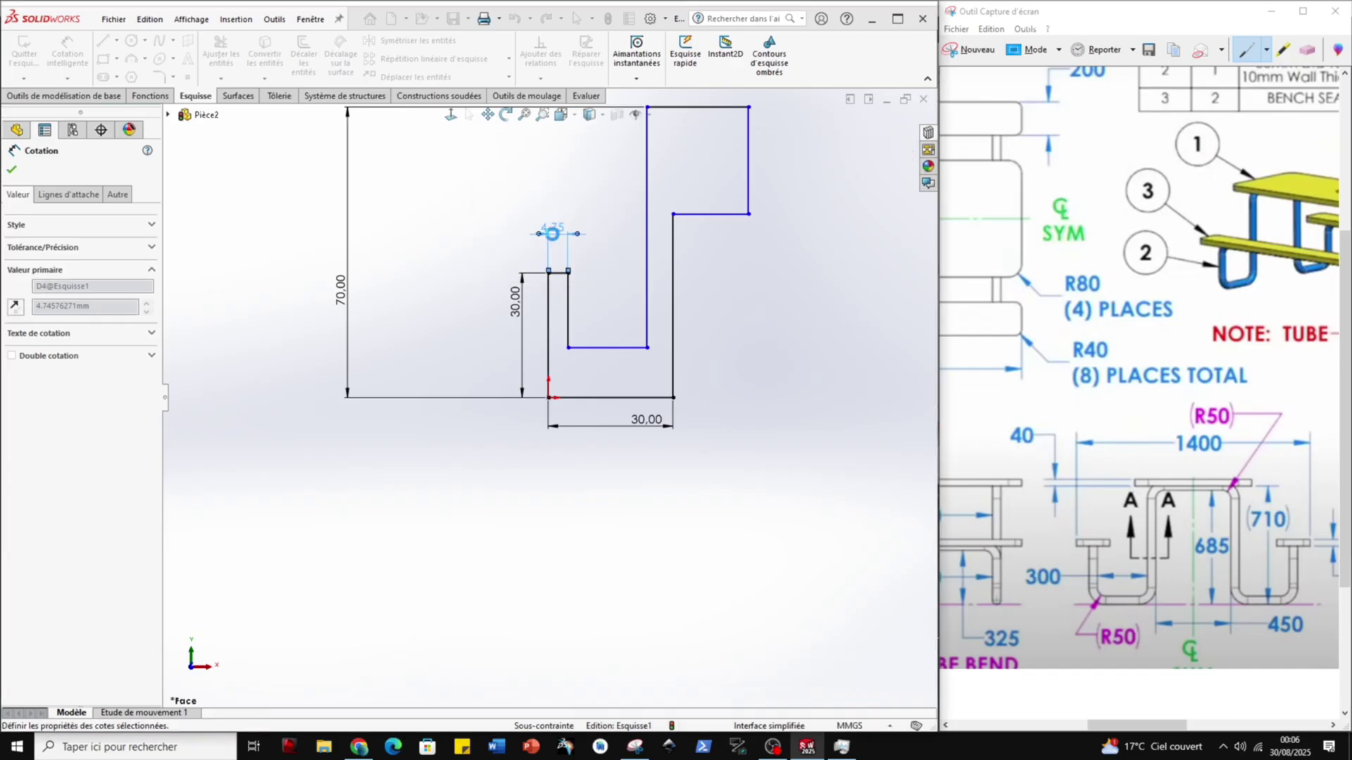
pyautogui.click(597, 398)
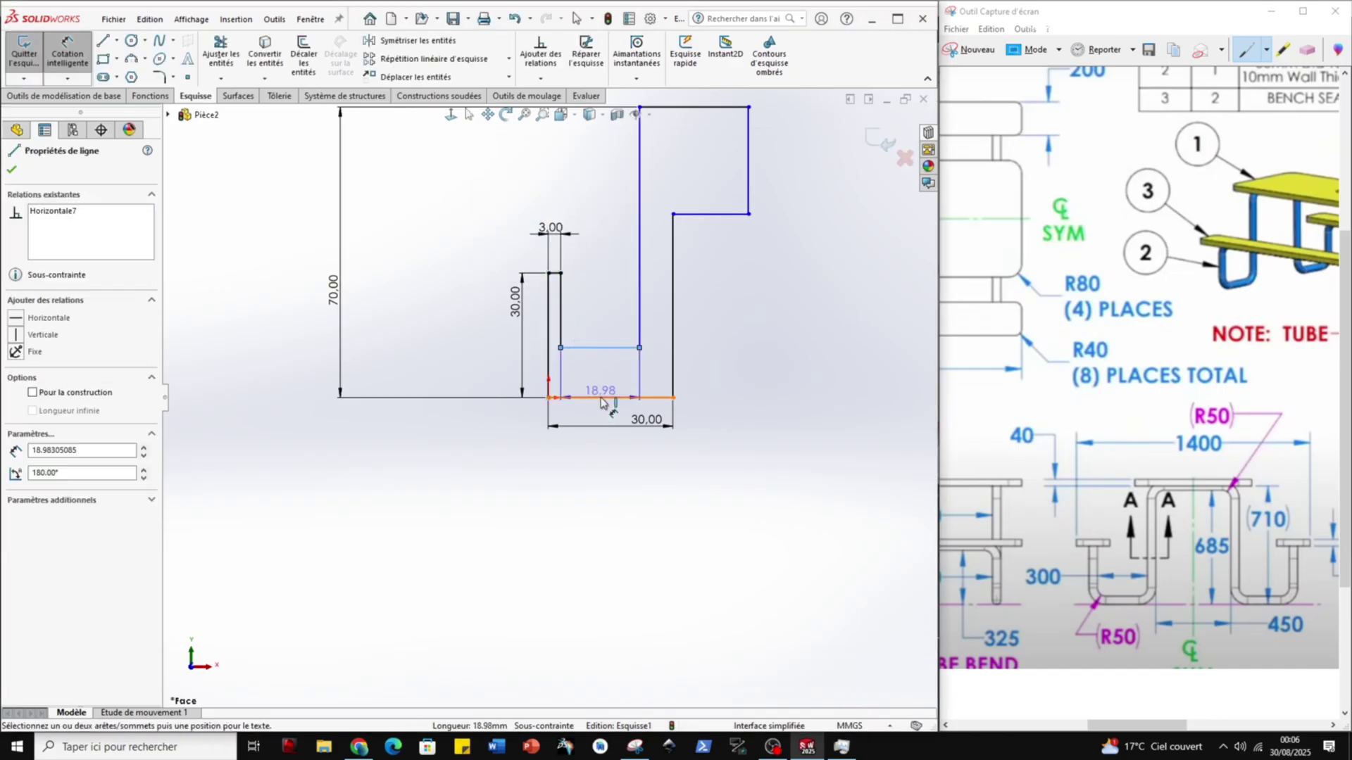
pyautogui.click(599, 347)
pyautogui.click(728, 393)
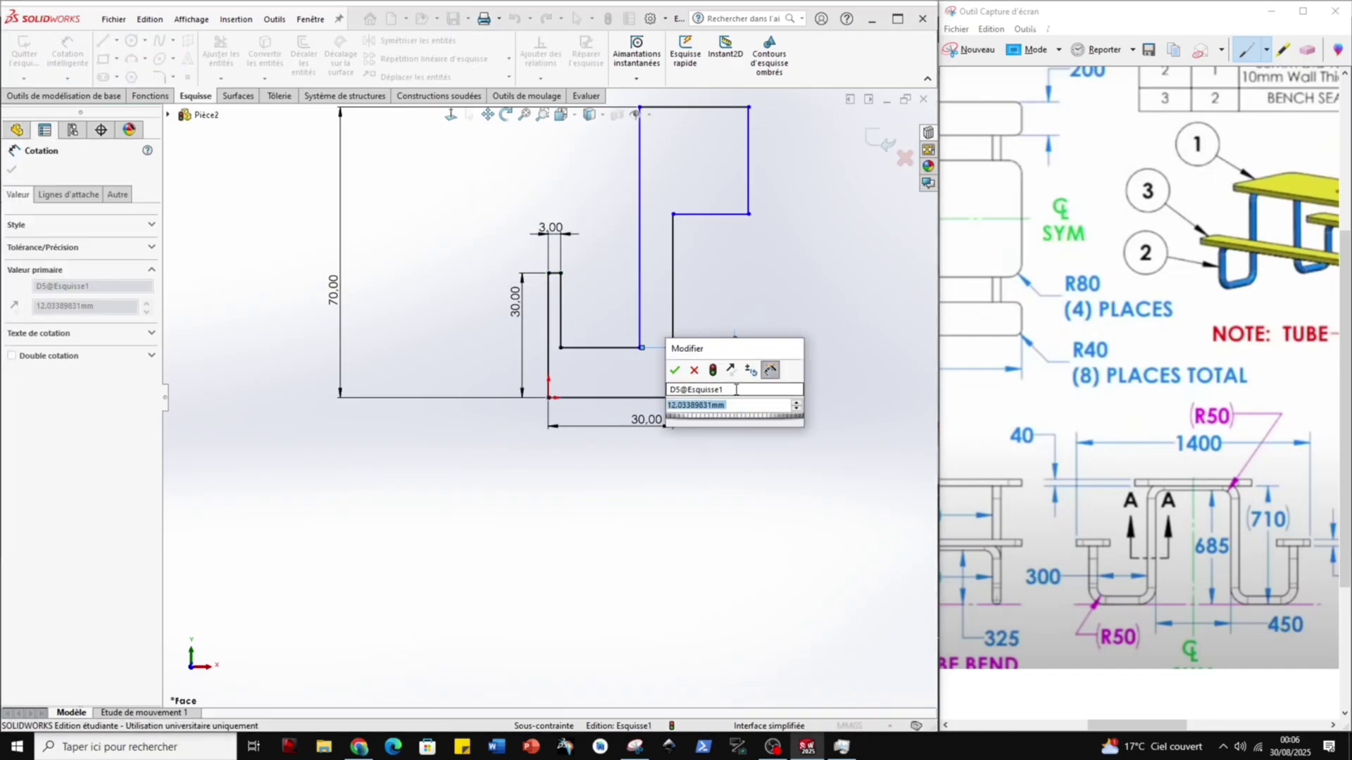
pyautogui.write('3')
pyautogui.press('Return')
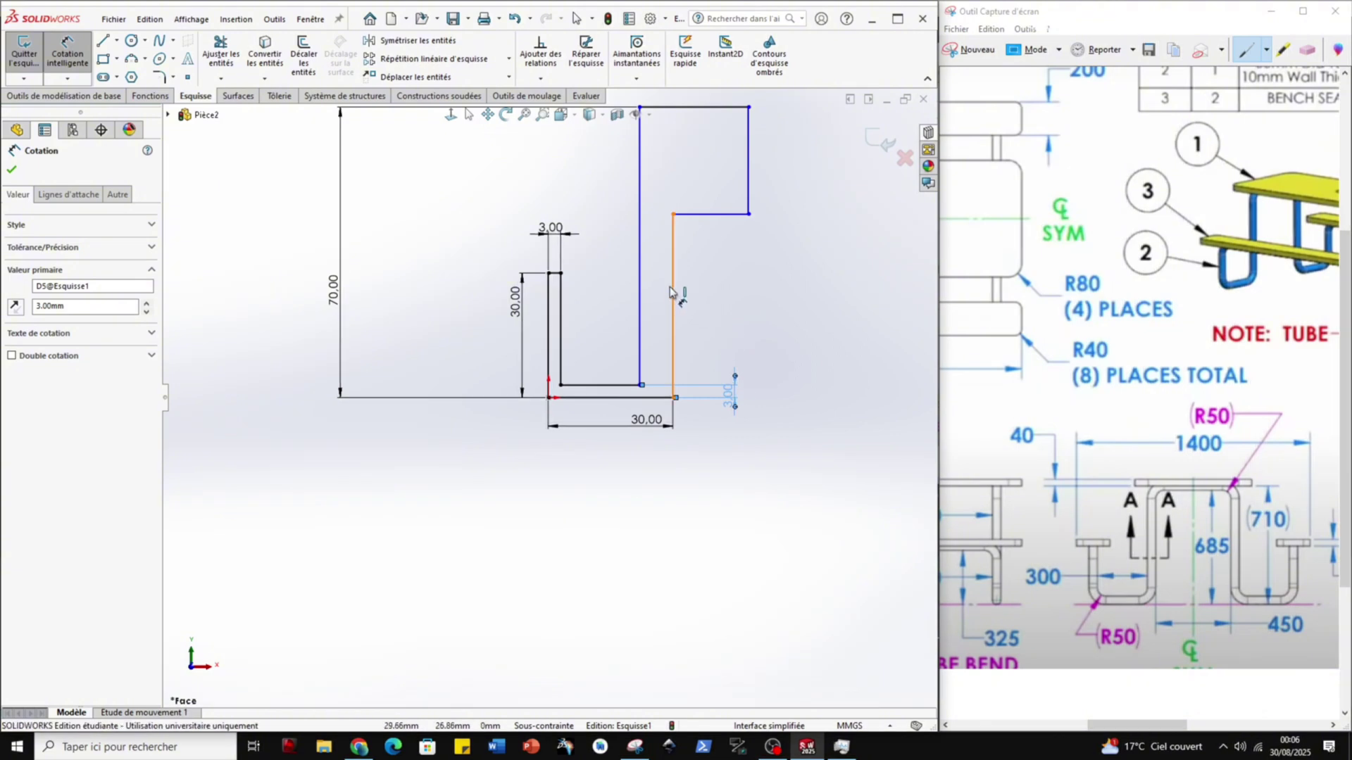
# Set the thickness of the tall upright and of the upper horizontal arm to 3 mm each, and exit the sketch.
pyautogui.click(671, 295)
pyautogui.click(641, 293)
pyautogui.click(664, 285)
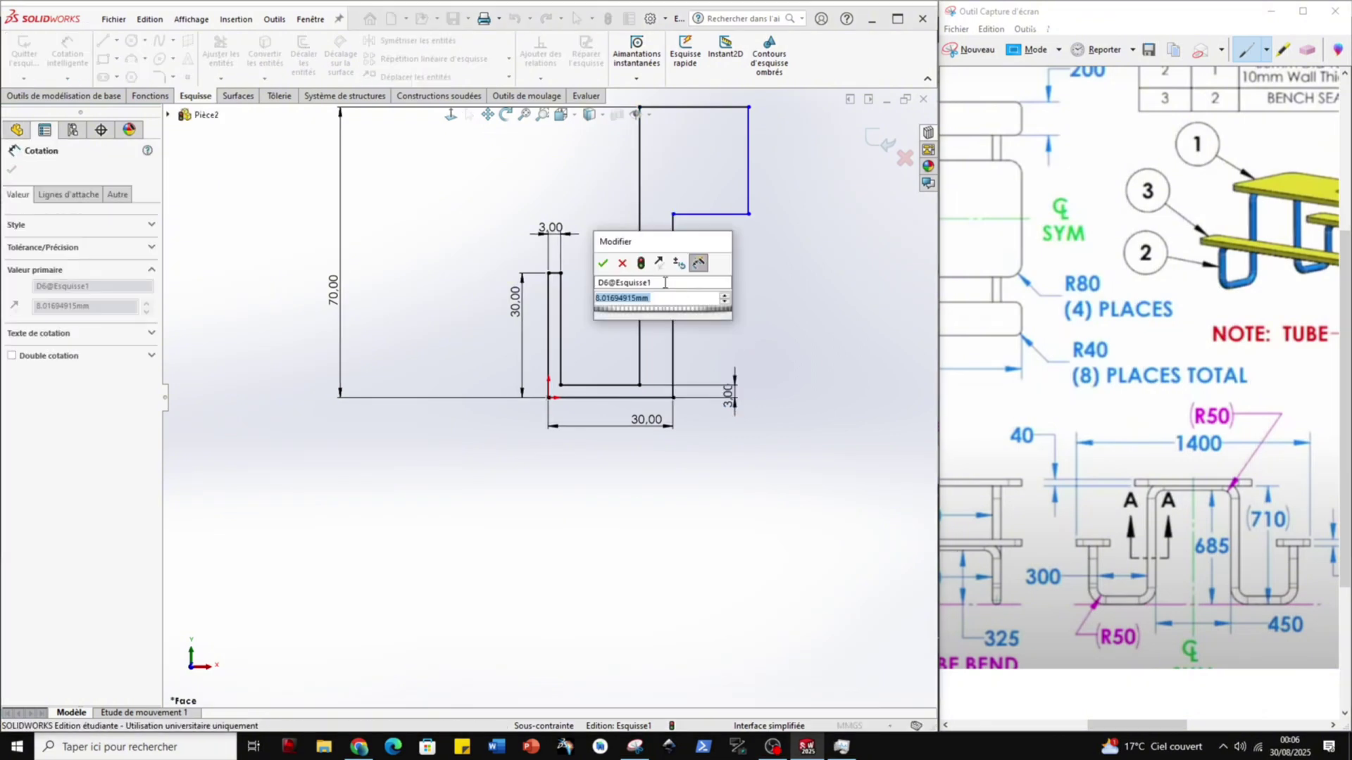
pyautogui.write('3')
pyautogui.press('Return')
pyautogui.click(749, 184)
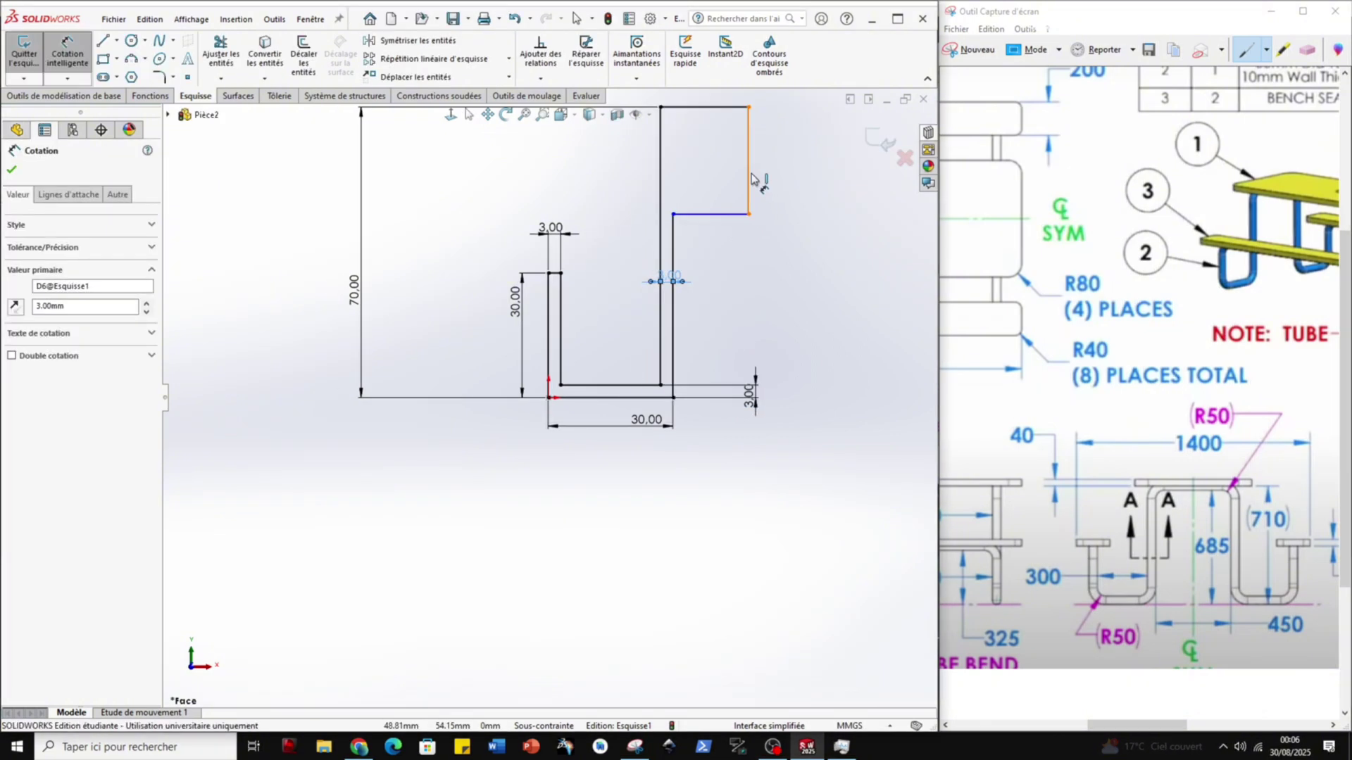
pyautogui.click(794, 166)
pyautogui.write('3')
pyautogui.press('Return')
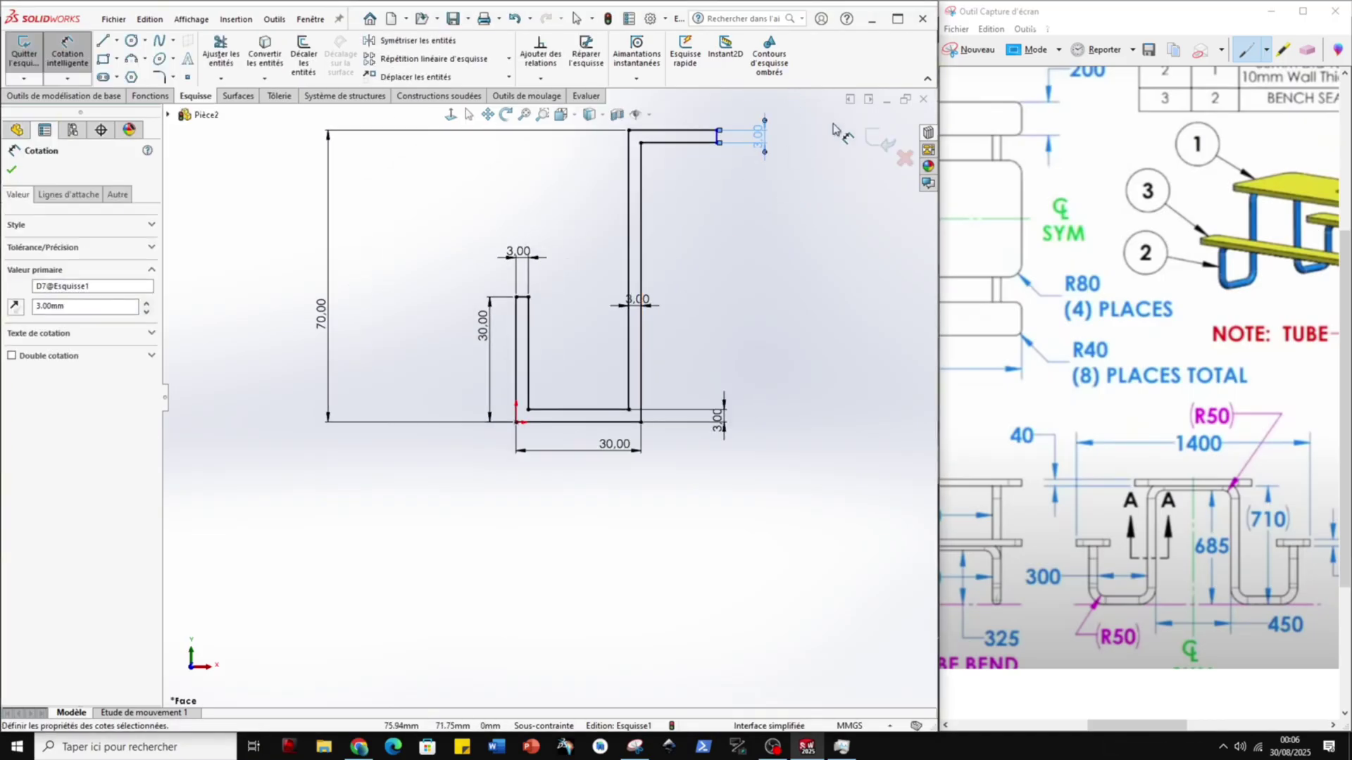
pyautogui.click(886, 143)
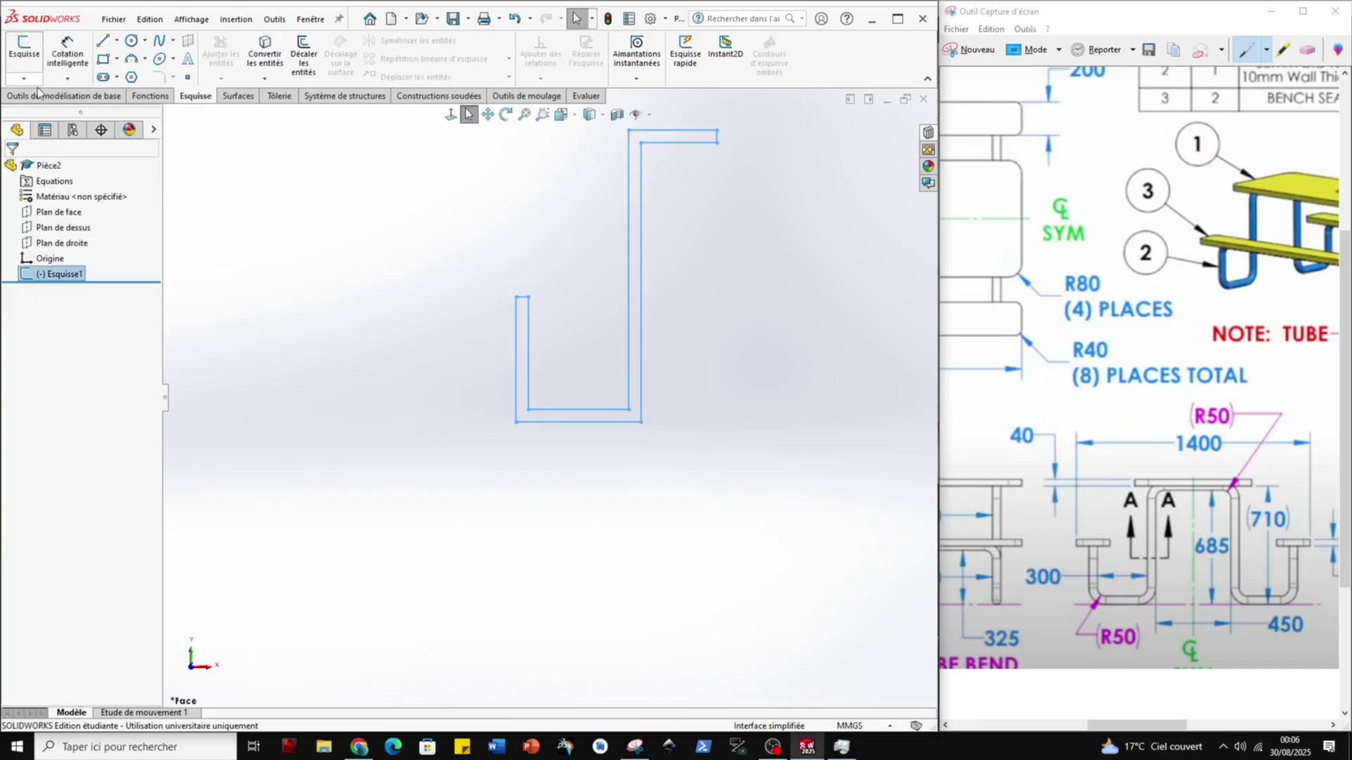
# Extrude the profile sketch 100 mm with a mid-plane end condition, starting from the sketch plane.
pyautogui.click(143, 100)
pyautogui.click(33, 55)
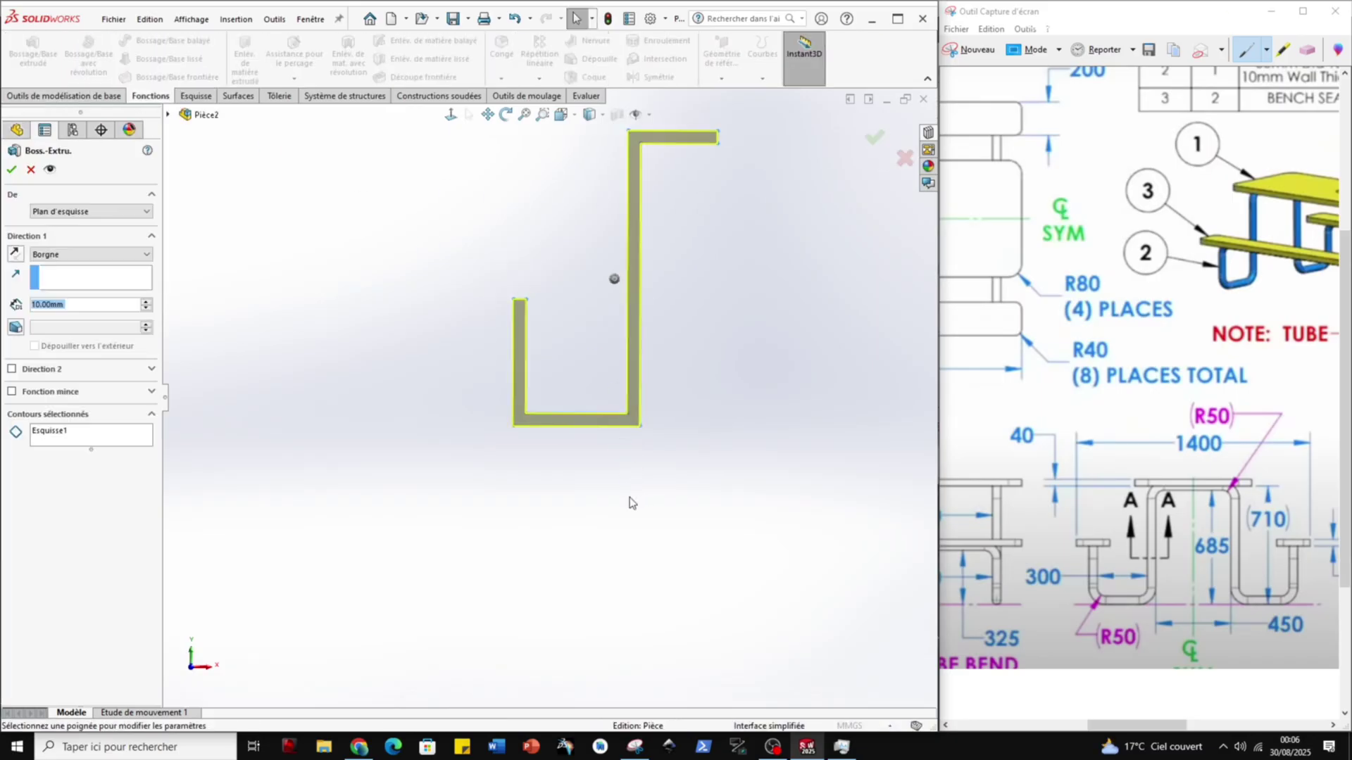
pyautogui.click(94, 213)
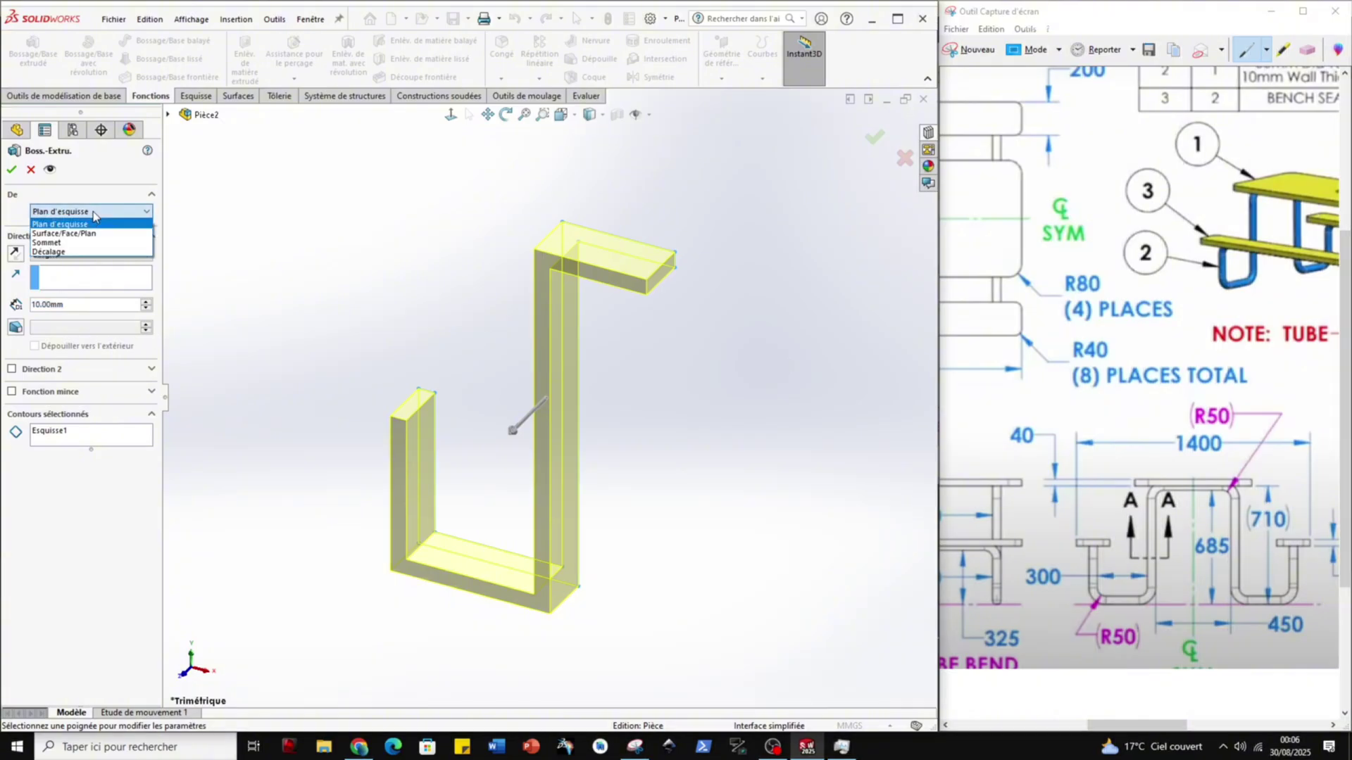
pyautogui.click(90, 224)
pyautogui.click(84, 254)
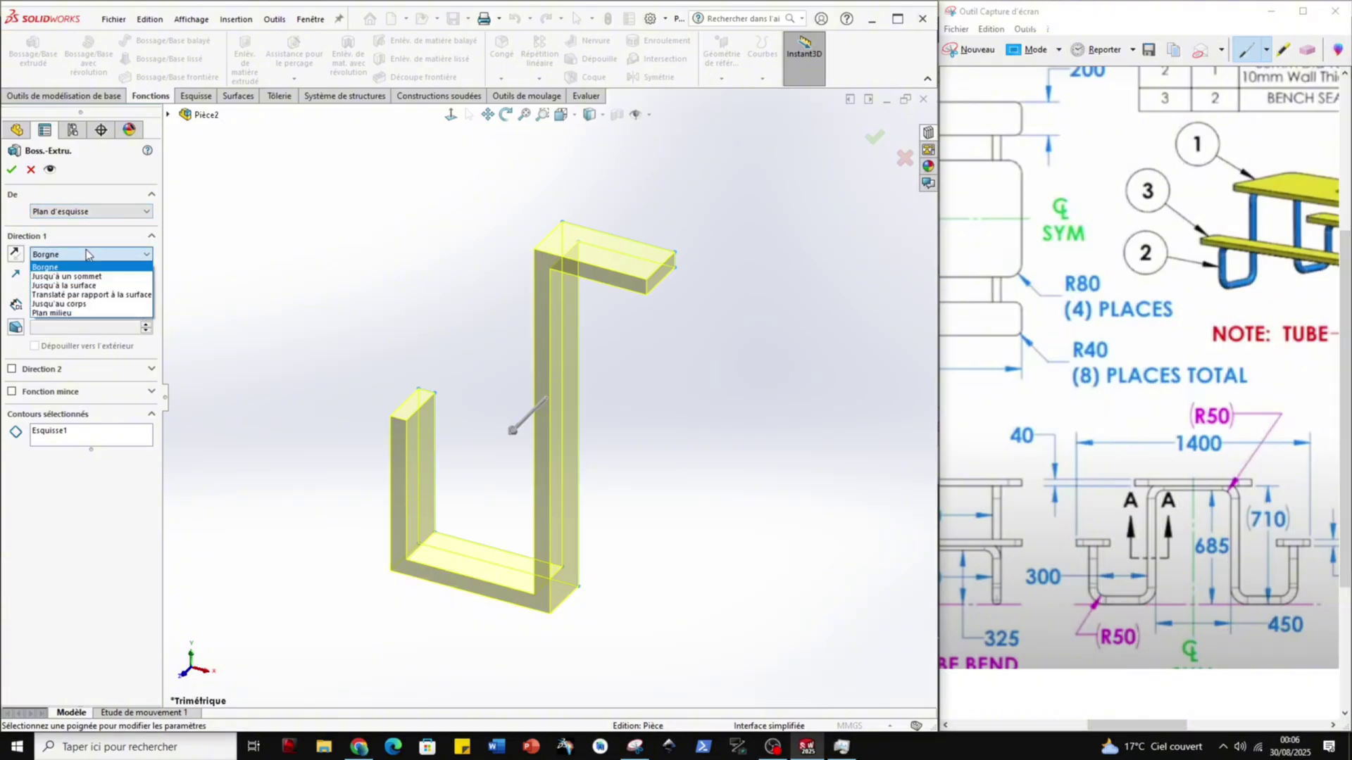
pyautogui.click(86, 313)
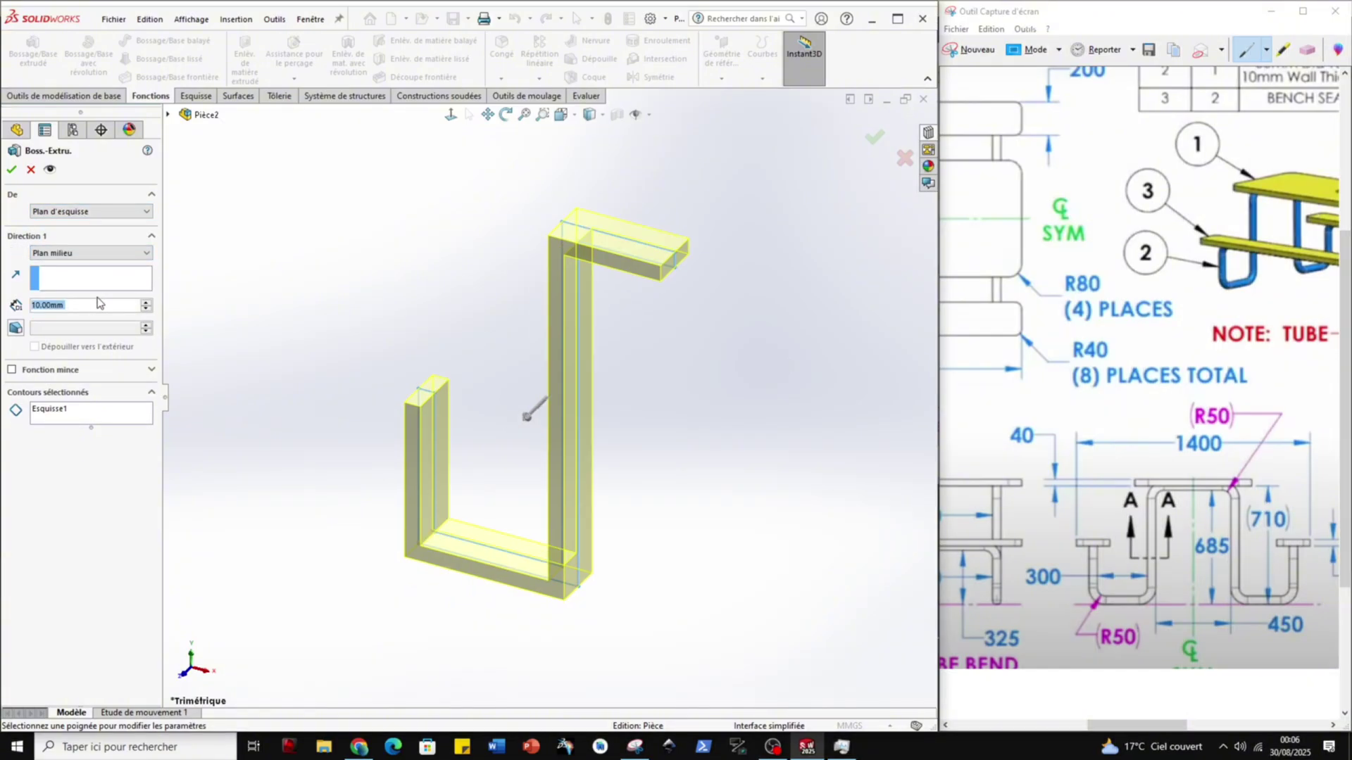
pyautogui.write('100')
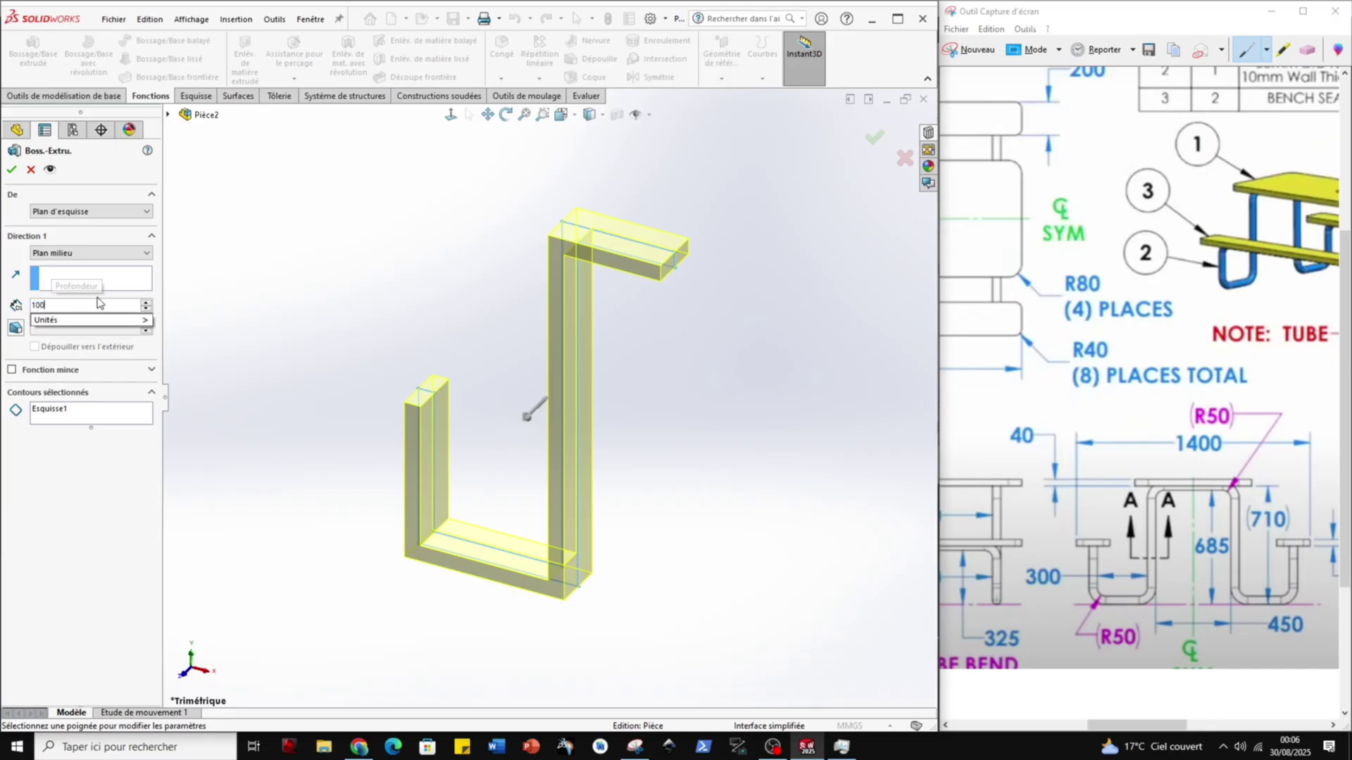
pyautogui.press('Return')
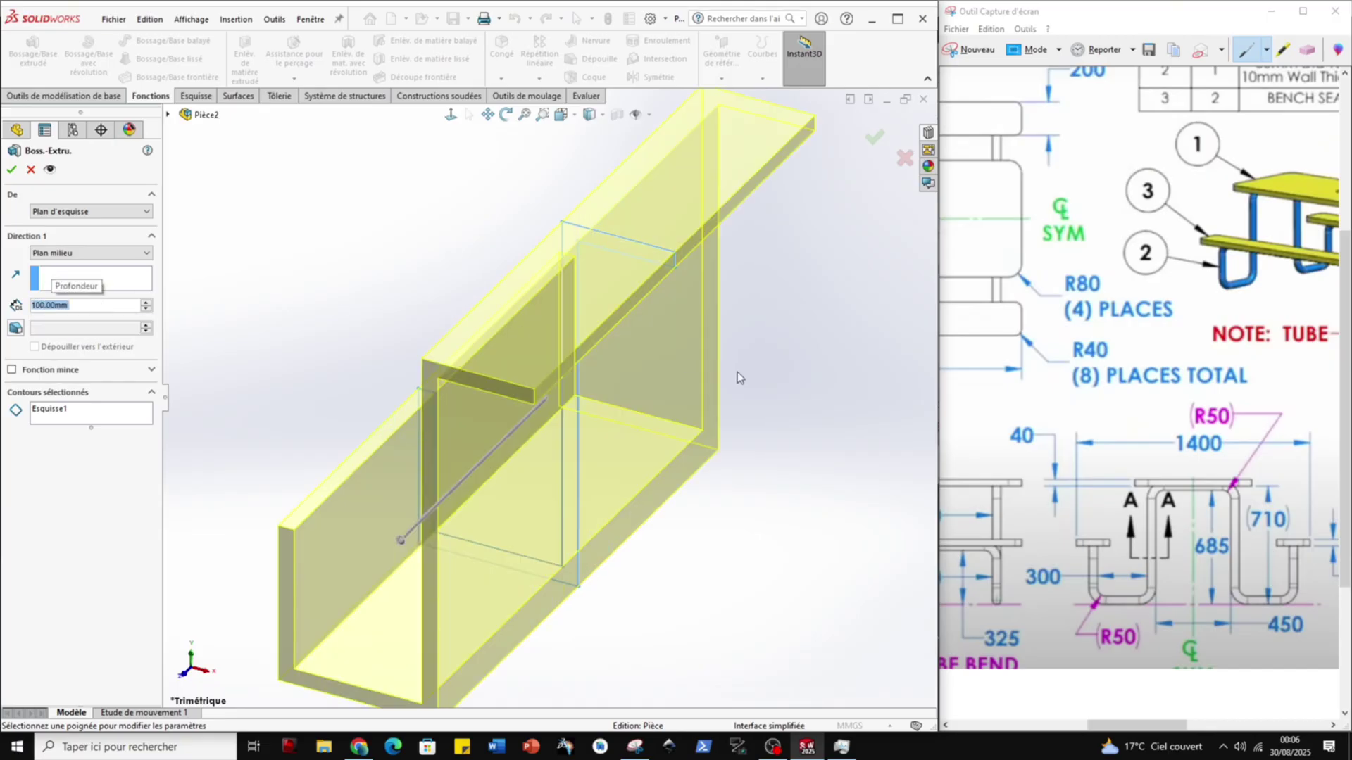
pyautogui.click(874, 147)
# Fillet the two inner edges of the U-shaped bottom and the outer edge between tall upright and upper arm with a 5 mm radius.
pyautogui.moveTo(731, 437); pyautogui.dragTo(534, 582, button='middle')
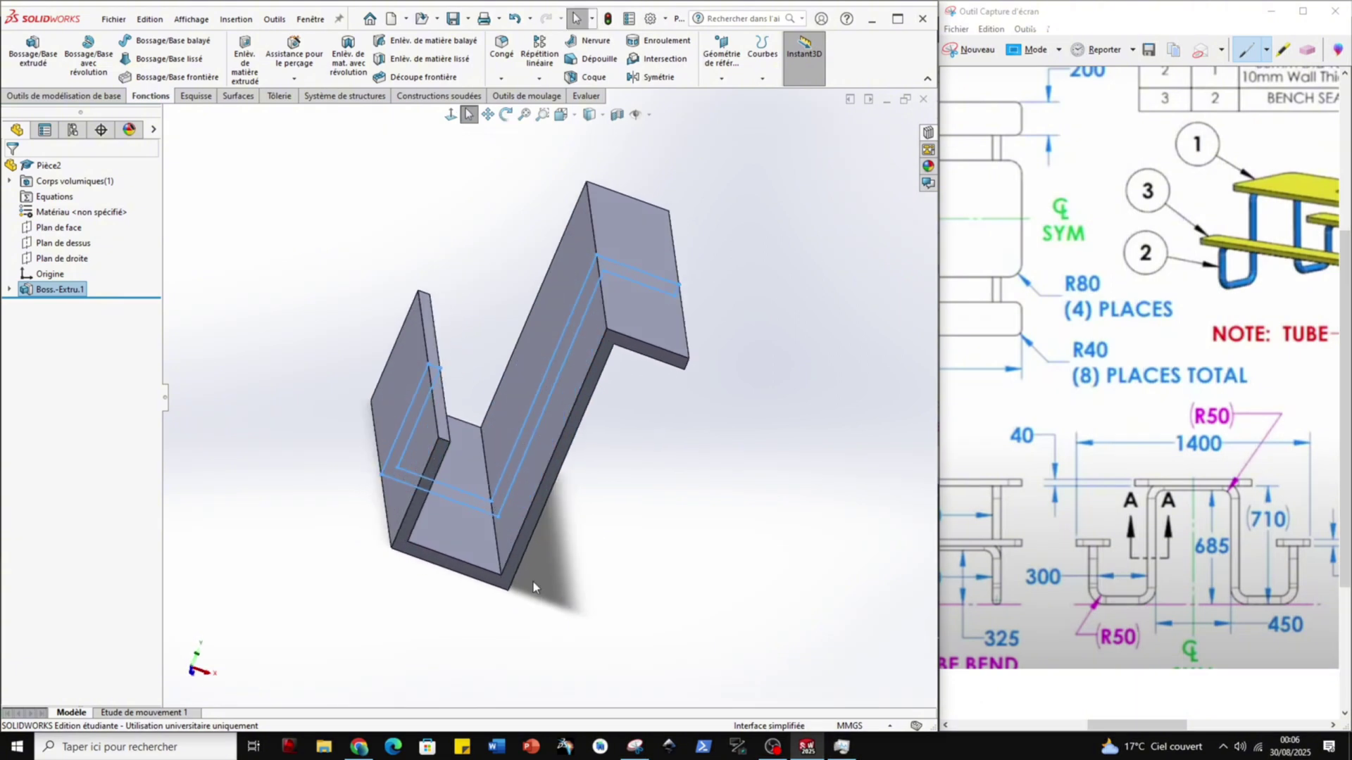
pyautogui.click(495, 540)
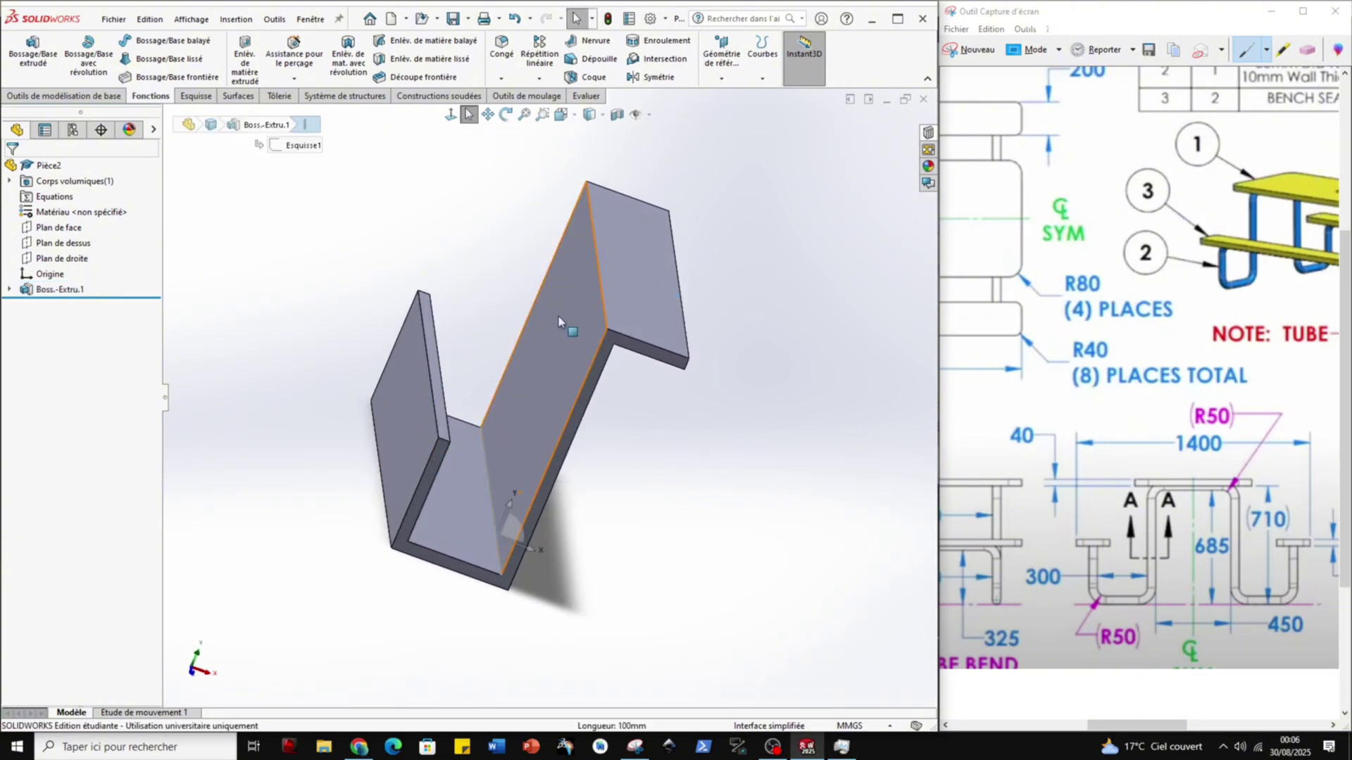
pyautogui.keyDown('ctrl'); pyautogui.click(604, 300); pyautogui.keyUp('ctrl')
pyautogui.moveTo(603, 299); pyautogui.dragTo(456, 469, button='middle')
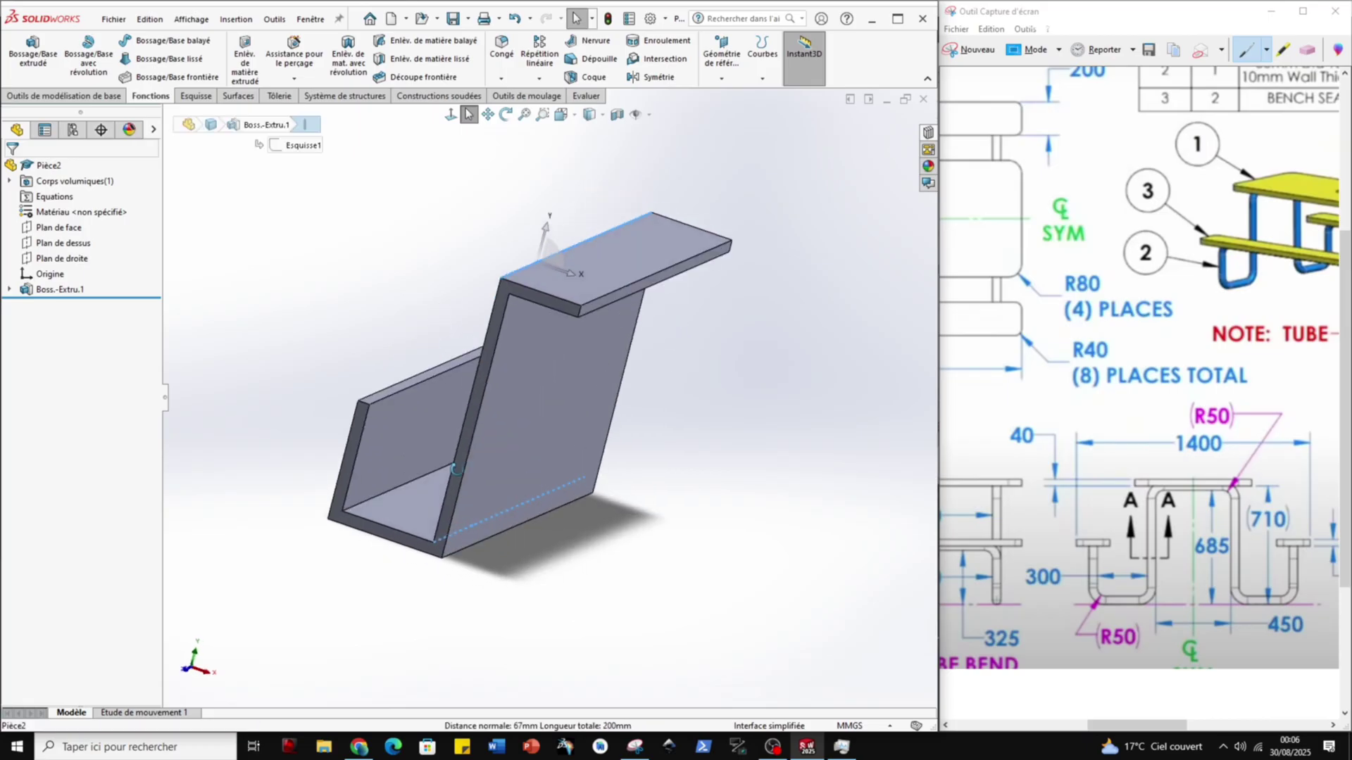
pyautogui.keyDown('ctrl'); pyautogui.click(381, 496); pyautogui.keyUp('ctrl')
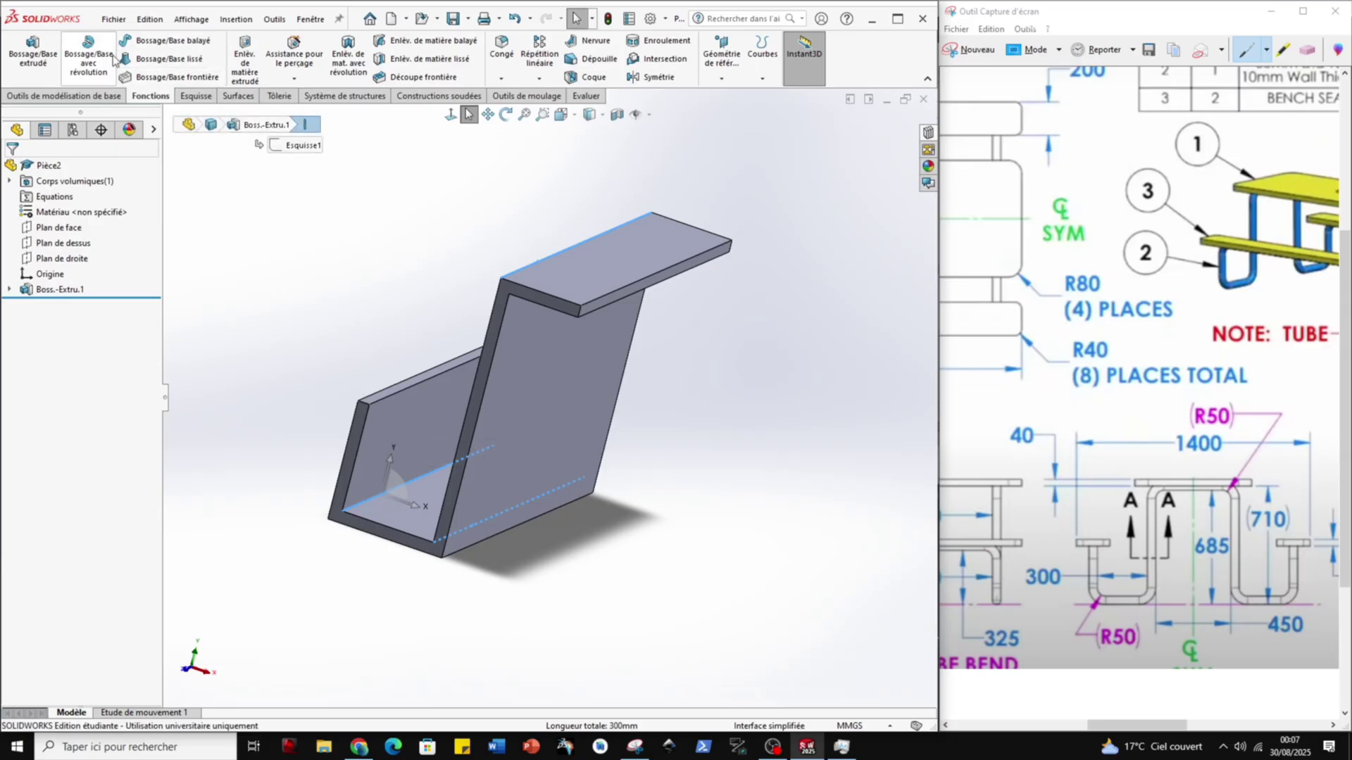
pyautogui.click(499, 52)
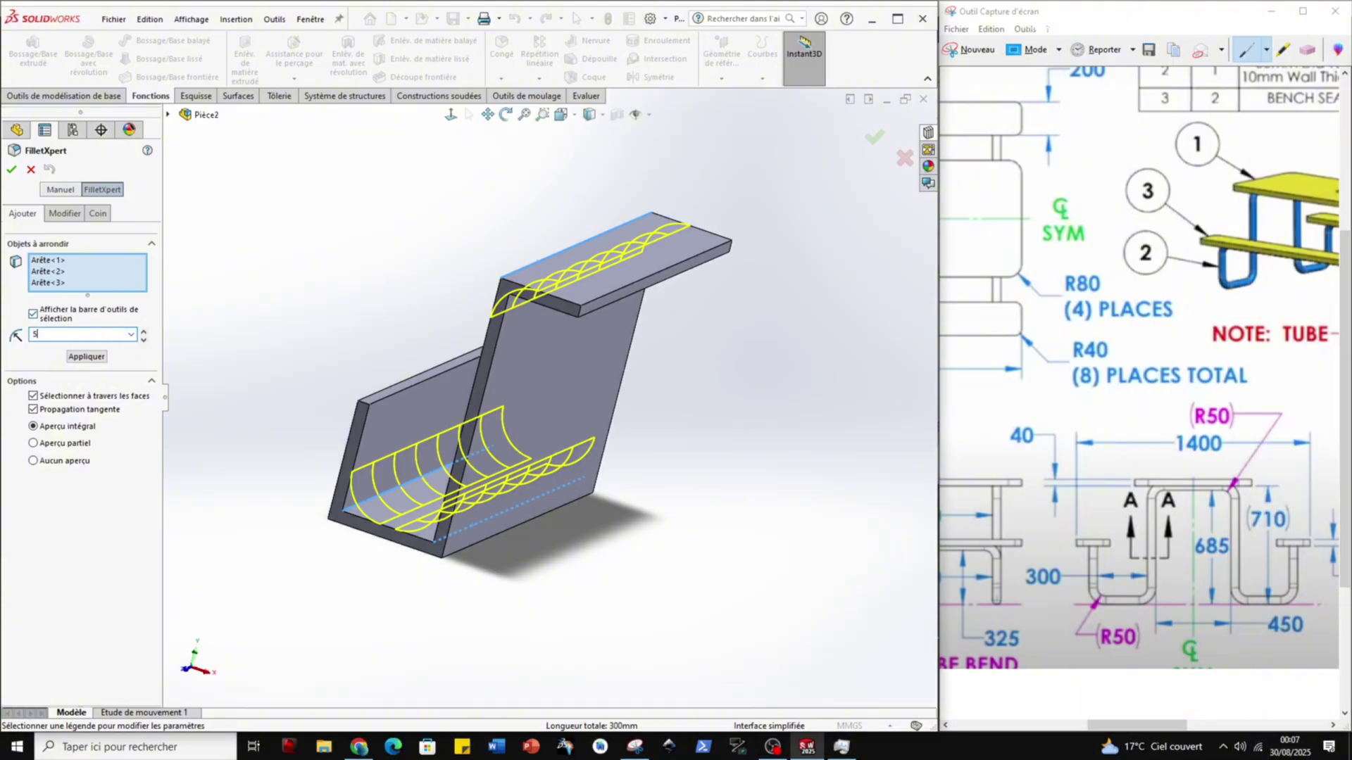
pyautogui.press('Return')
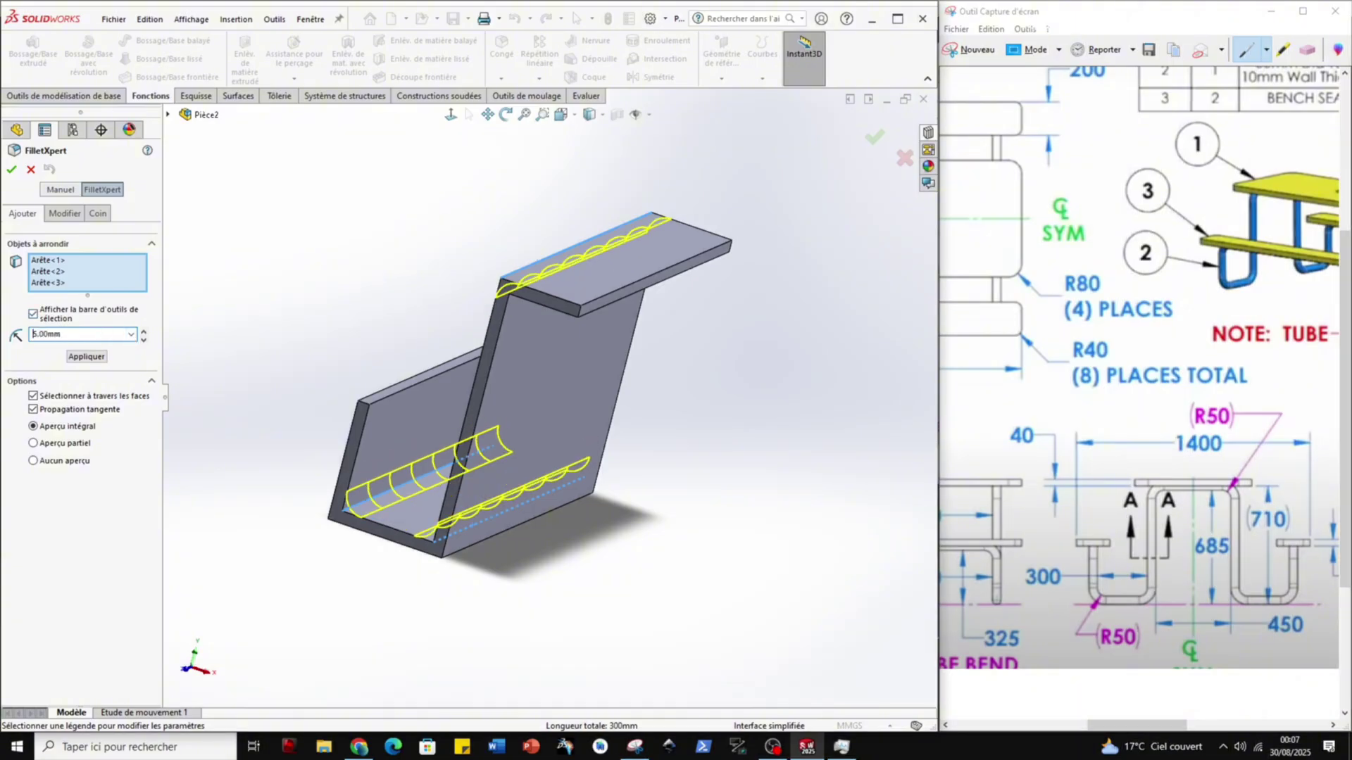
pyautogui.click(11, 172)
# Edit the fillet feature to also round the 3 mm corner edge at one end of the short upright's top.
pyautogui.moveTo(303, 400); pyautogui.dragTo(572, 572, button='middle')
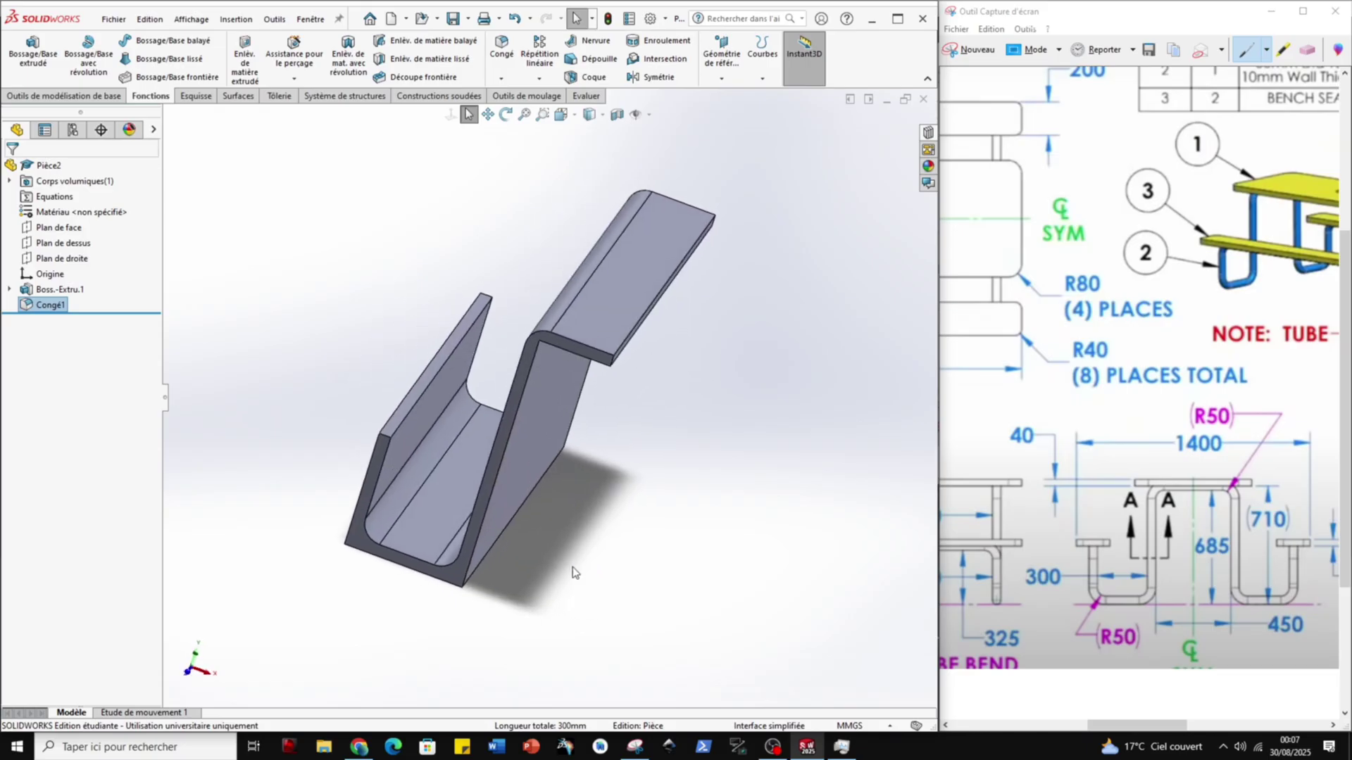
pyautogui.click(391, 441)
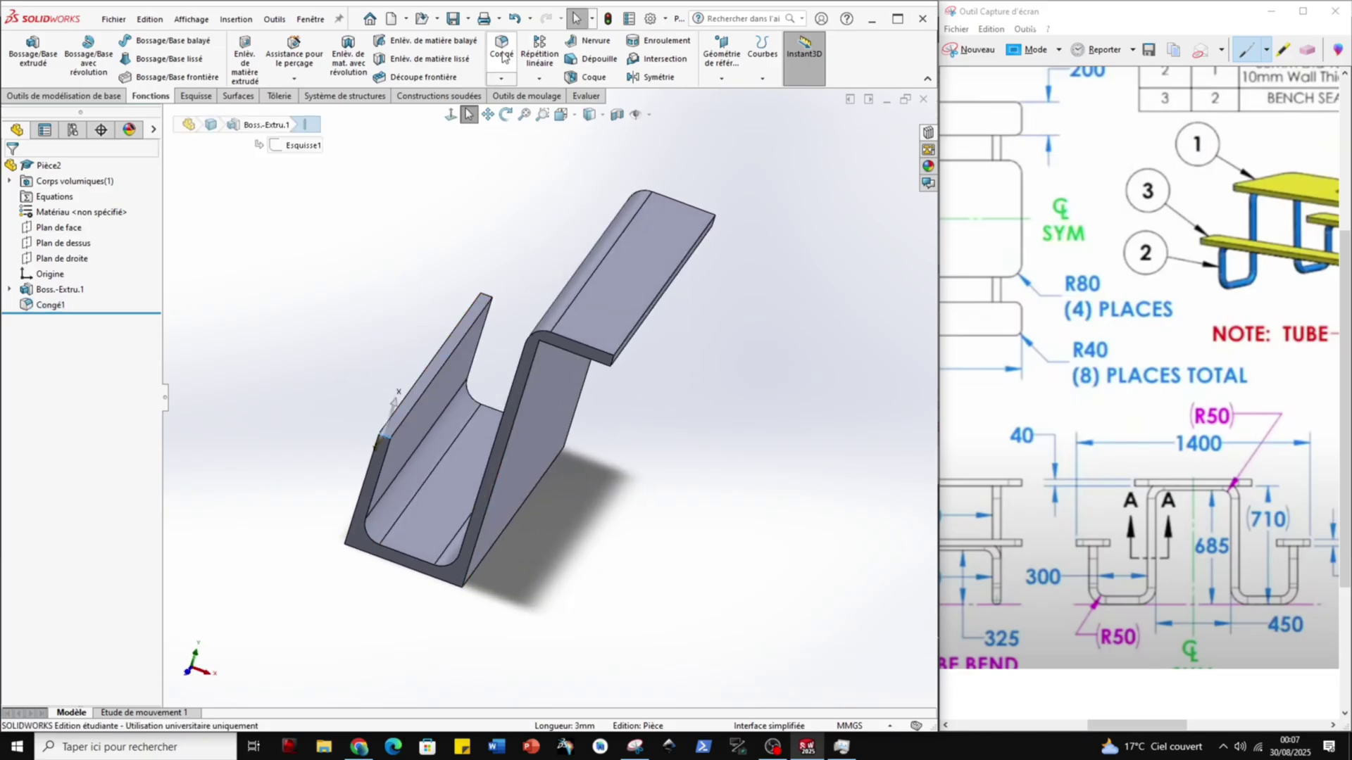
pyautogui.rightClick(79, 307)
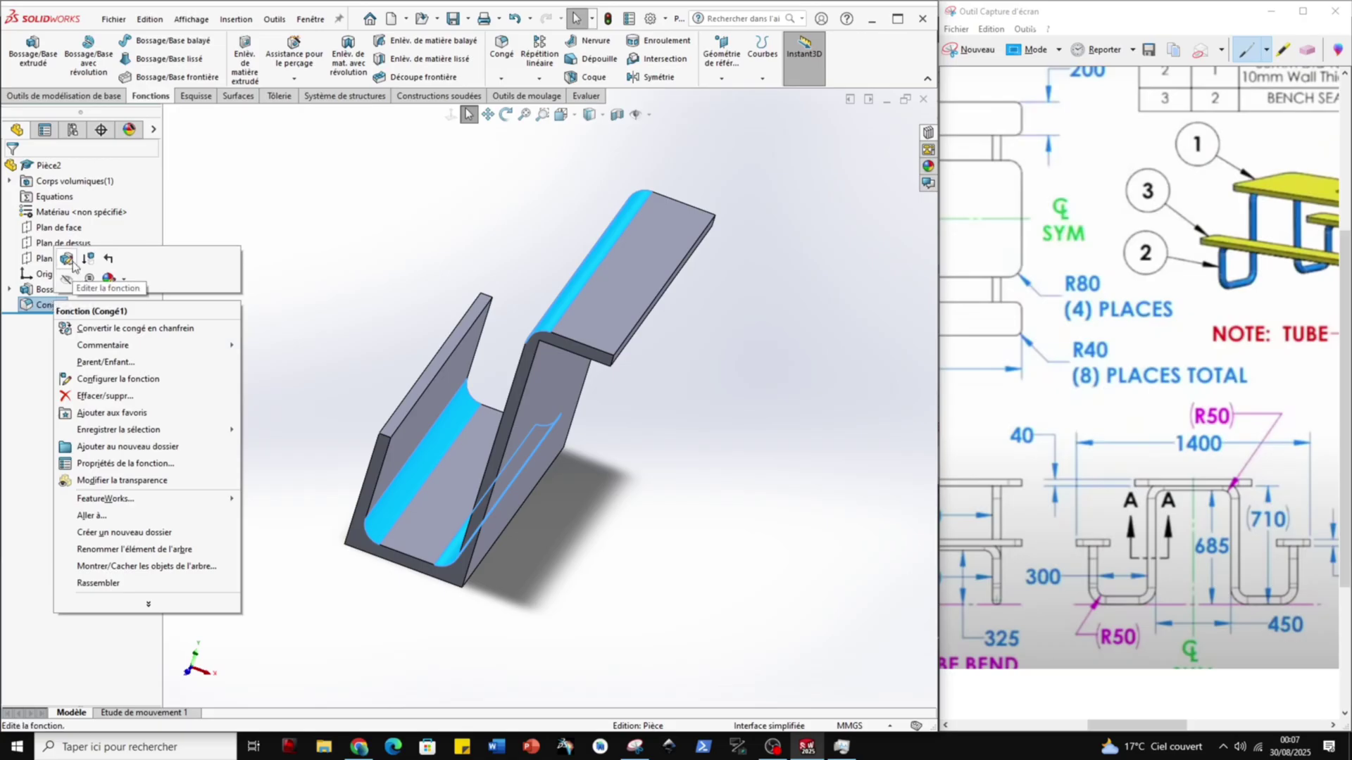
pyautogui.press('Escape')
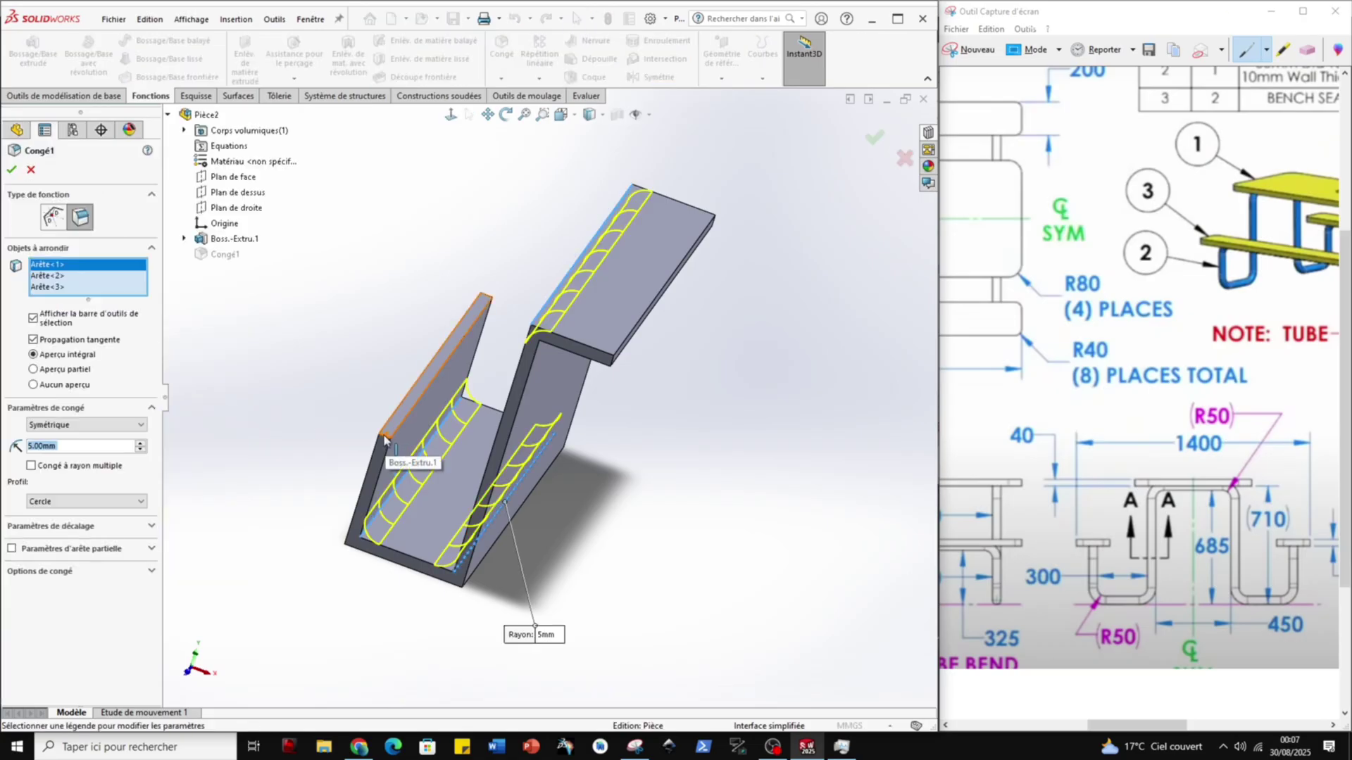
pyautogui.press('Return')
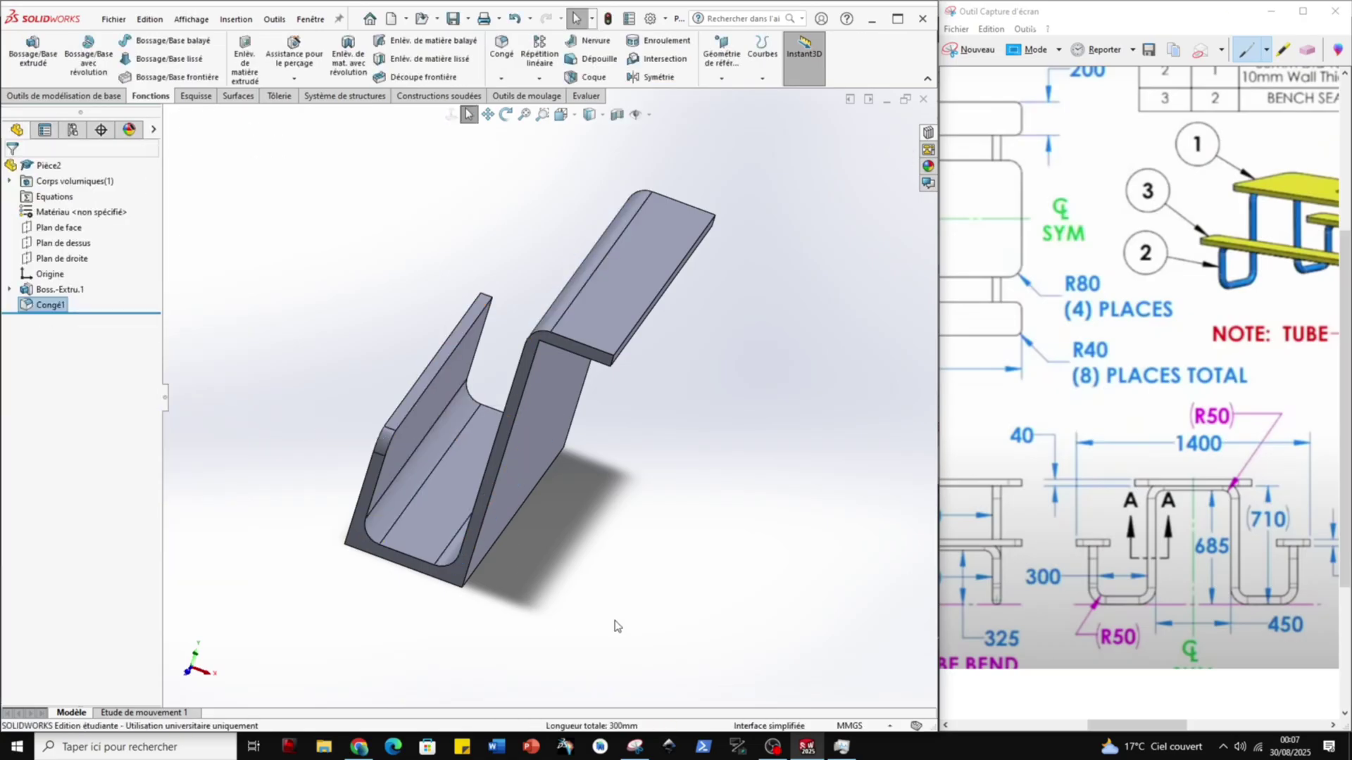
pyautogui.moveTo(616, 624); pyautogui.dragTo(548, 565, button='middle')
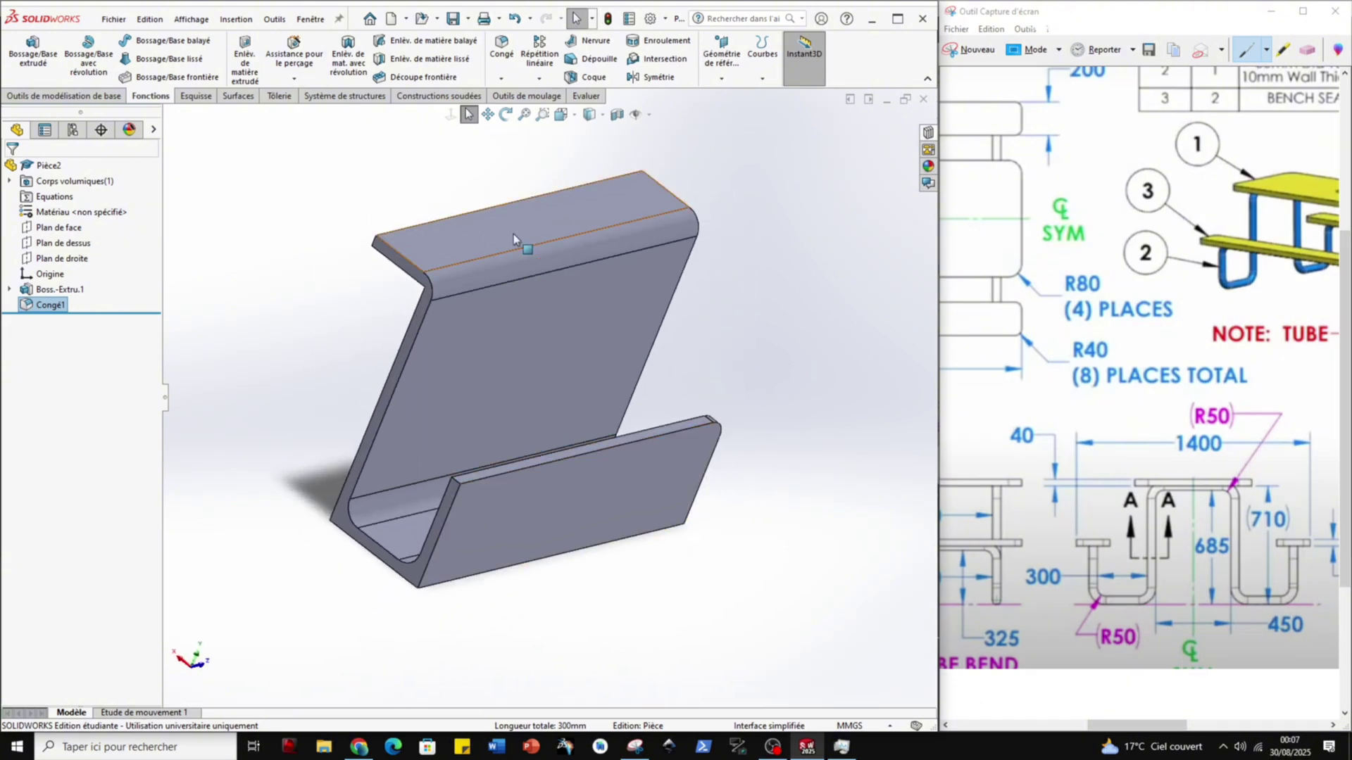
# Add the 3 mm corner edge at the opposite end of the short upright's top to the same fillet.
pyautogui.rightClick(42, 307)
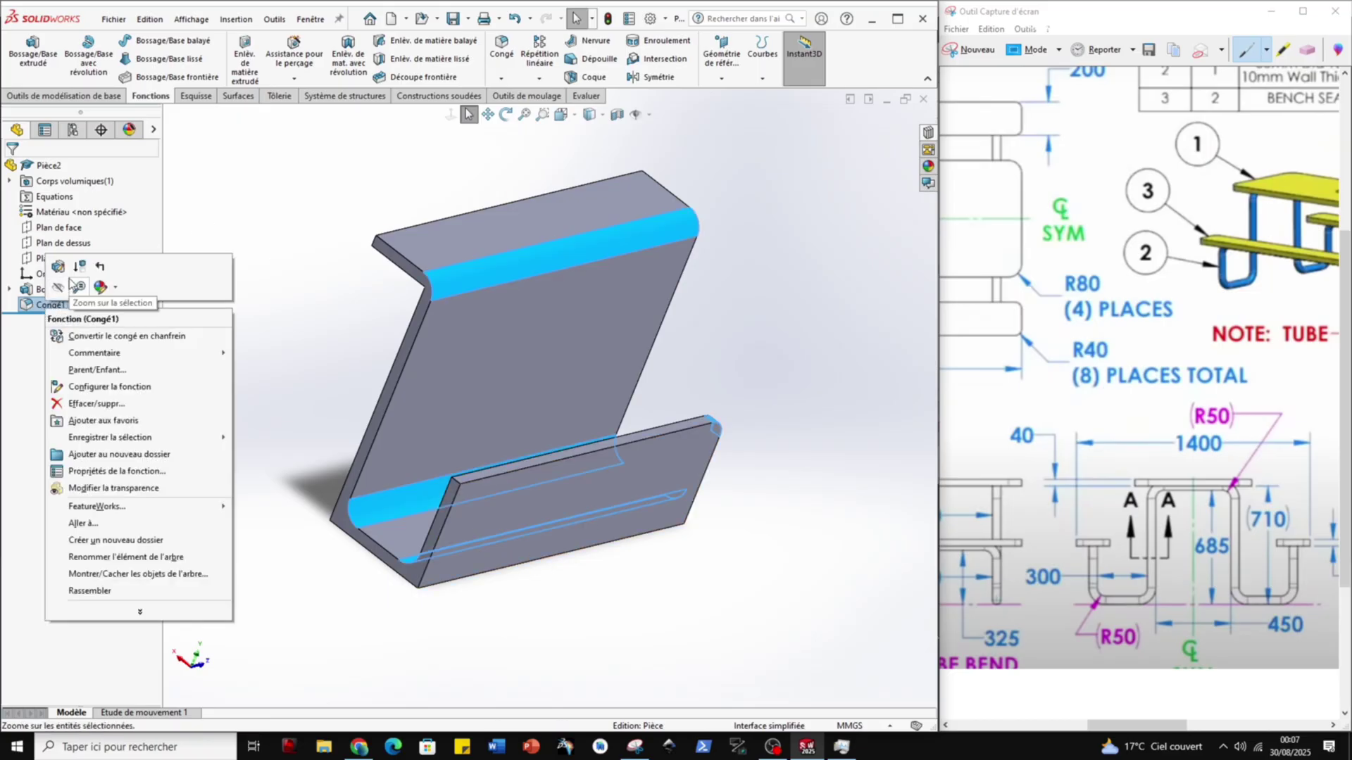
pyautogui.click(54, 265)
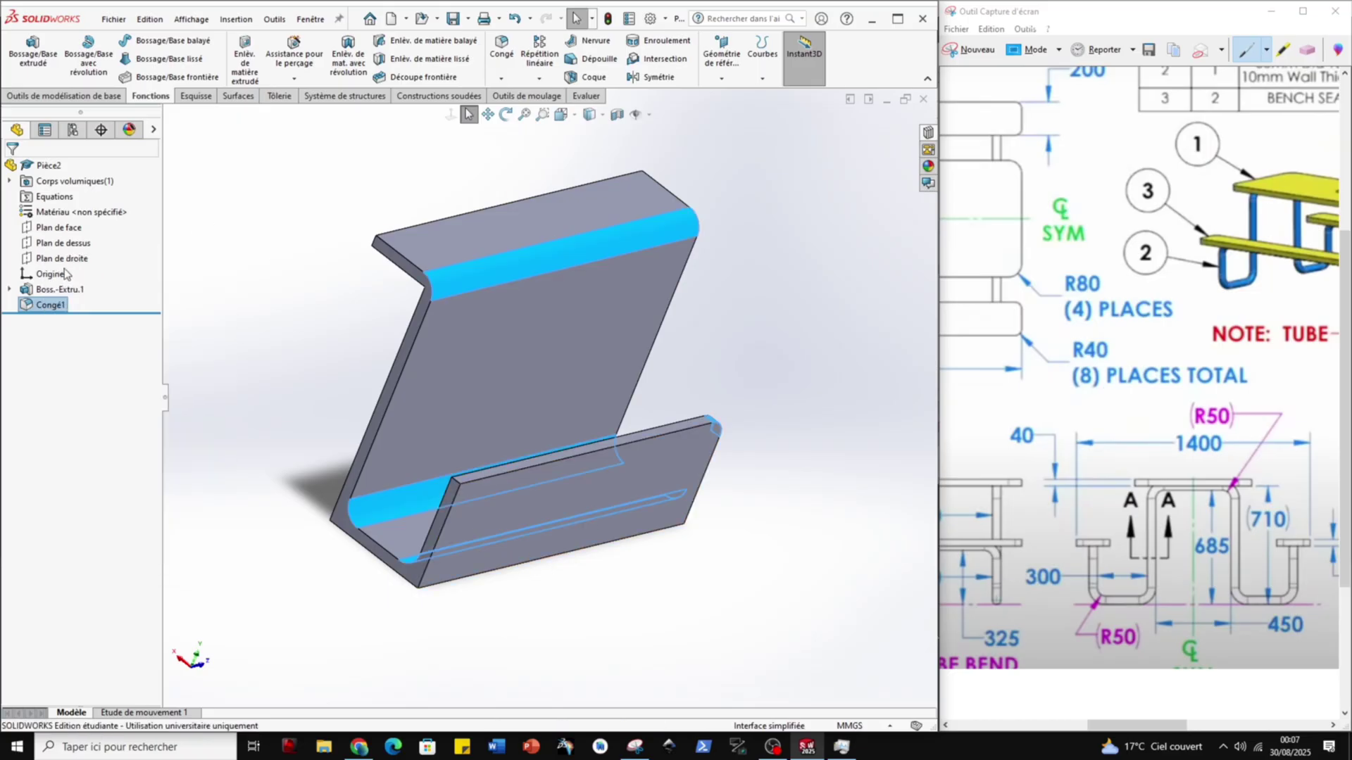
pyautogui.click(457, 484)
pyautogui.click(458, 484)
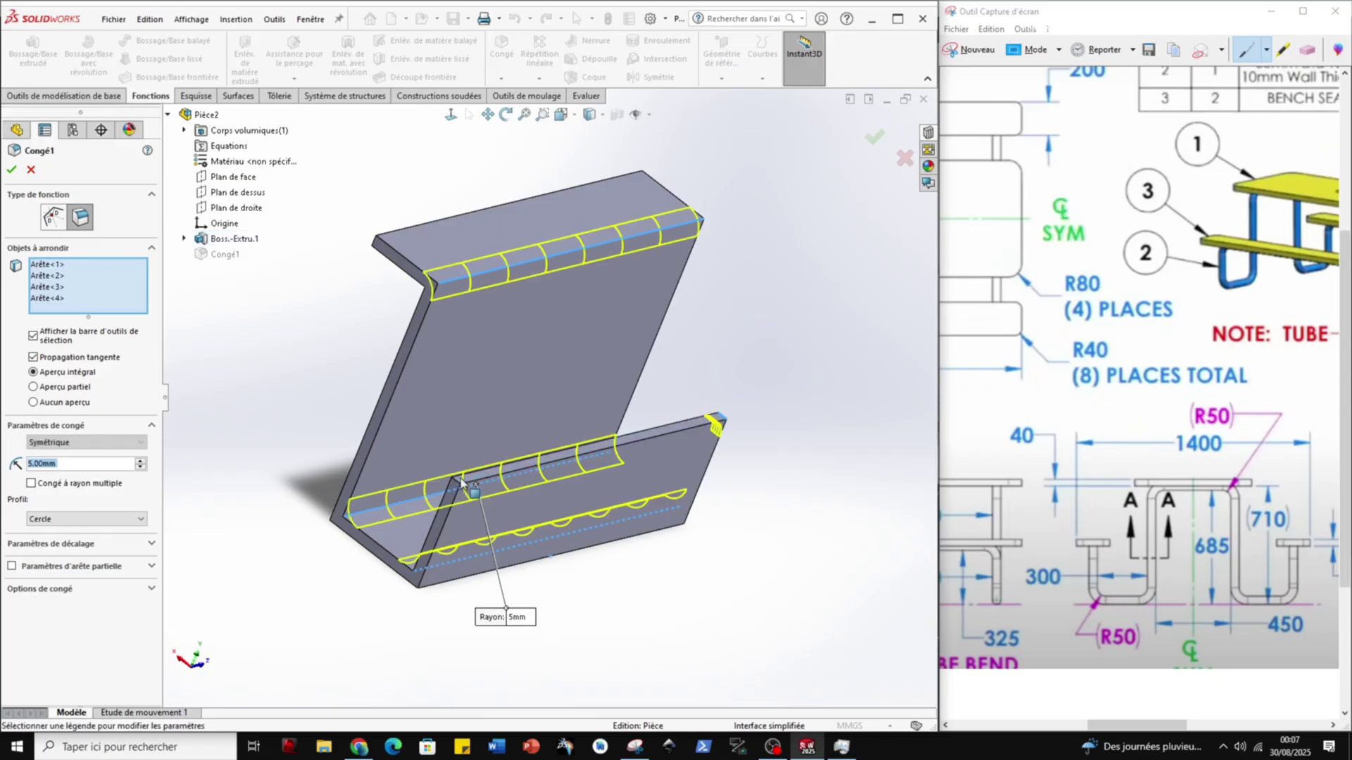
pyautogui.click(457, 486)
pyautogui.press('Return')
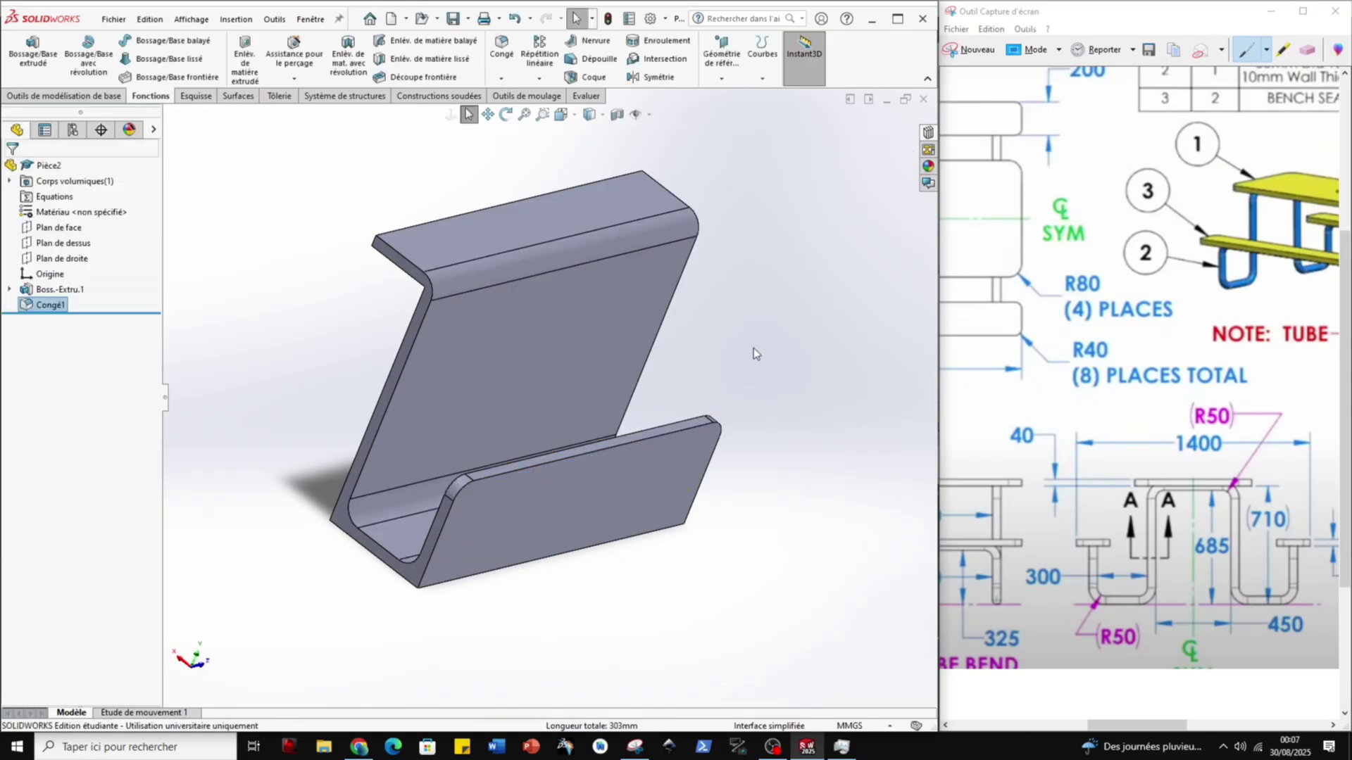
# Orient the view normal to the upper arm's narrow end face and start a new sketch on that face.
pyautogui.moveTo(349, 560); pyautogui.dragTo(619, 389, button='middle')
pyautogui.click(395, 281)
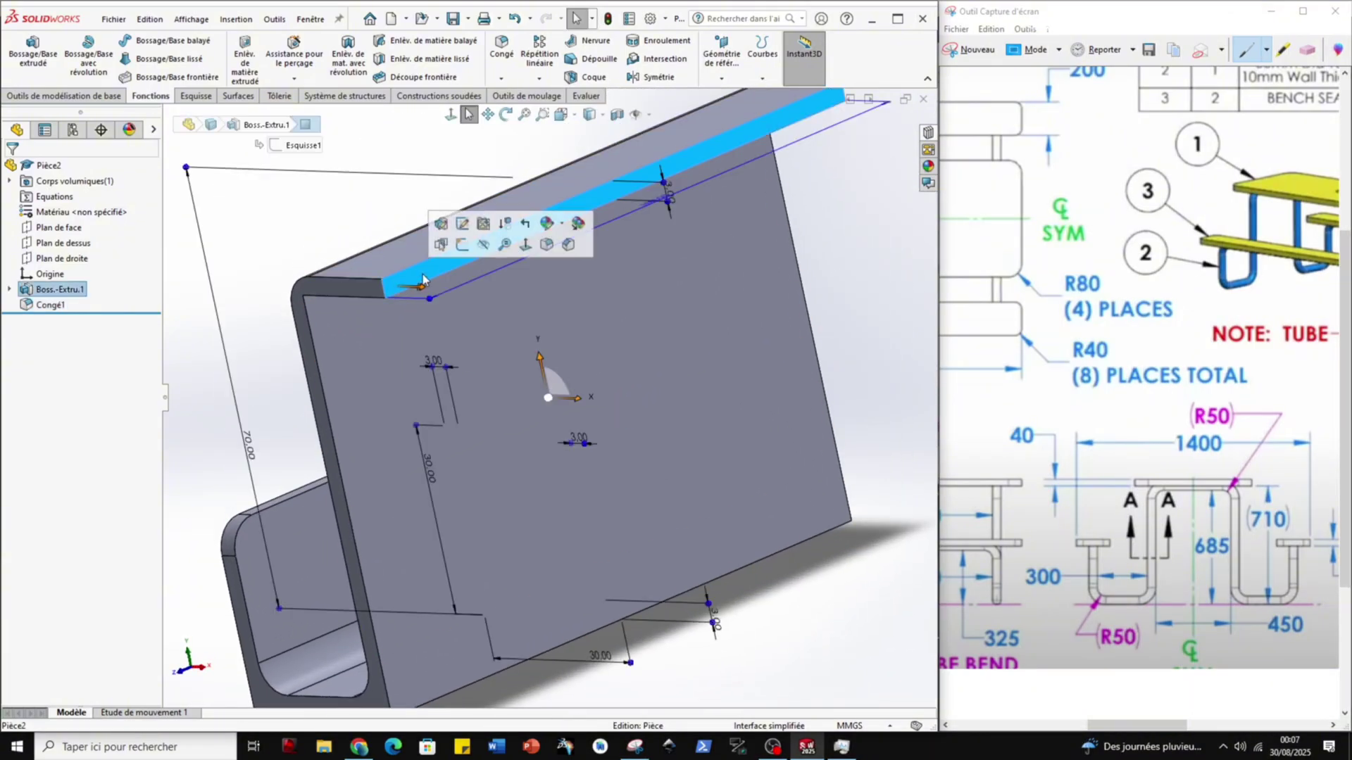
pyautogui.click(526, 245)
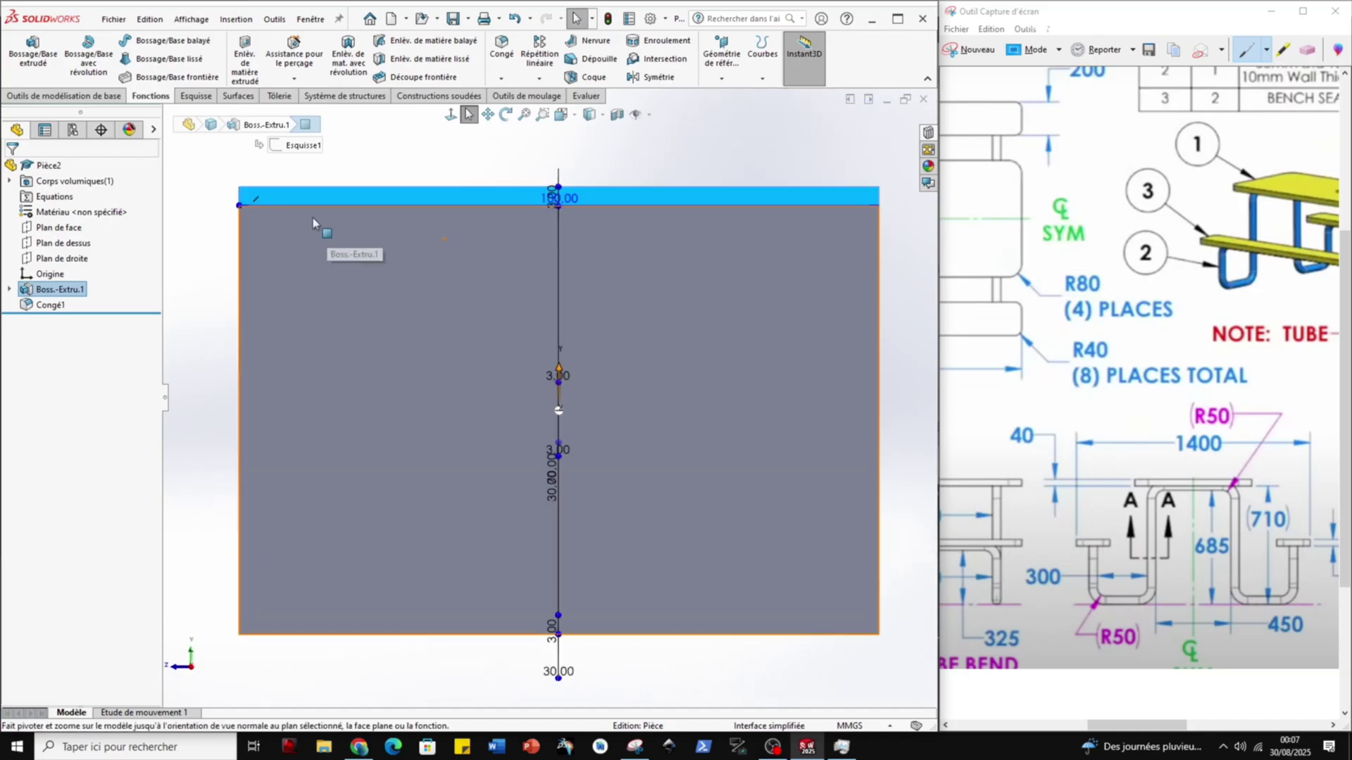
pyautogui.click(244, 164)
pyautogui.click(185, 96)
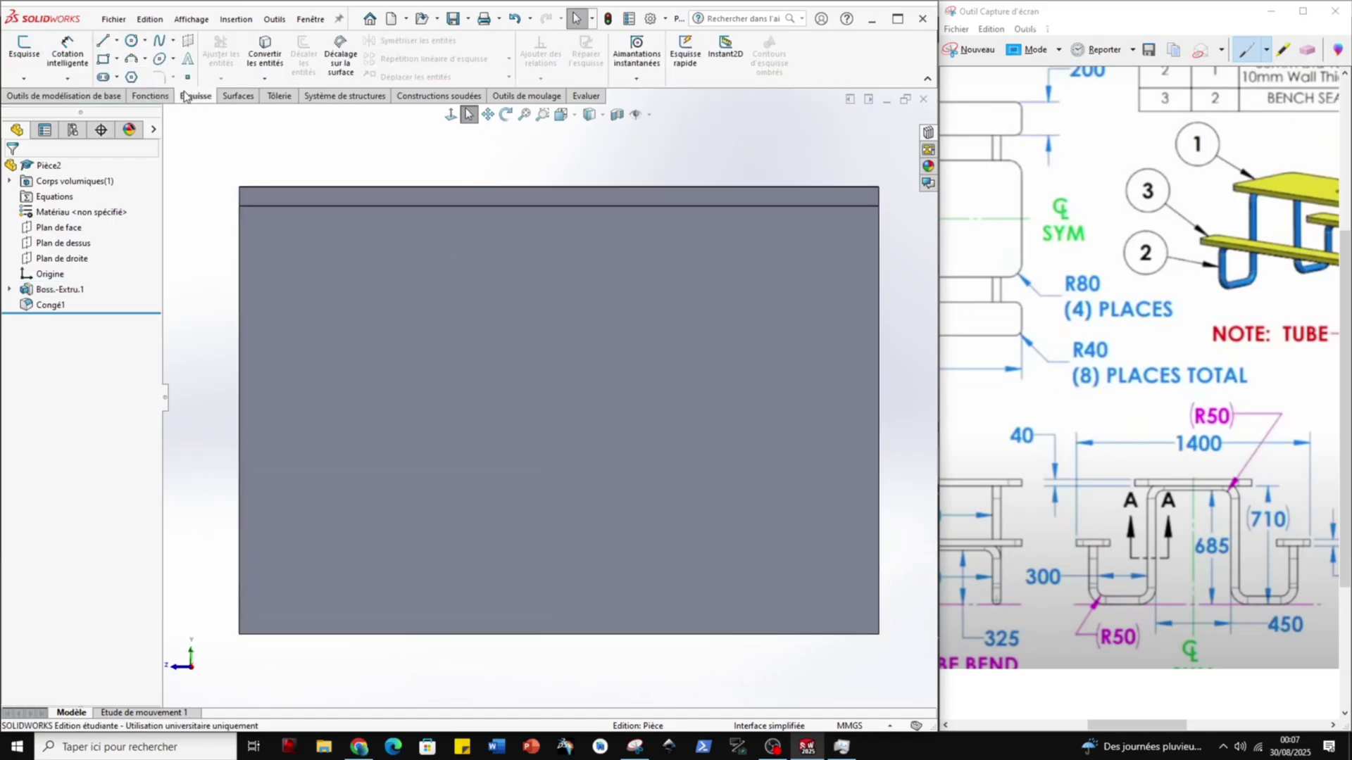
pyautogui.click(24, 48)
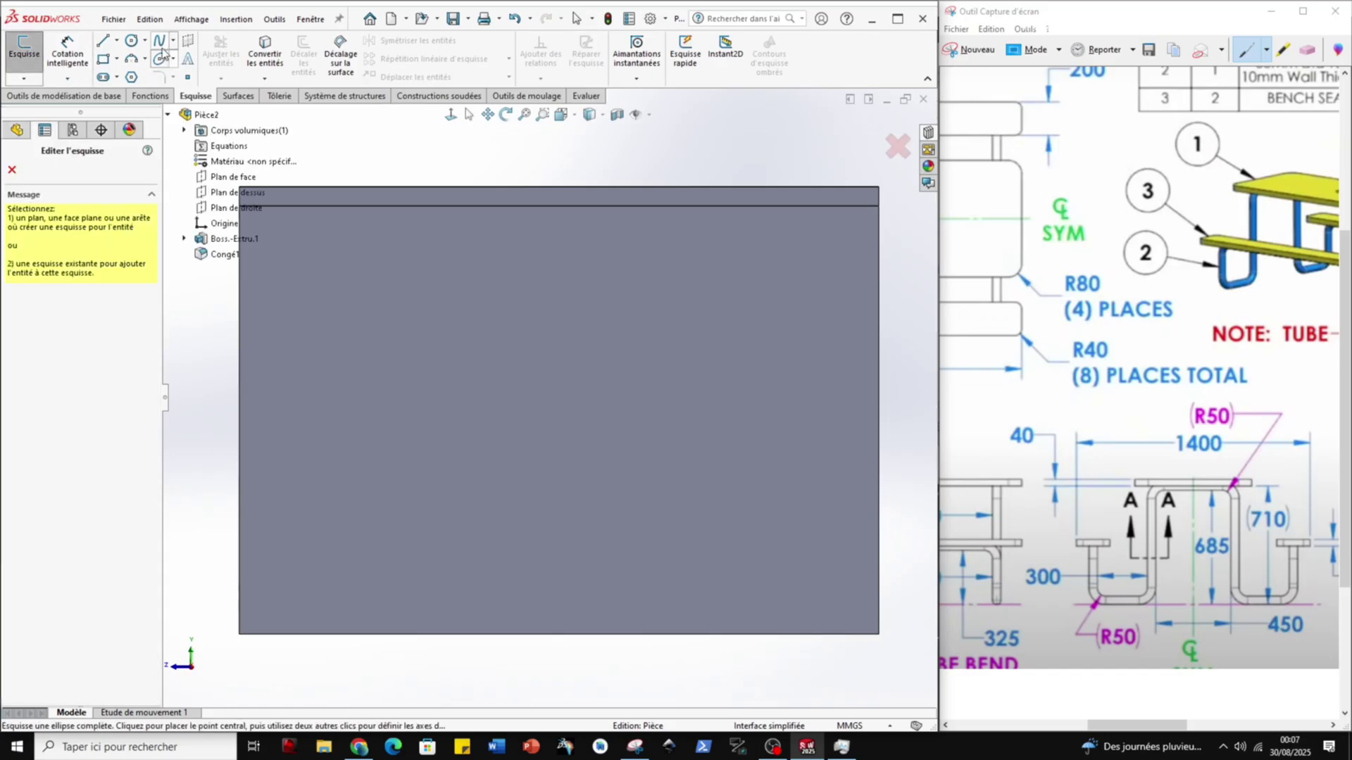
pyautogui.click(352, 197)
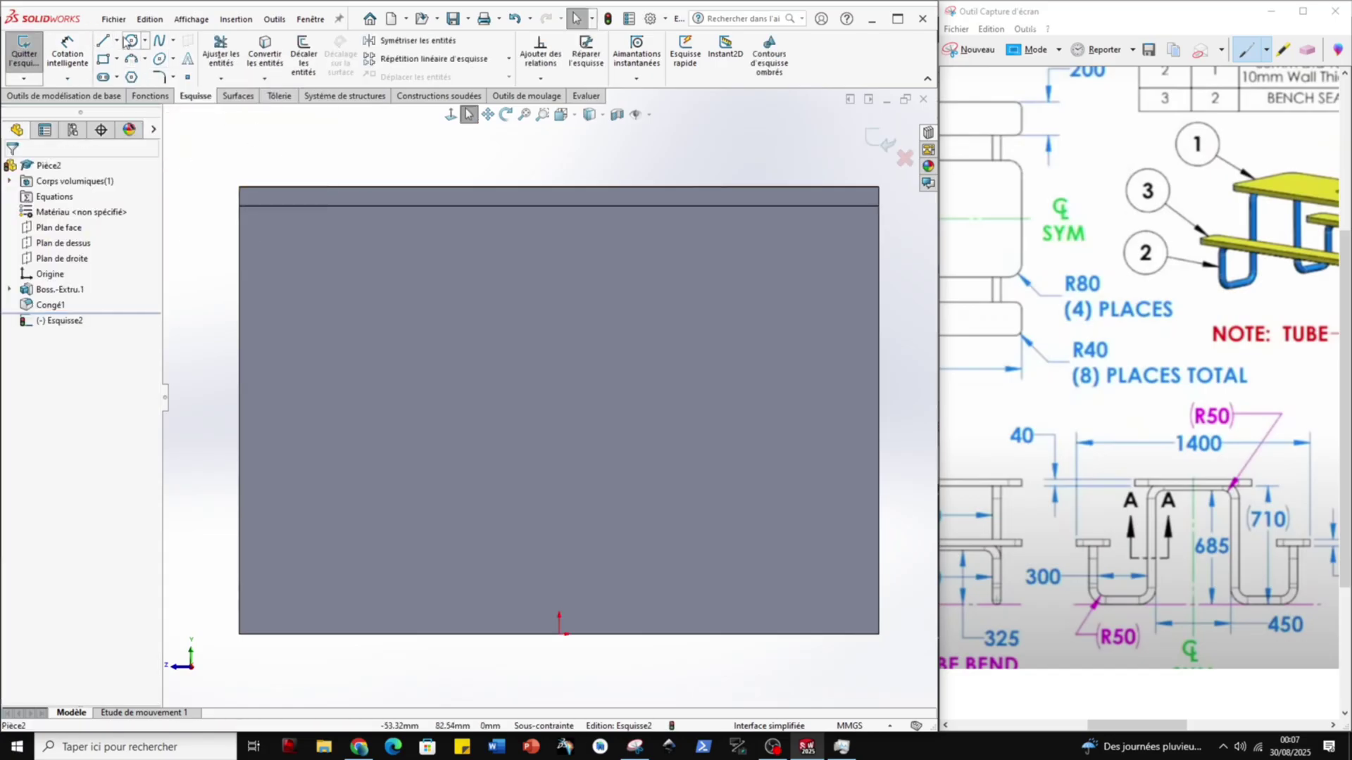
# Sketch two concentric circles centred on the end face's upper right corner, the inner one about 11.5 mm in diameter.
pyautogui.click(130, 41)
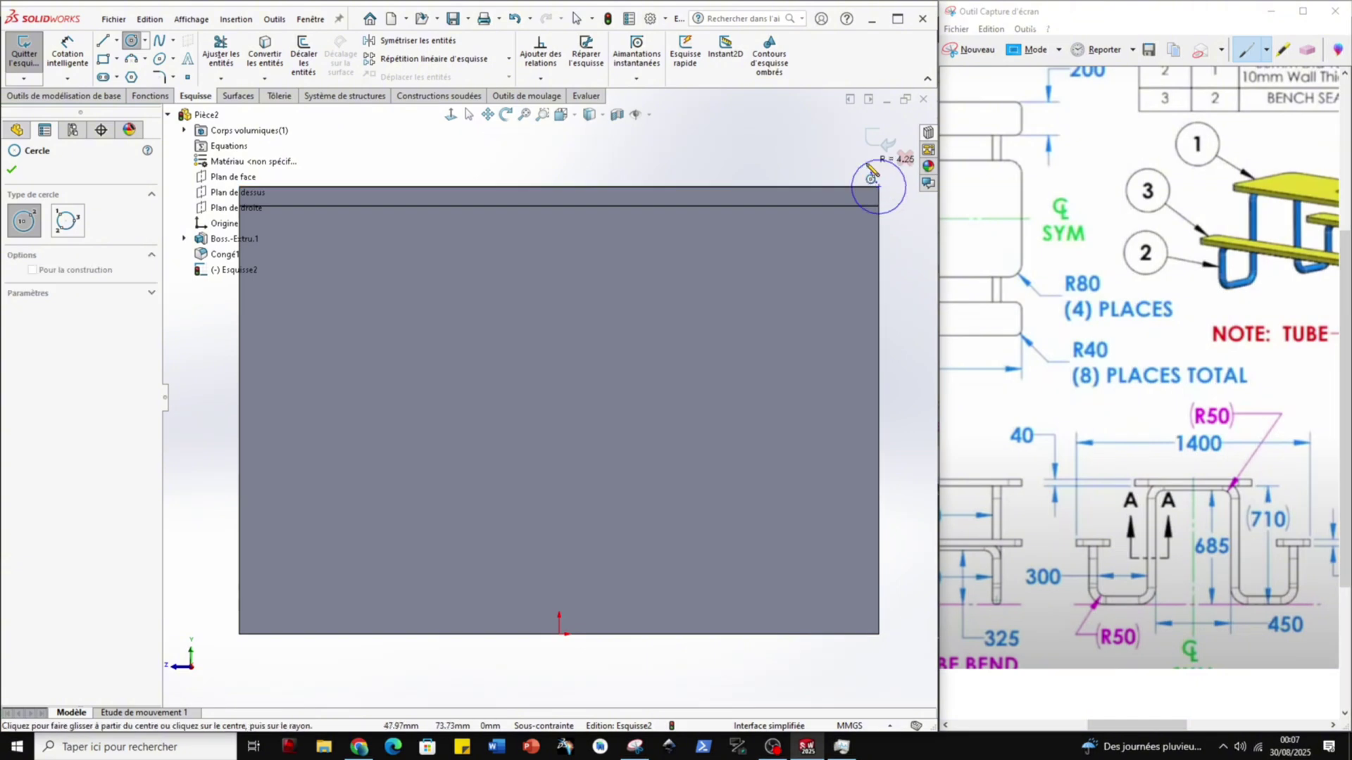
pyautogui.click(851, 133)
pyautogui.click(879, 187)
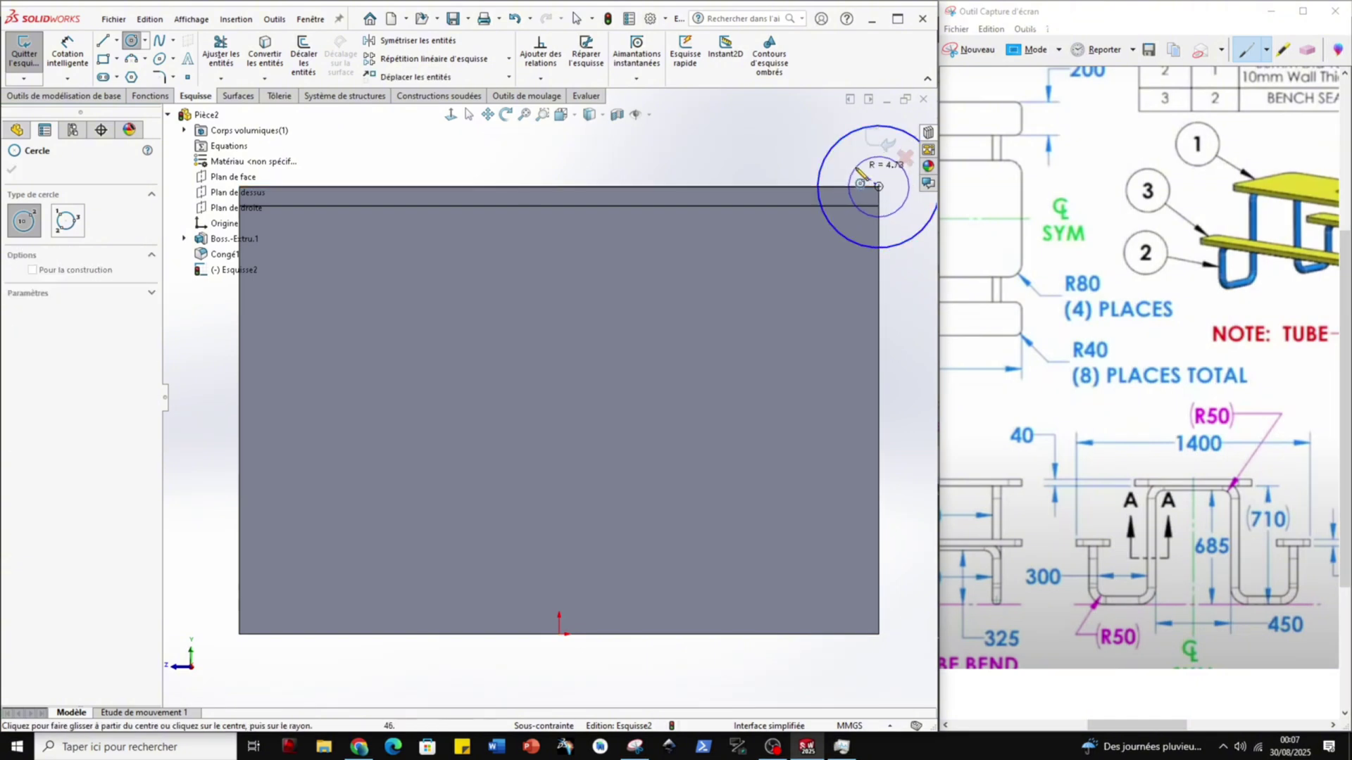
pyautogui.click(905, 213)
# Dimension the radial gap between the two concentric circles at 2 mm.
pyautogui.click(68, 52)
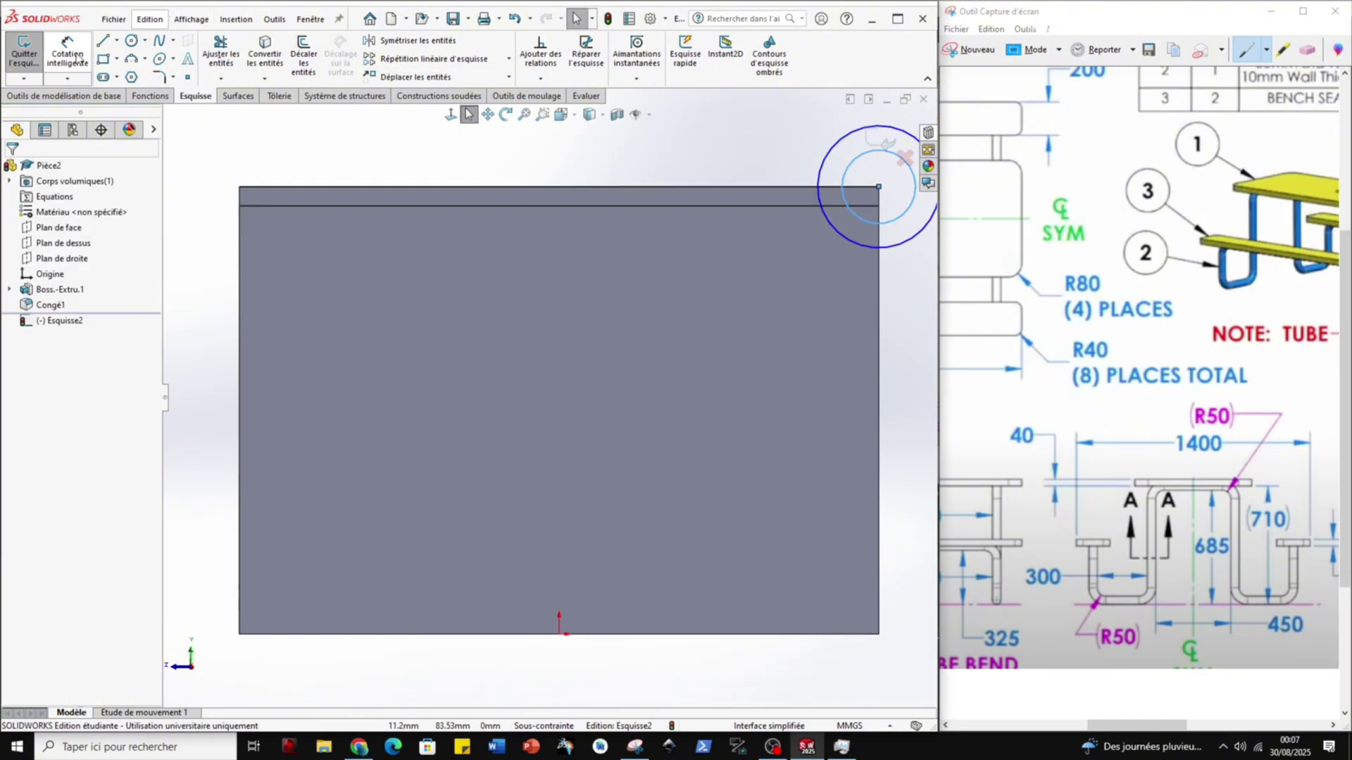
pyautogui.click(853, 175)
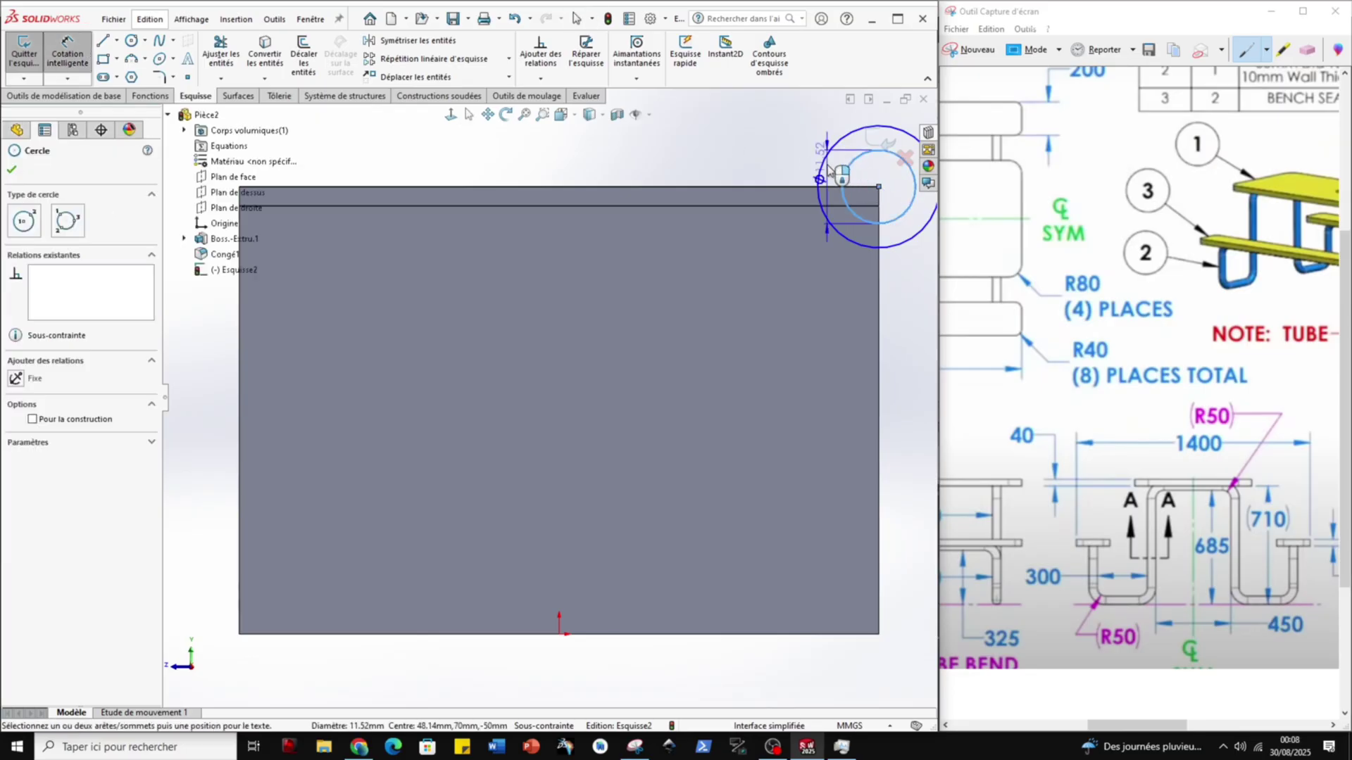
pyautogui.click(820, 172)
pyautogui.click(780, 160)
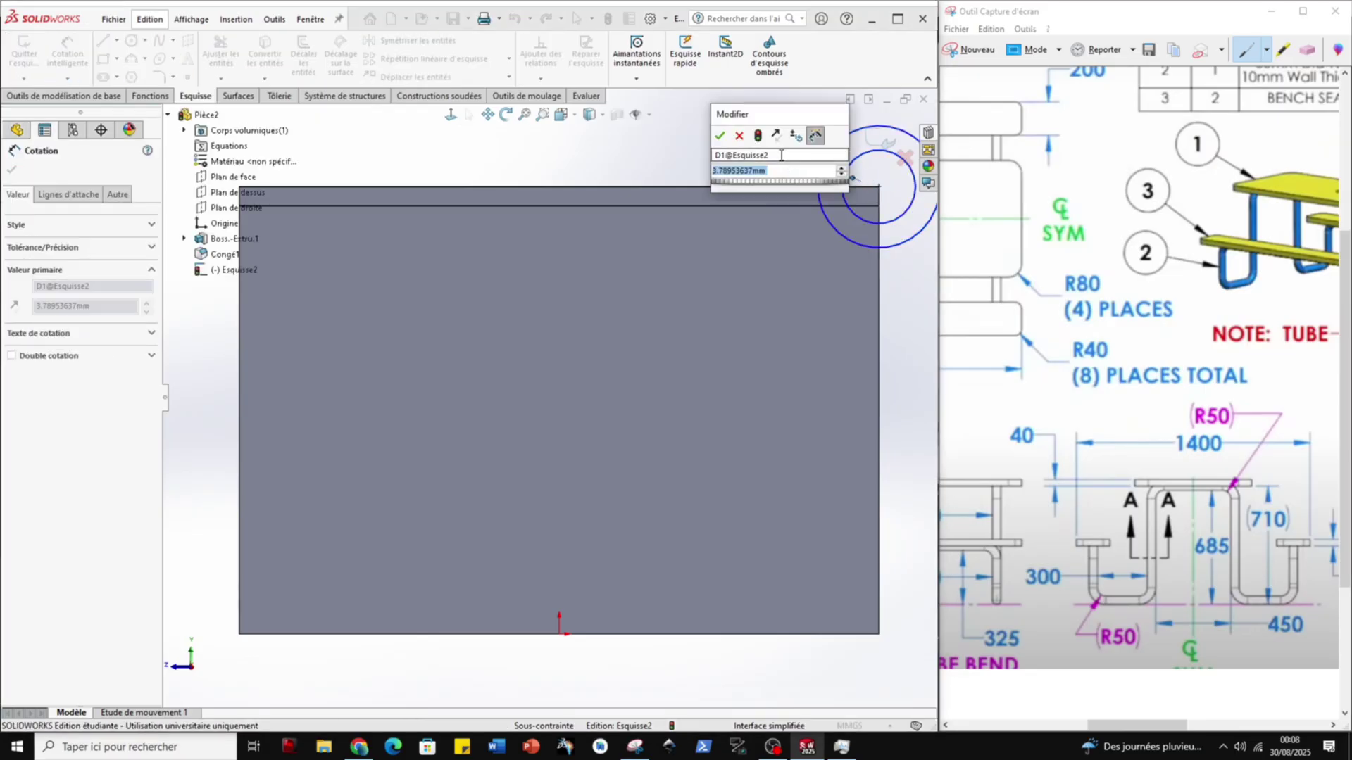
pyautogui.write('2')
pyautogui.press('Return')
# Dimension the inner circle's diameter at 5 mm.
pyautogui.click(890, 227)
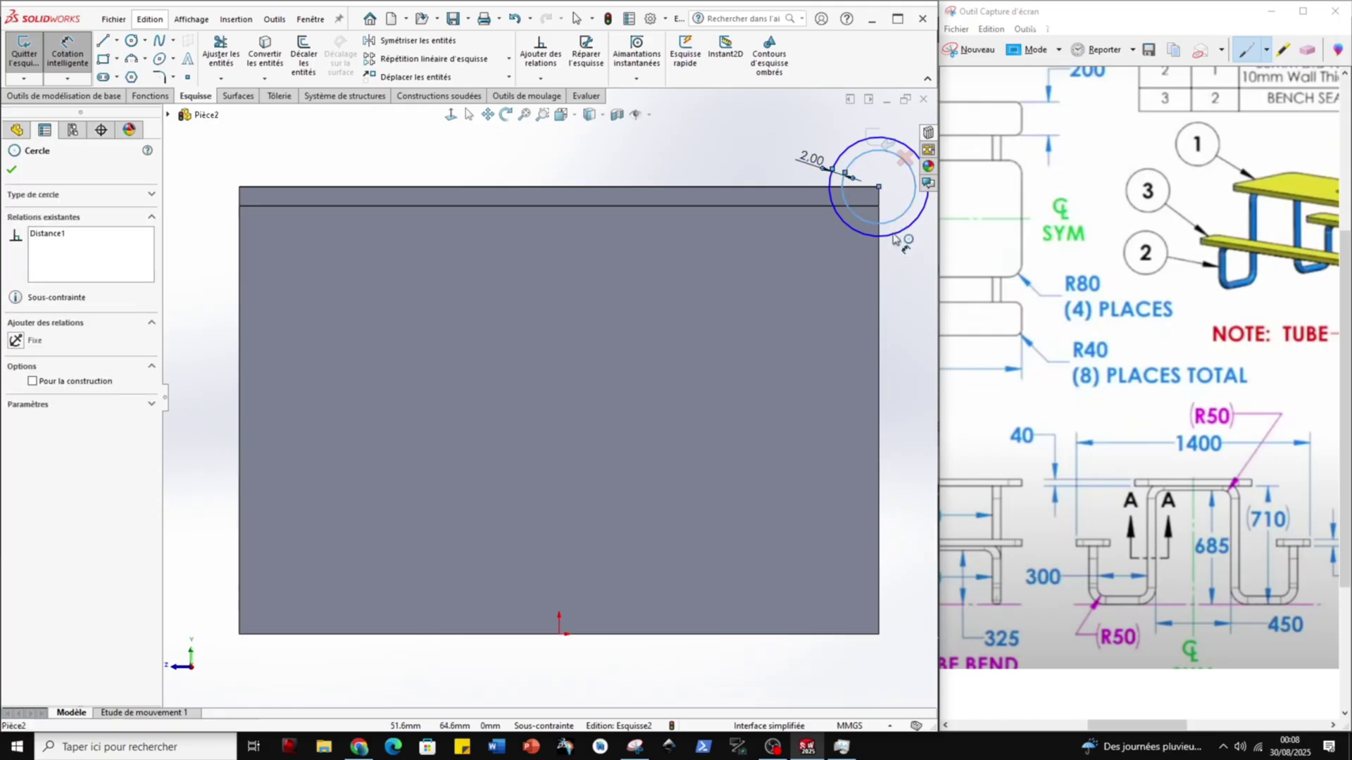
pyautogui.click(896, 276)
pyautogui.write('5')
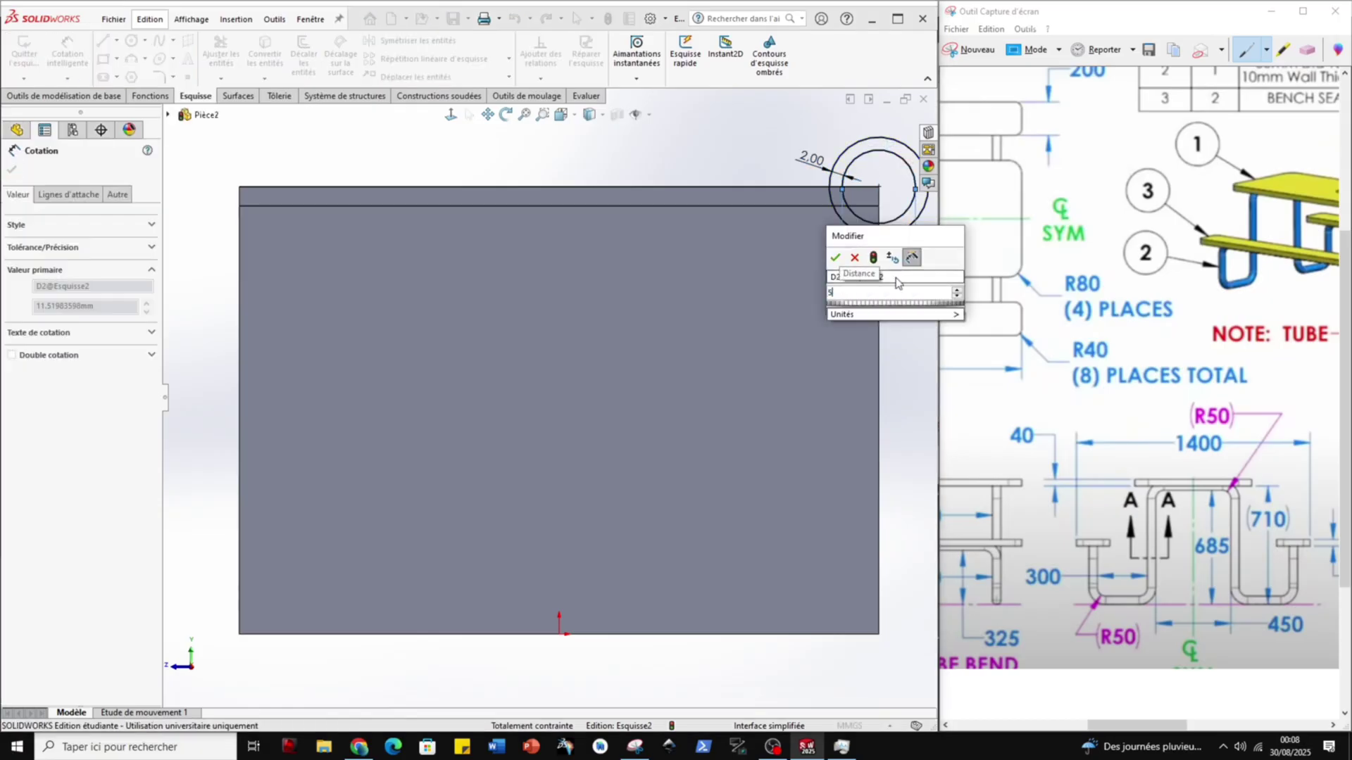
pyautogui.press('Return')
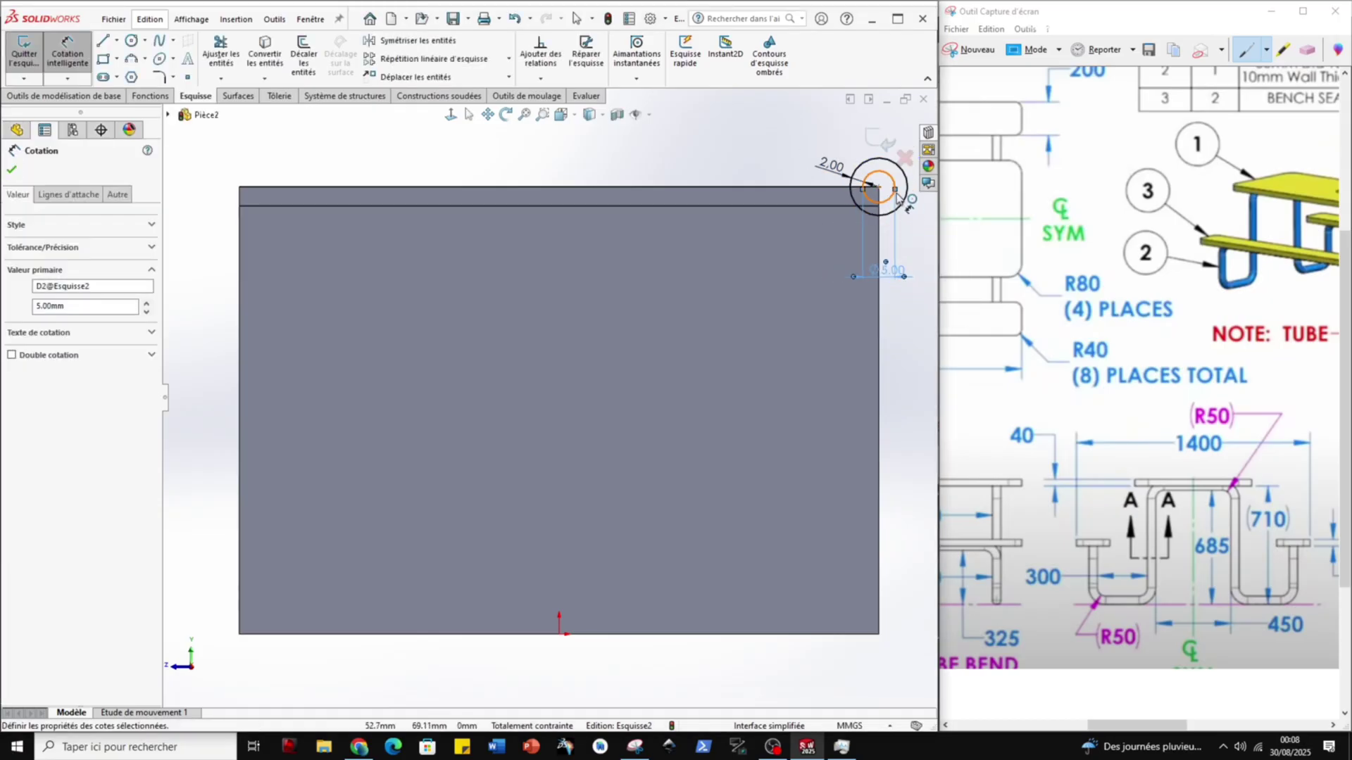
# Set the inner circle's diameter to 3 mm.
pyautogui.doubleClick(893, 271)
pyautogui.write('3')
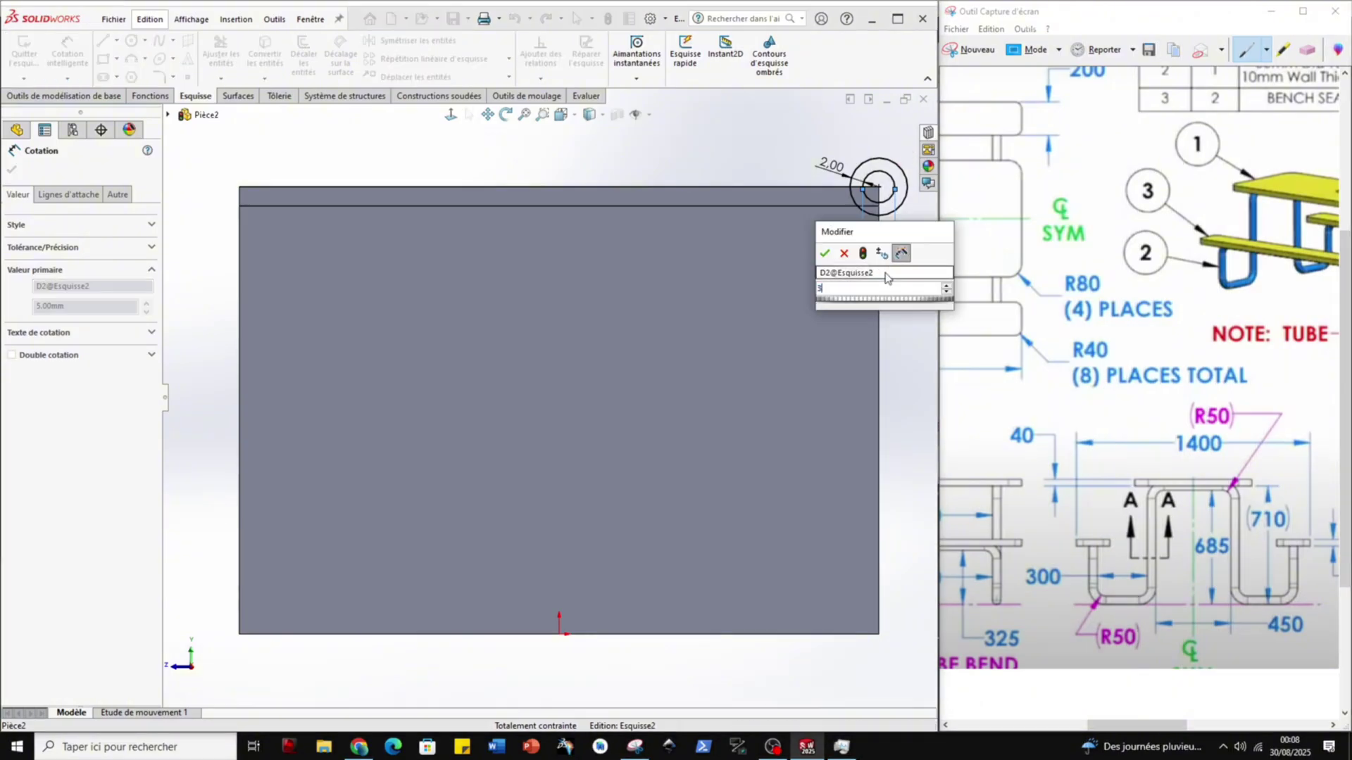
pyautogui.press('Return')
pyautogui.click(887, 194)
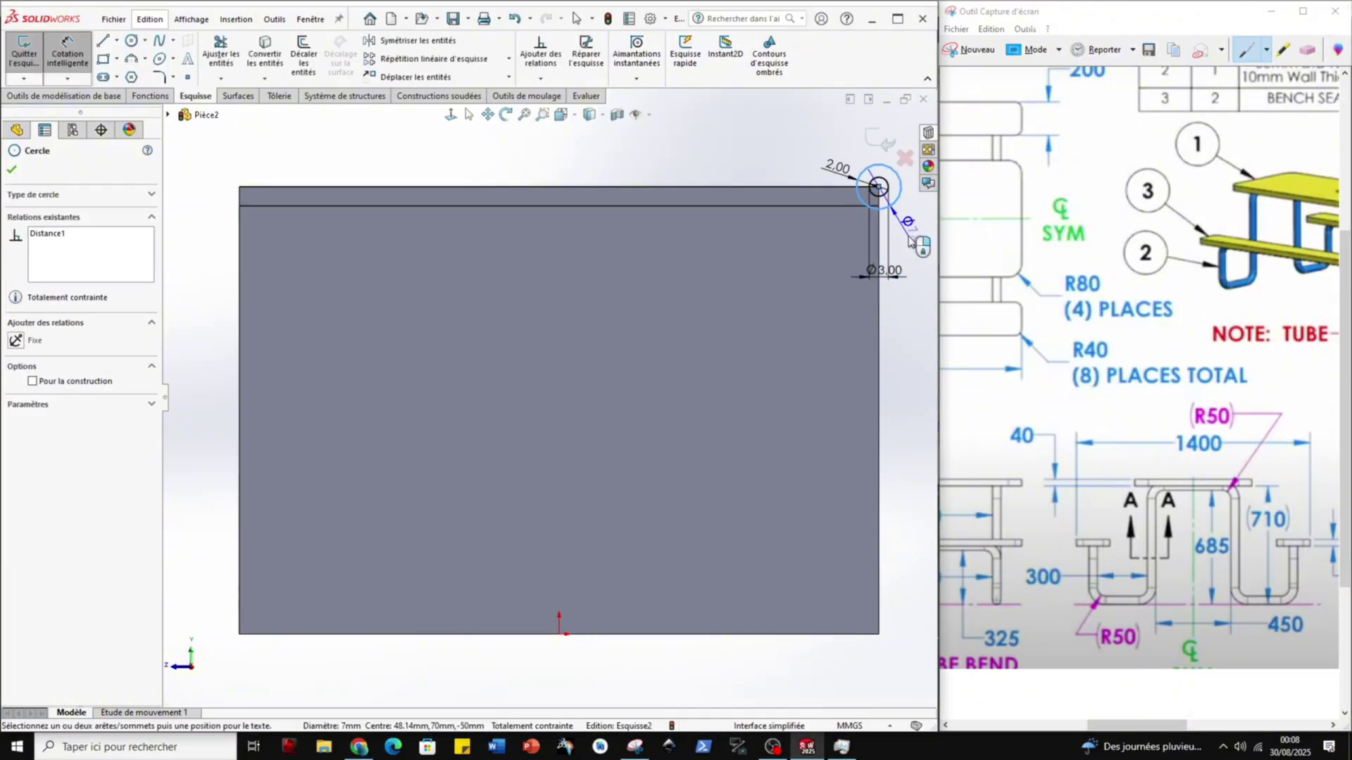
pyautogui.click(912, 247)
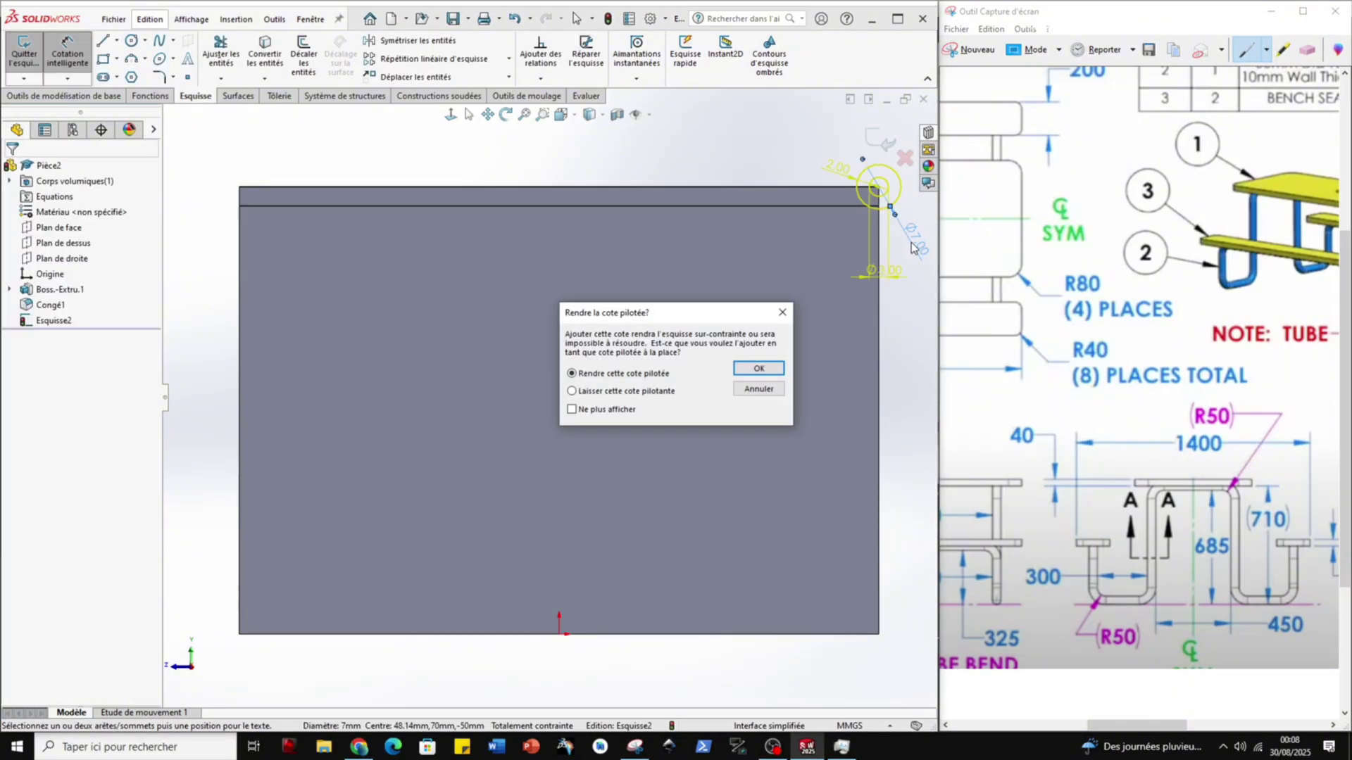
pyautogui.press('Escape')
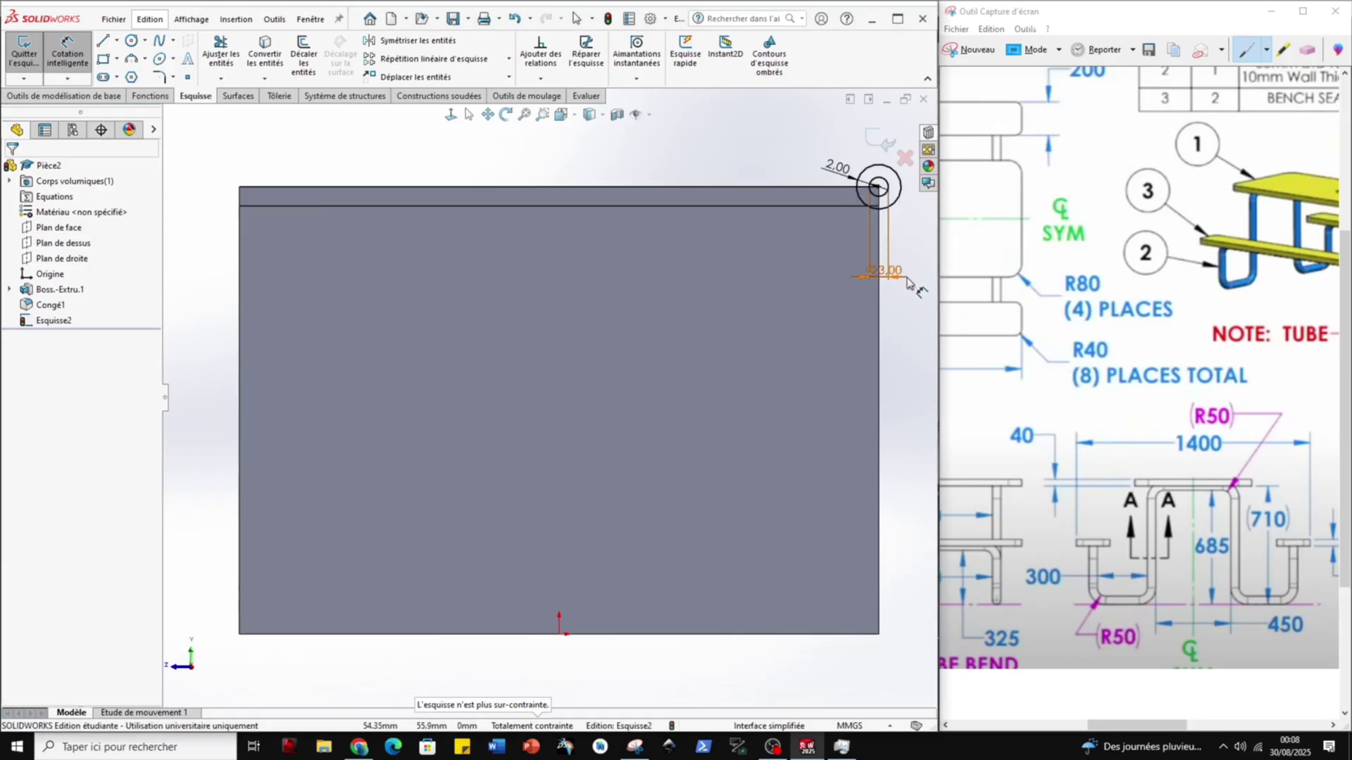
# Set the radial gap between the two concentric circles to 1 mm and close the ring sketch.
pyautogui.doubleClick(841, 172)
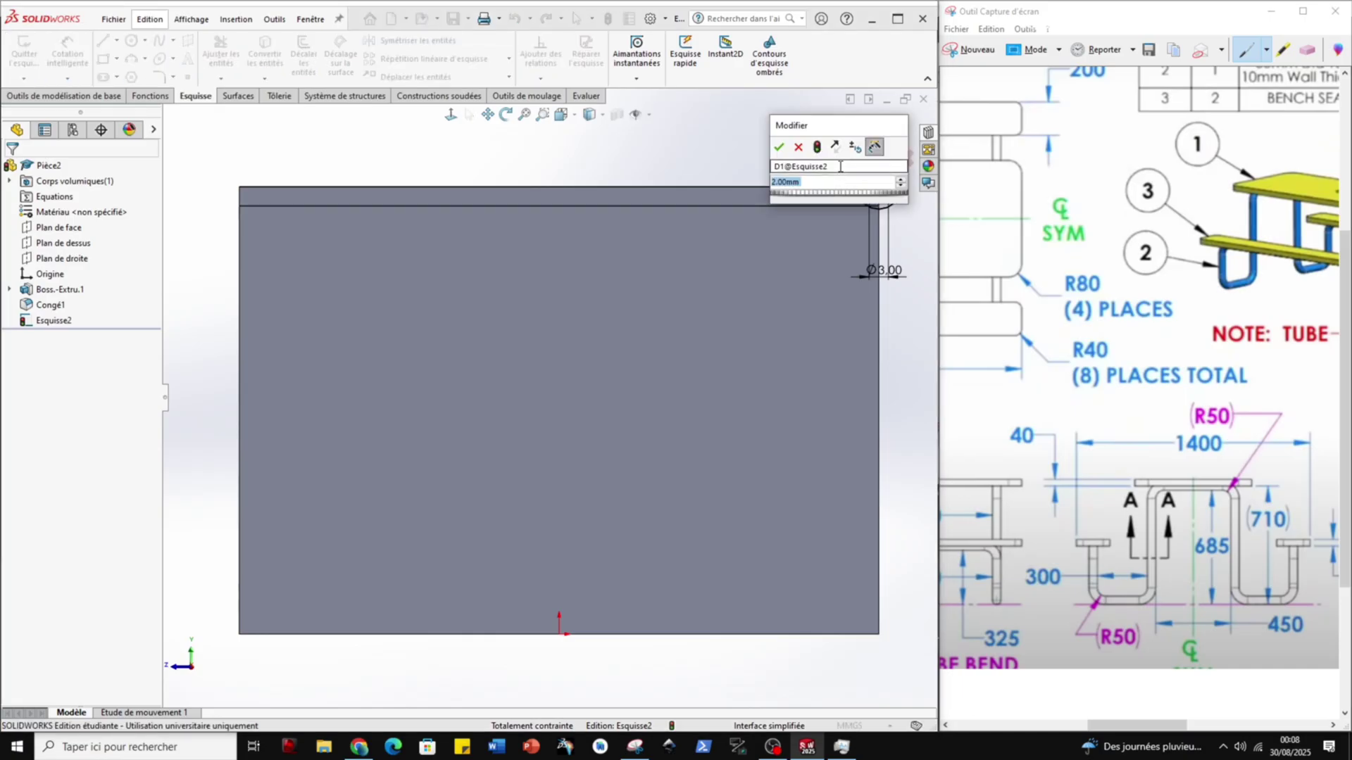
pyautogui.press('Return')
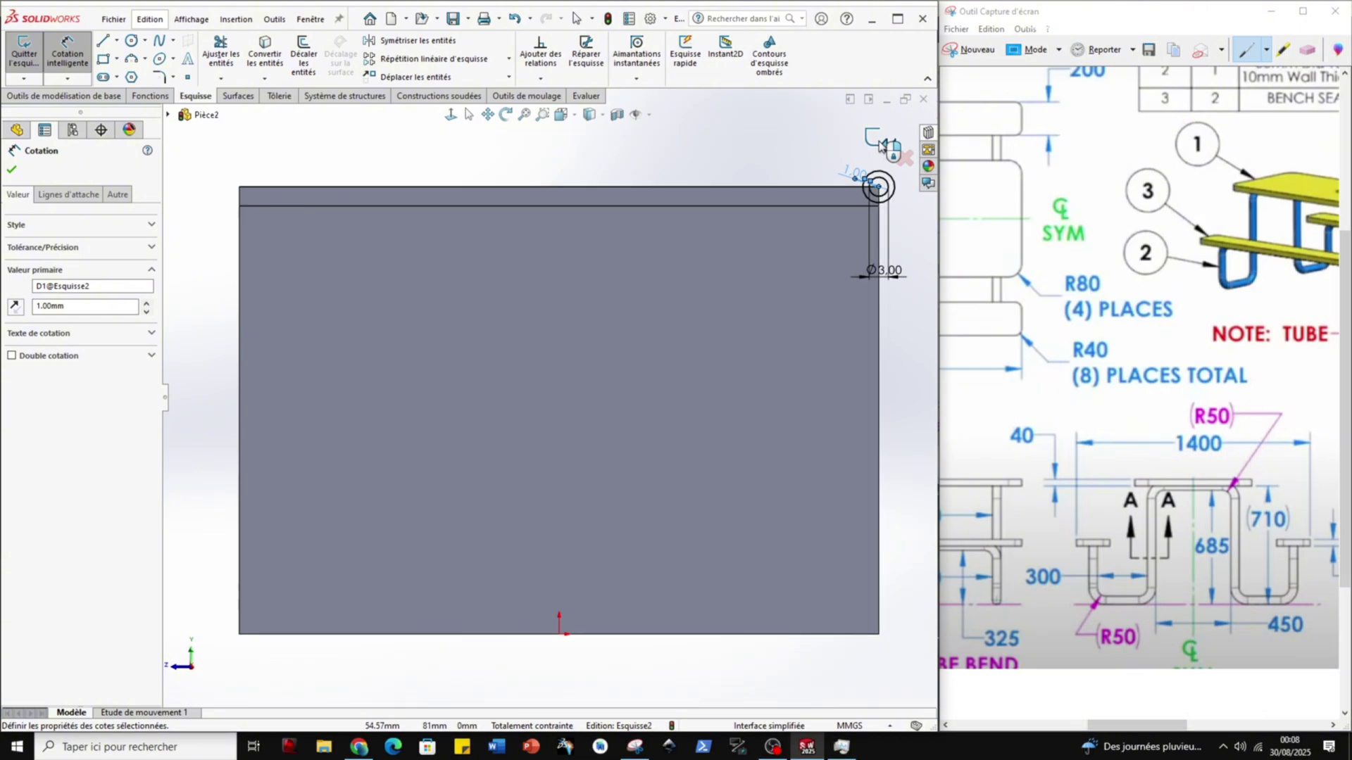
pyautogui.click(880, 144)
pyautogui.moveTo(880, 148)
pyautogui.mouseDown(button='middle')
pyautogui.moveTo(814, 324)
pyautogui.moveTo(764, 353)
pyautogui.moveTo(754, 341)
pyautogui.moveTo(771, 441)
pyautogui.moveTo(724, 543)
pyautogui.moveTo(634, 458)
pyautogui.moveTo(543, 402)
pyautogui.moveTo(725, 395)
pyautogui.mouseUp(button='middle')
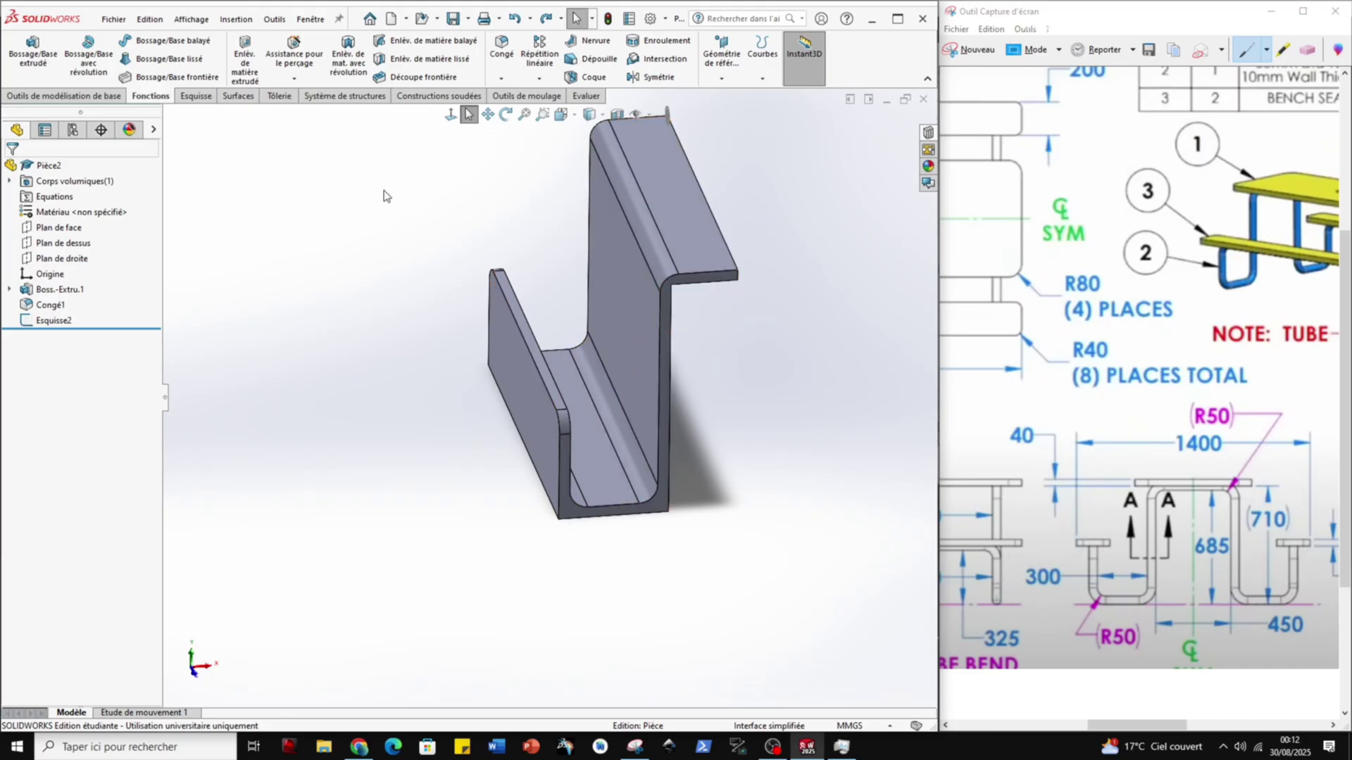
# Start a 3D sketch and select the inner edges of the upper arm, its bend and the tall wall, at the end opposite the ring.
pyautogui.click(193, 97)
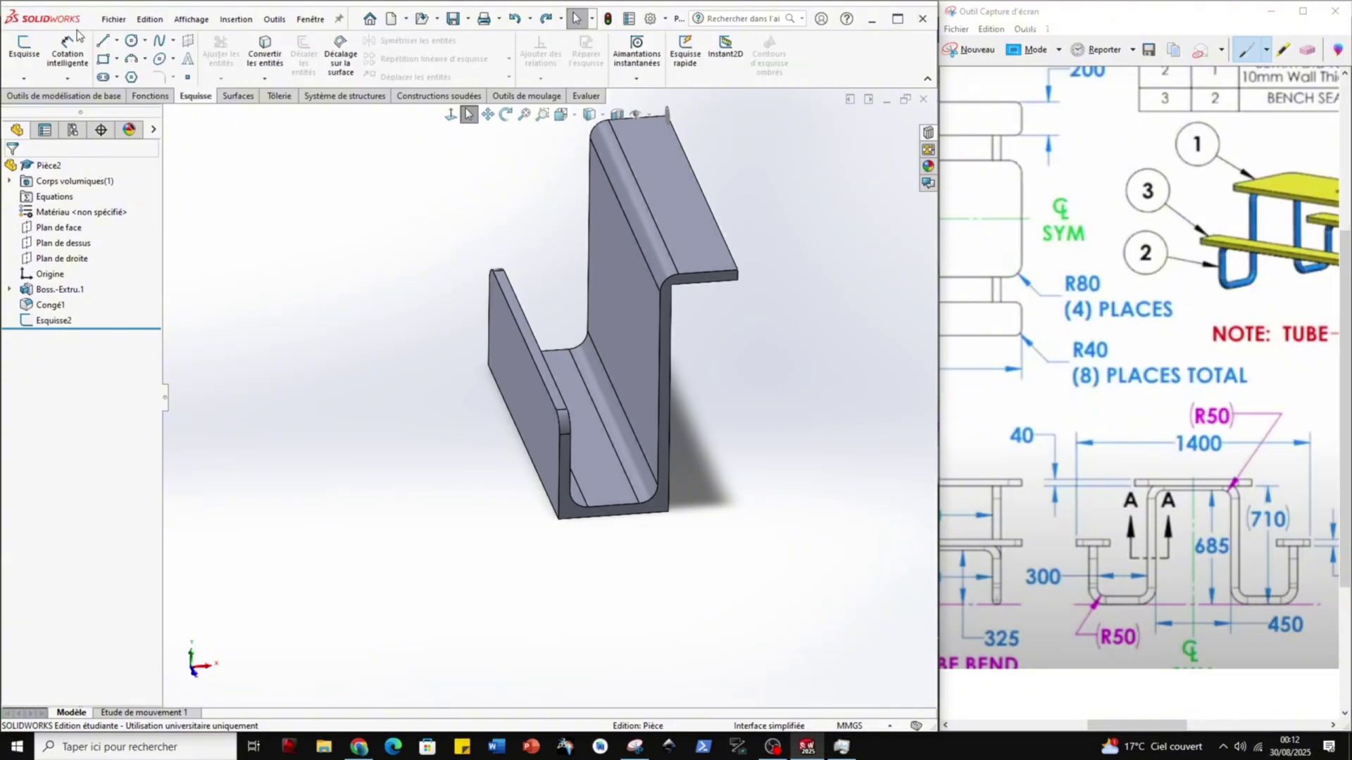
pyautogui.click(24, 78)
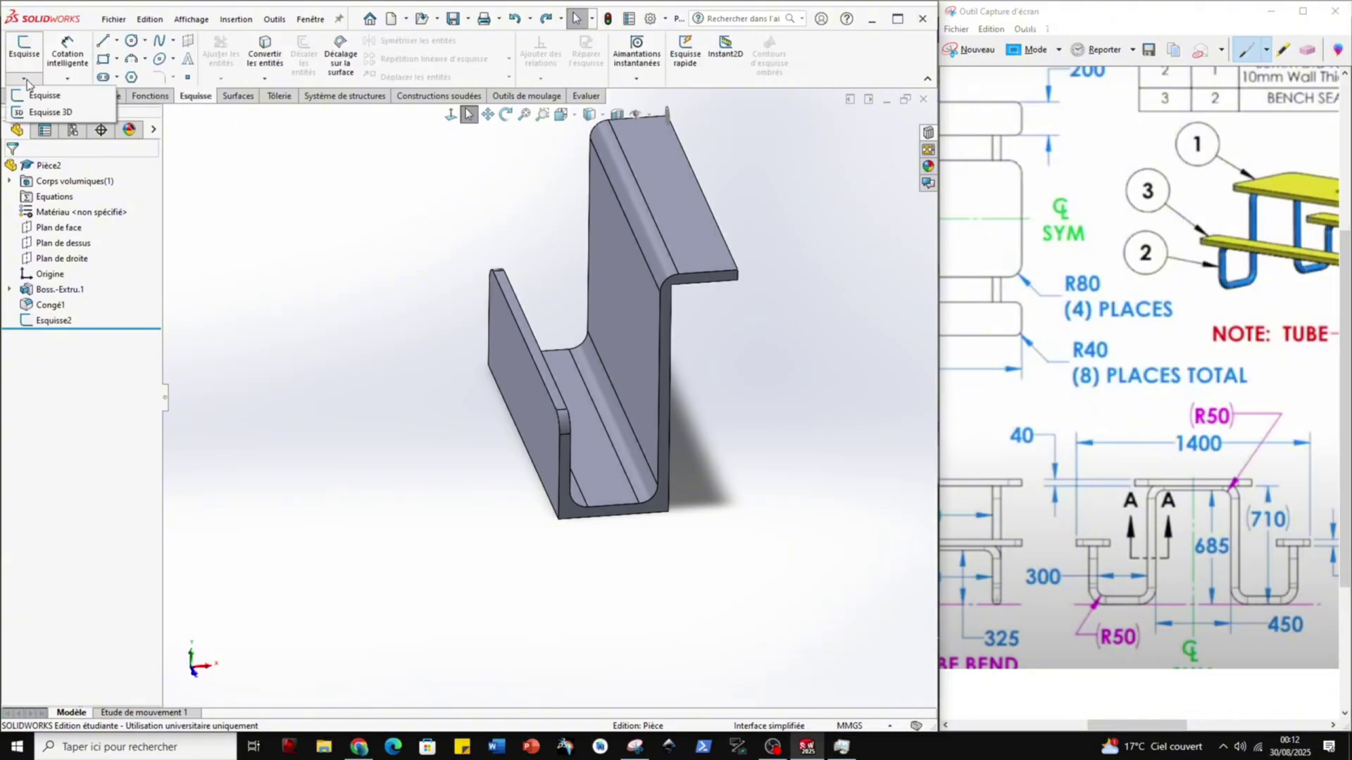
pyautogui.click(55, 114)
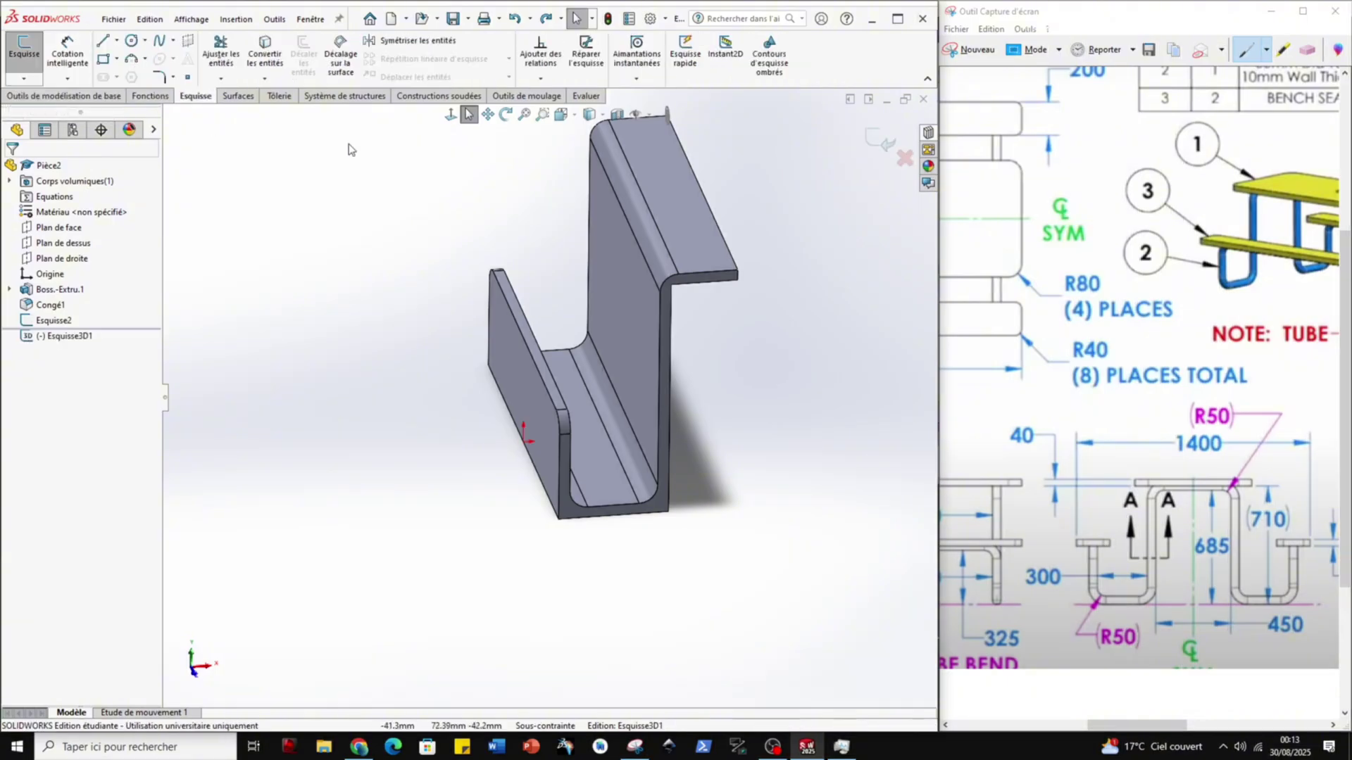
pyautogui.click(707, 276)
pyautogui.keyDown('ctrl'); pyautogui.click(667, 284); pyautogui.keyUp('ctrl')
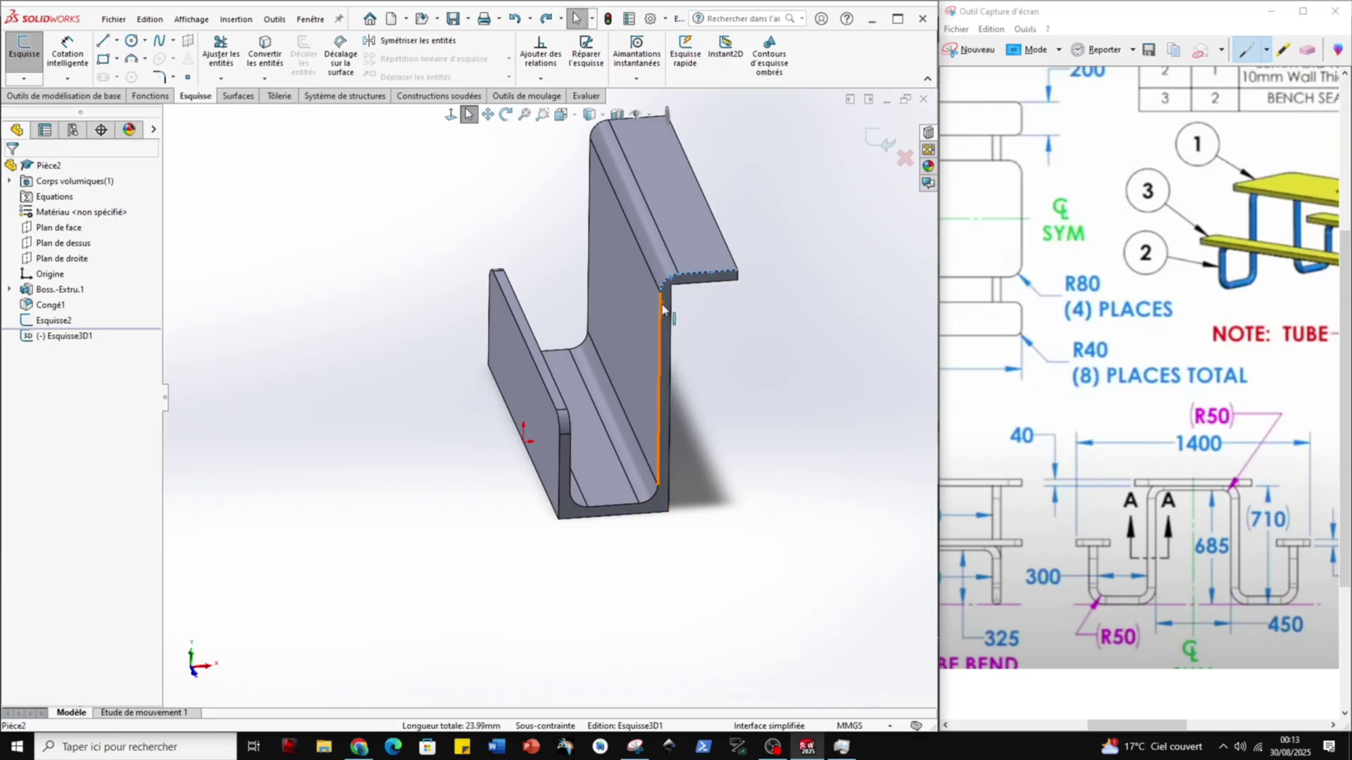
pyautogui.keyDown('ctrl'); pyautogui.click(660, 355); pyautogui.keyUp('ctrl')
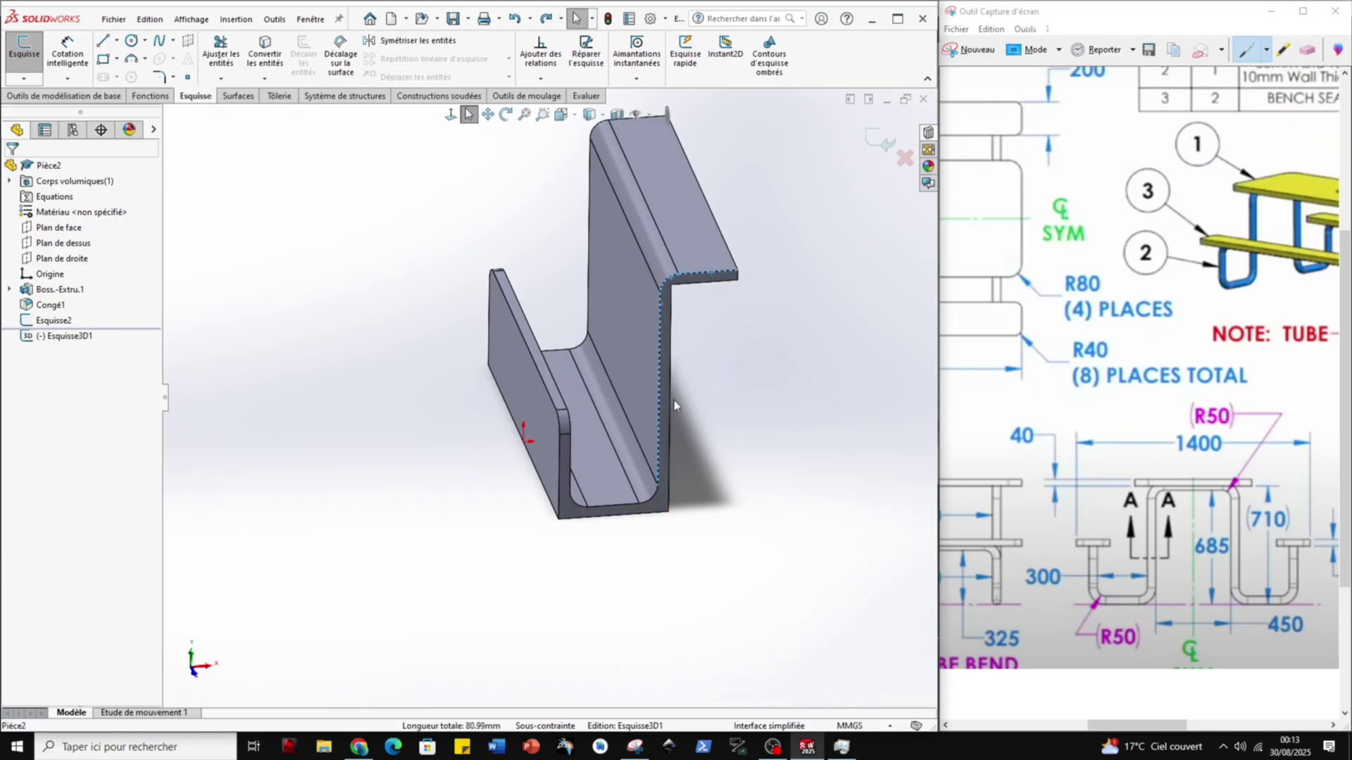
# Add the inner edges of the channel floor, its two bends and the short wall at the same end to the selection.
pyautogui.keyDown('ctrl'); pyautogui.click(650, 503); pyautogui.keyUp('ctrl')
pyautogui.keyDown('ctrl'); pyautogui.click(624, 507); pyautogui.keyUp('ctrl')
pyautogui.keyDown('ctrl'); pyautogui.click(574, 504); pyautogui.keyUp('ctrl')
pyautogui.keyDown('ctrl'); pyautogui.click(567, 461); pyautogui.keyUp('ctrl')
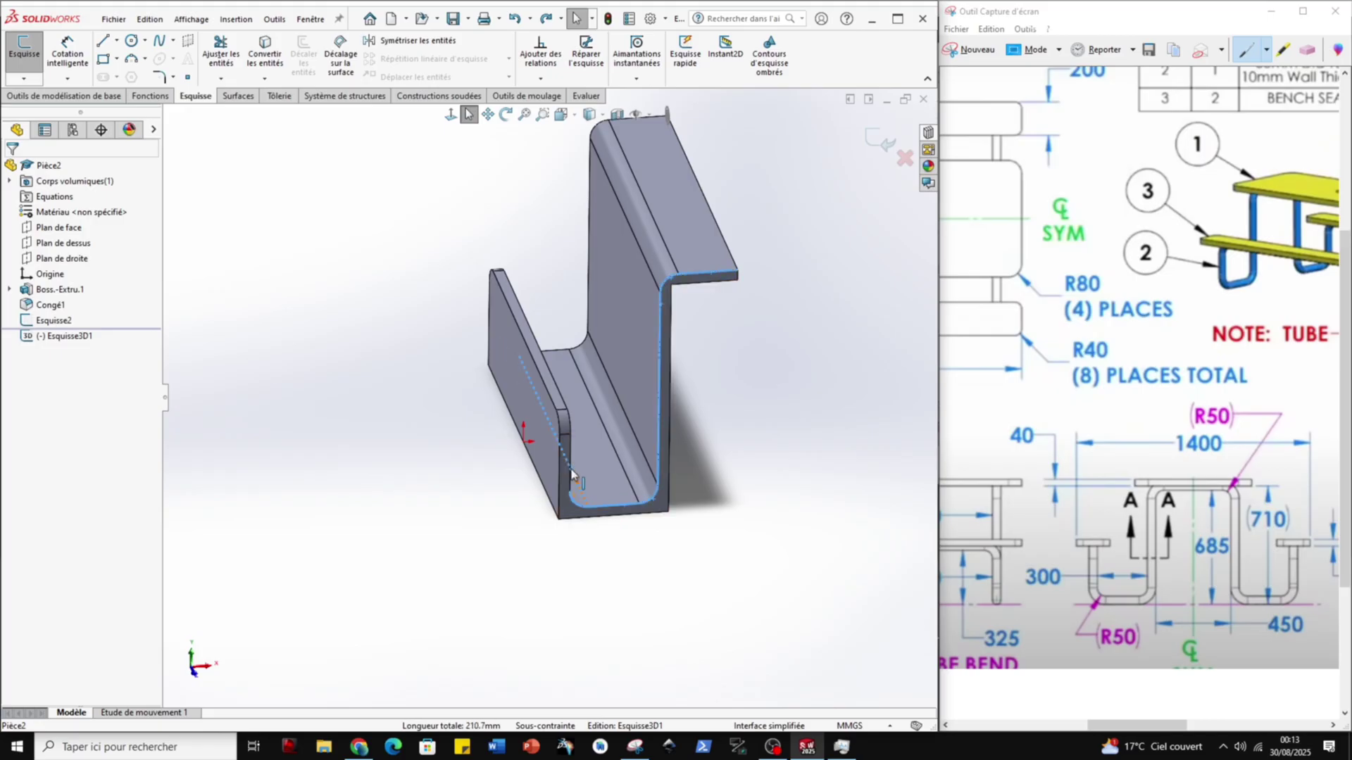
pyautogui.keyDown('ctrl'); pyautogui.click(571, 479); pyautogui.keyUp('ctrl')
pyautogui.click(572, 486)
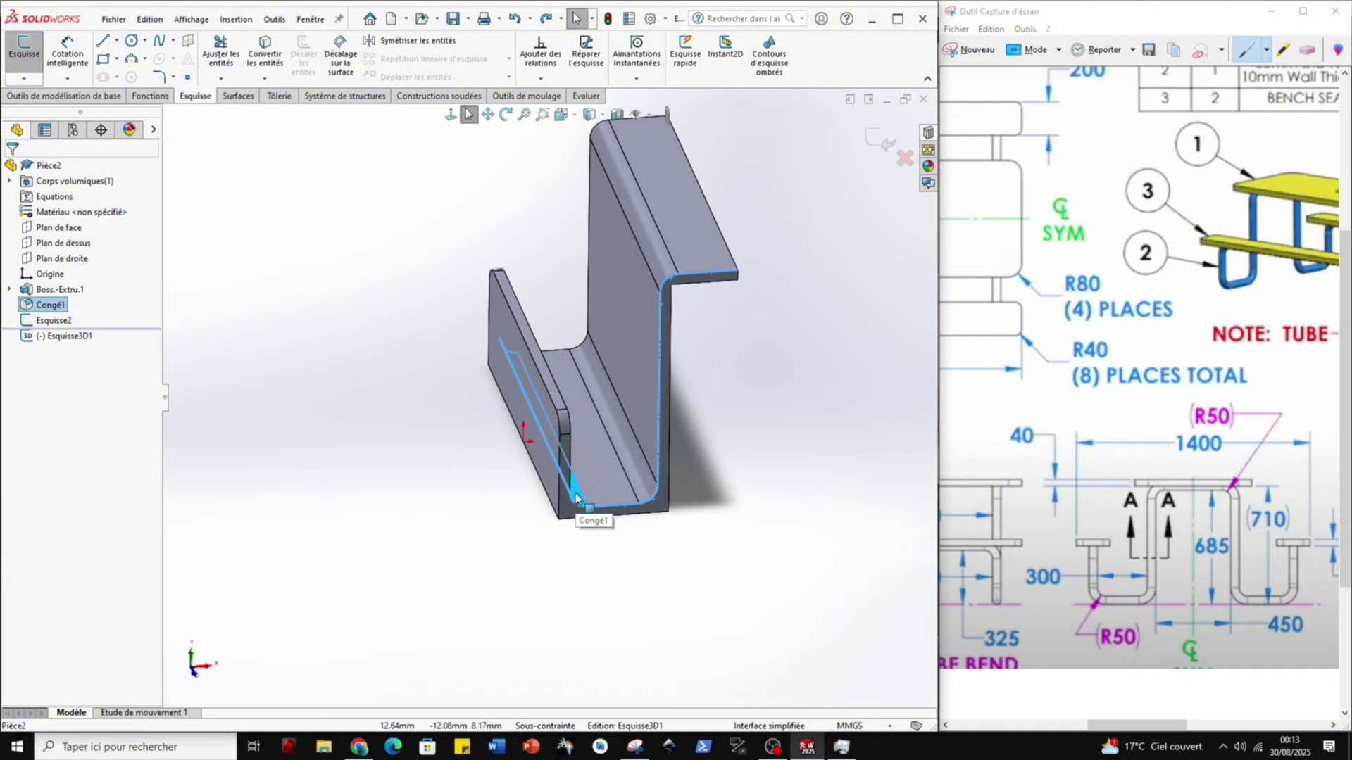
pyautogui.keyDown('ctrl'); pyautogui.click(576, 495); pyautogui.keyUp('ctrl')
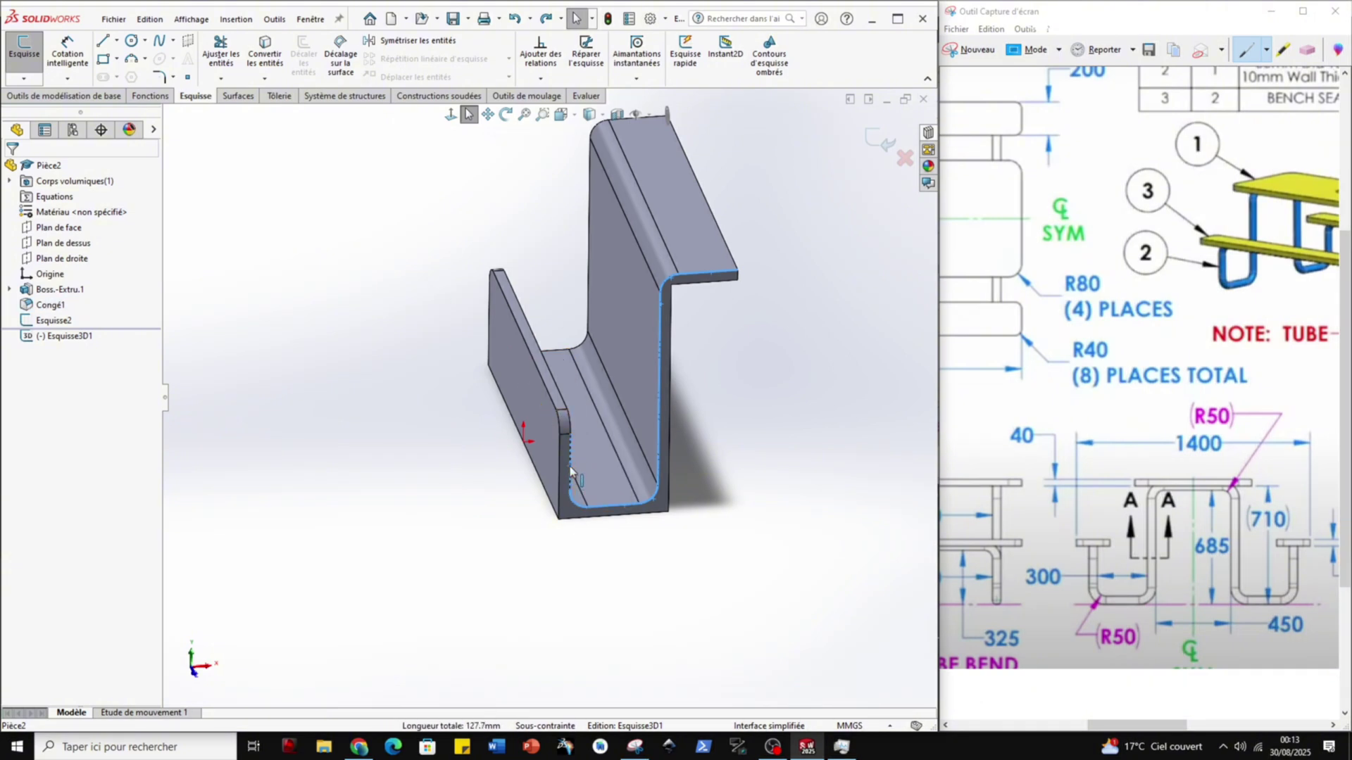
pyautogui.keyDown('ctrl'); pyautogui.click(570, 468); pyautogui.keyUp('ctrl')
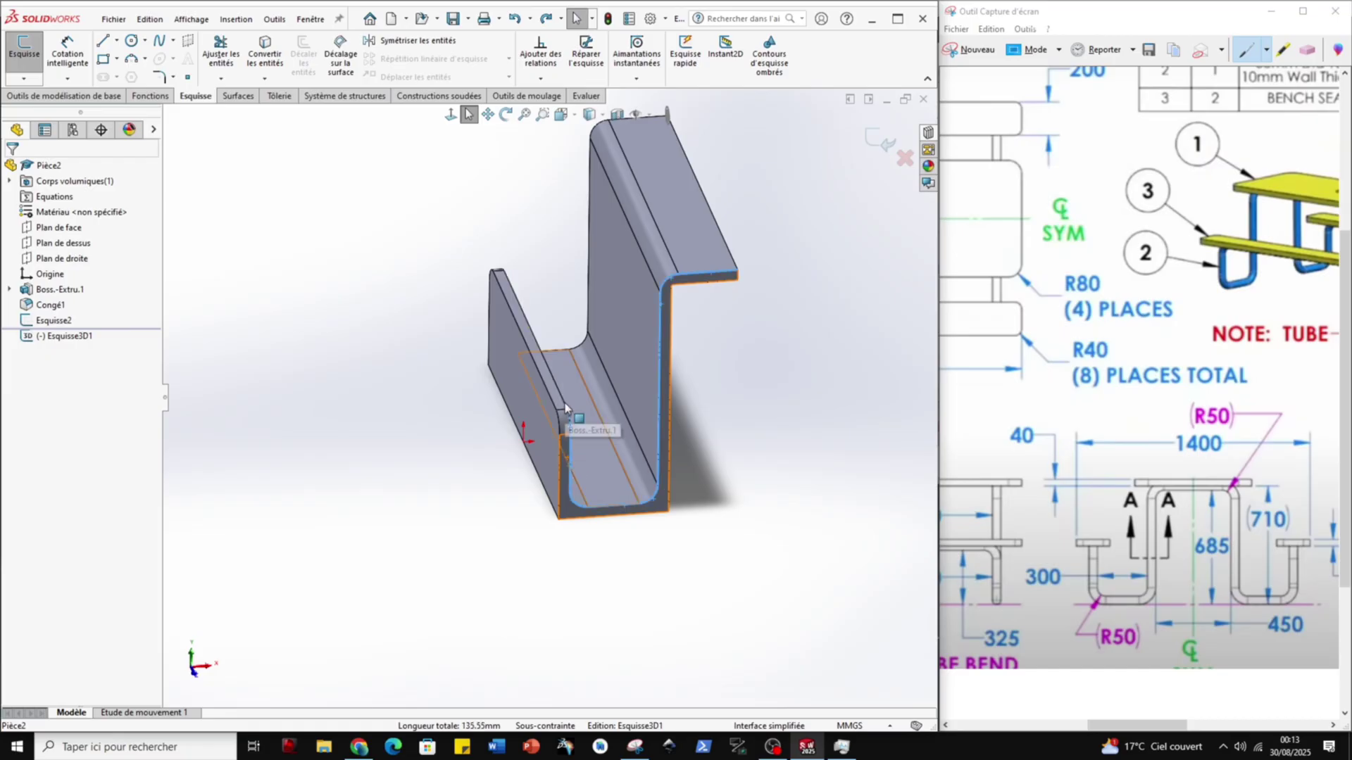
# Continue the edge selection over the short wall's rounded top, along its long edge, and around the ring end's short wall, floor and tall wall.
pyautogui.keyDown('ctrl'); pyautogui.click(566, 412); pyautogui.keyUp('ctrl')
pyautogui.keyDown('ctrl'); pyautogui.click(565, 403); pyautogui.keyUp('ctrl')
pyautogui.keyDown('ctrl'); pyautogui.click(560, 400); pyautogui.keyUp('ctrl')
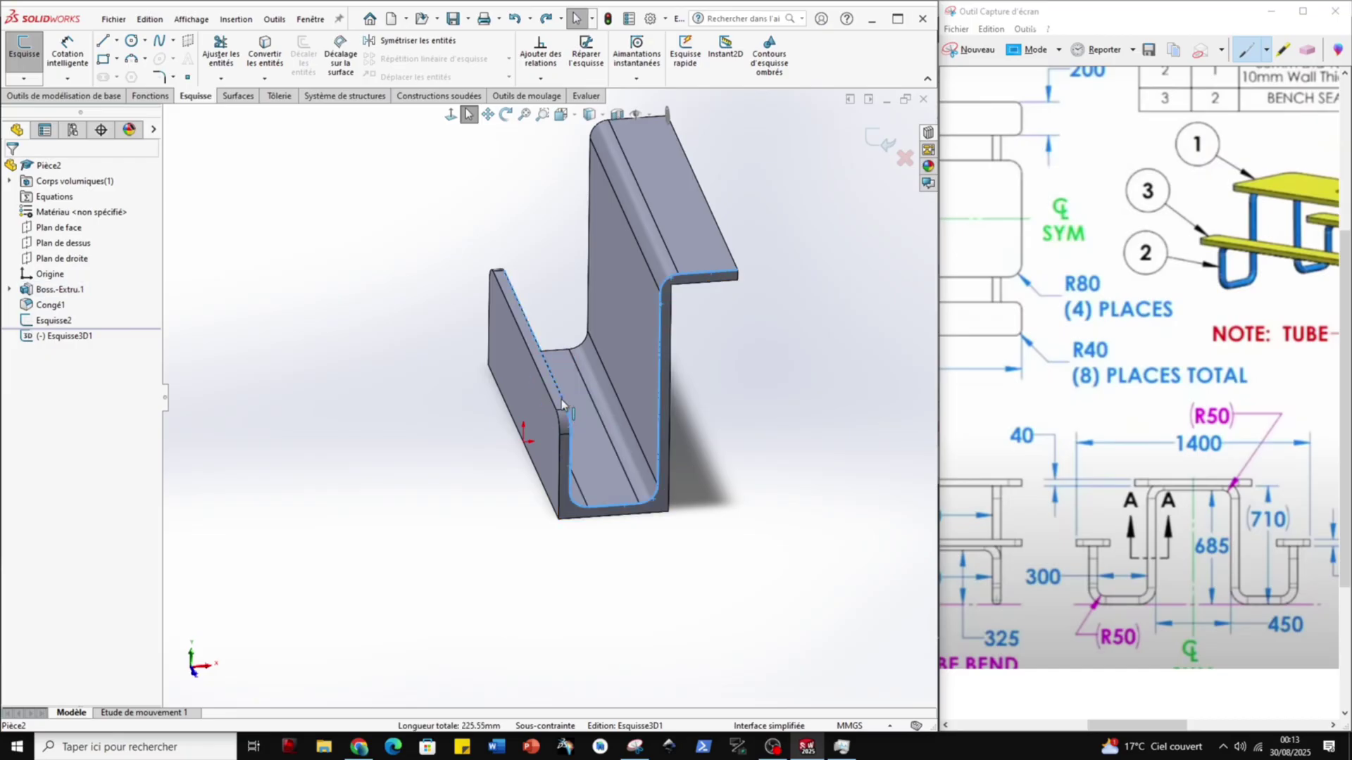
pyautogui.moveTo(561, 399); pyautogui.dragTo(563, 451, button='middle')
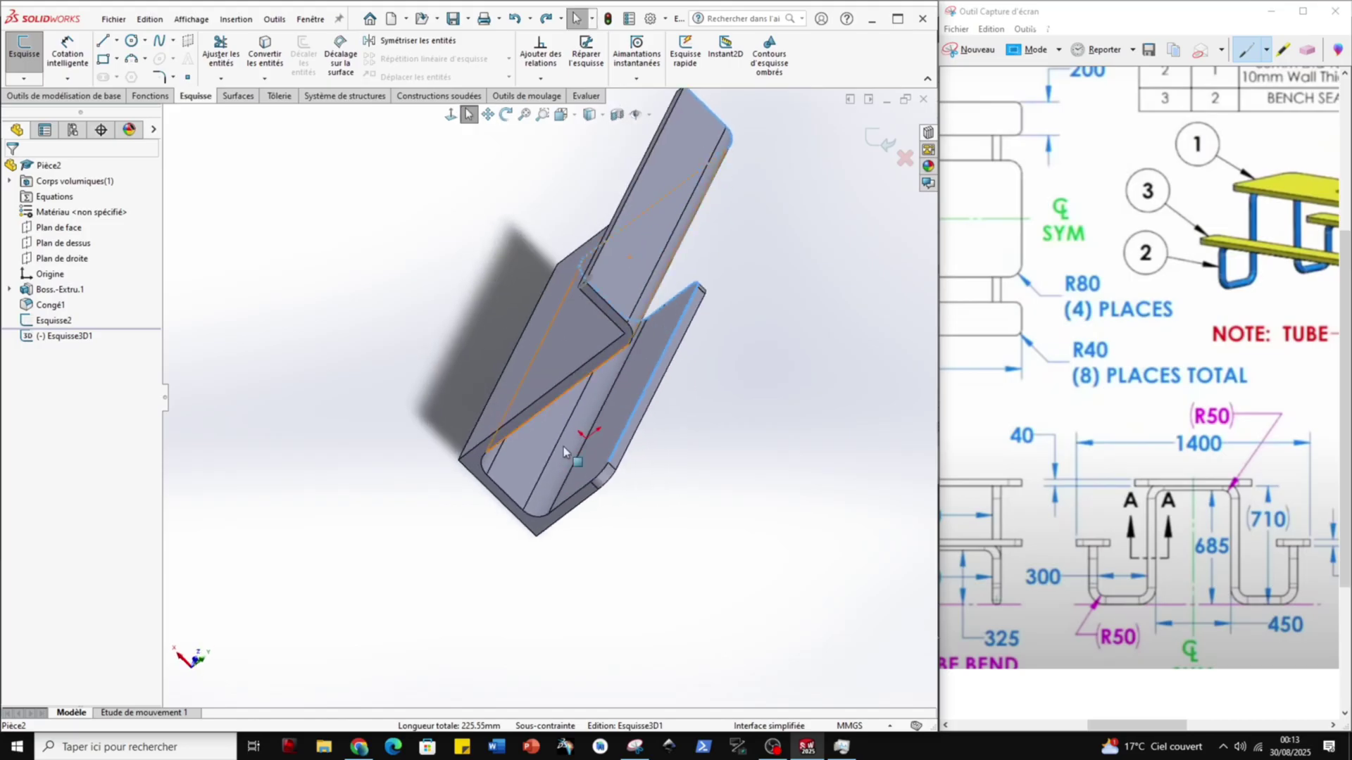
pyautogui.keyDown('ctrl'); pyautogui.click(604, 474); pyautogui.keyUp('ctrl')
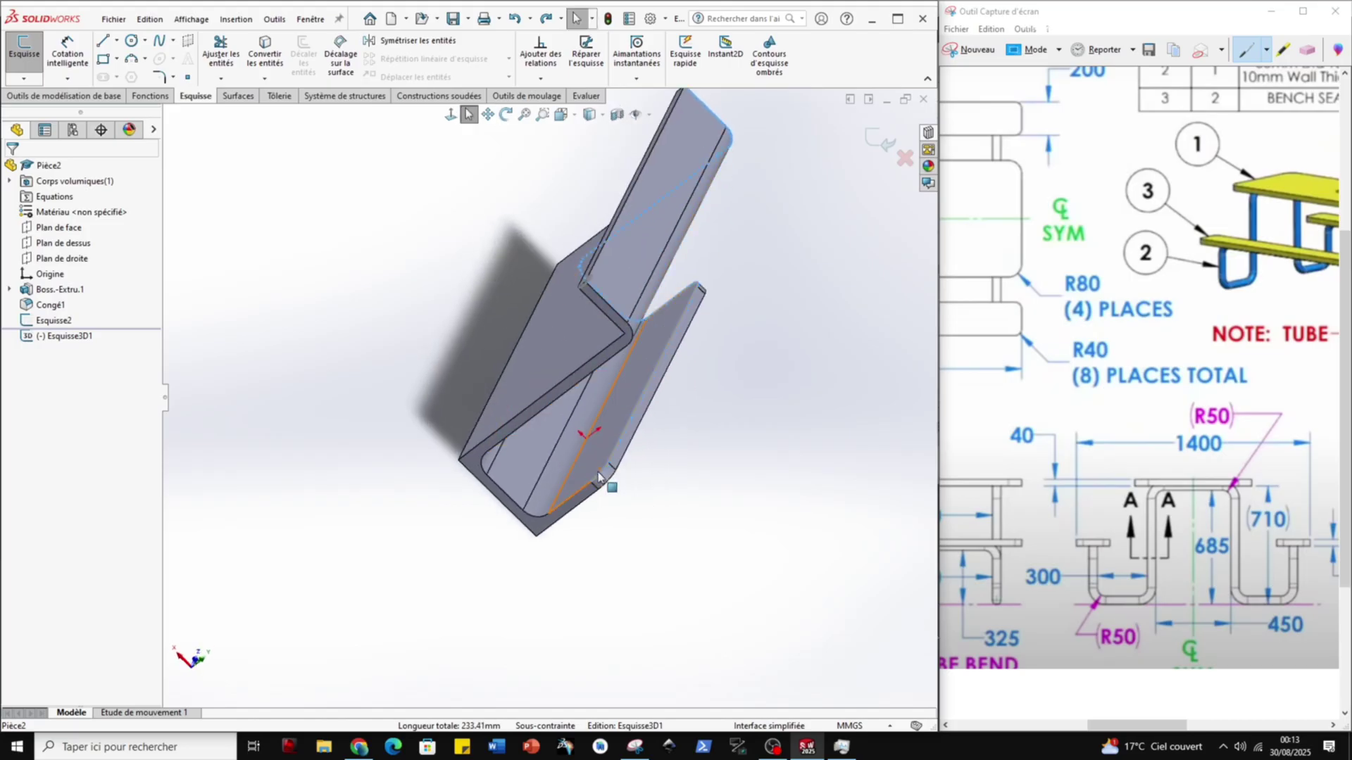
pyautogui.click(538, 521)
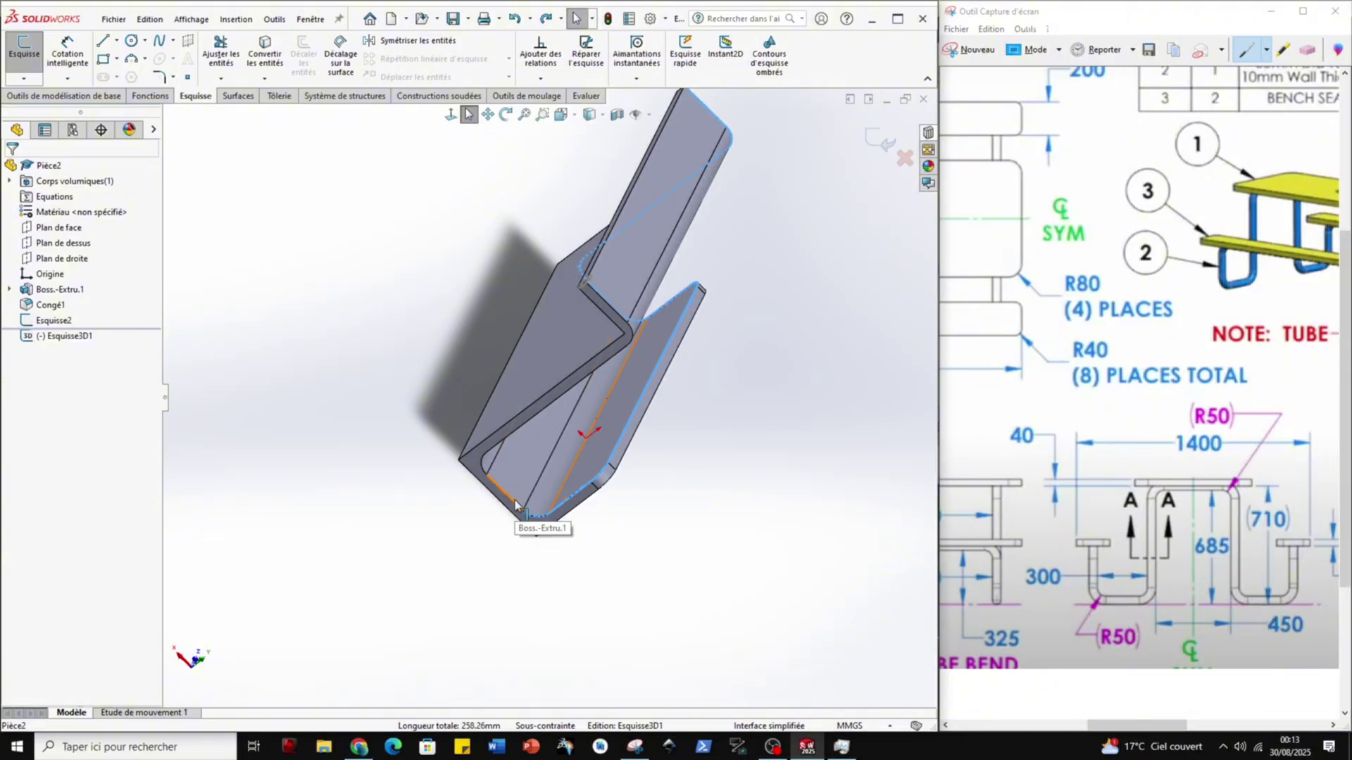
pyautogui.keyDown('ctrl'); pyautogui.click(483, 462); pyautogui.keyUp('ctrl')
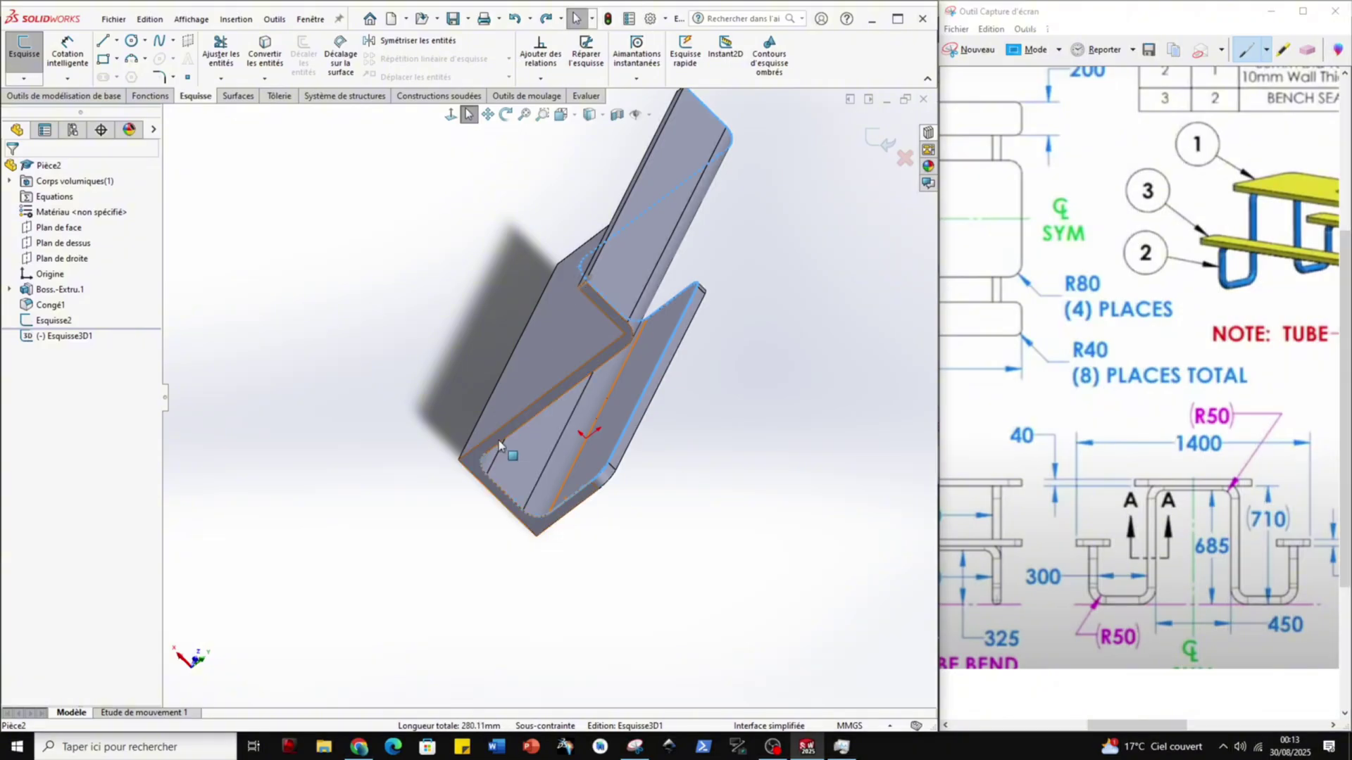
pyautogui.keyDown('ctrl'); pyautogui.click(502, 445); pyautogui.keyUp('ctrl')
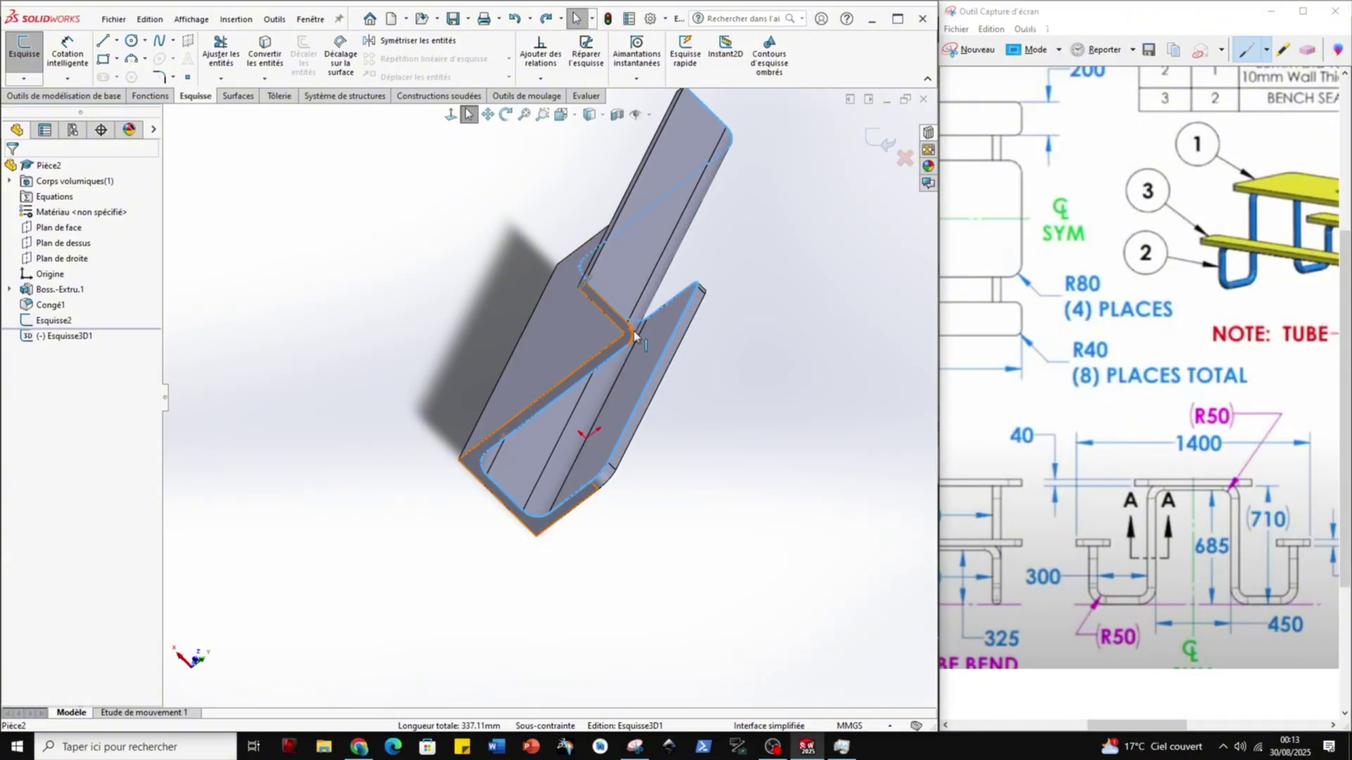
# Add the ring end's upper bend and arm edges, convert the whole edge chain into 3D sketch entities, and close the sketch.
pyautogui.moveTo(637, 339); pyautogui.dragTo(598, 275, button='middle')
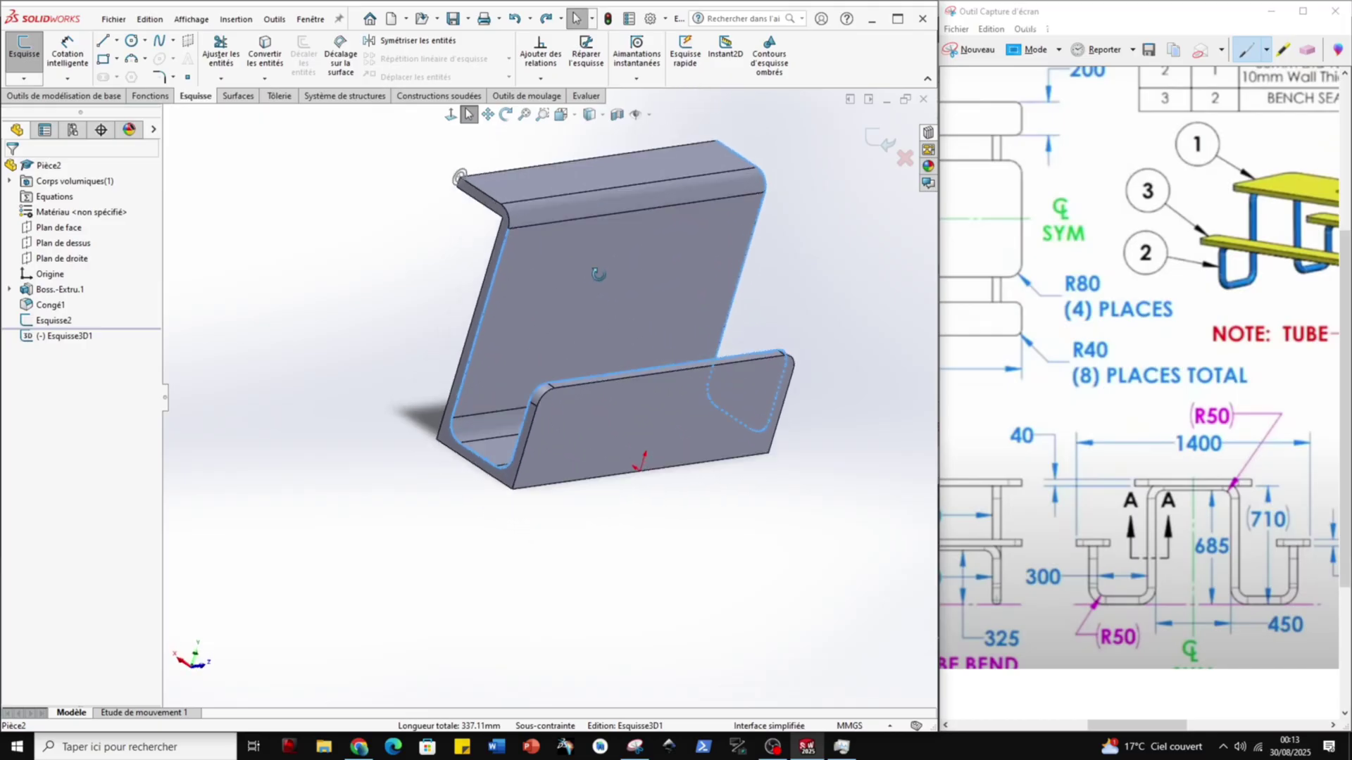
pyautogui.keyDown('ctrl'); pyautogui.click(505, 215); pyautogui.keyUp('ctrl')
pyautogui.keyDown('ctrl'); pyautogui.click(495, 202); pyautogui.keyUp('ctrl')
pyautogui.click(264, 47)
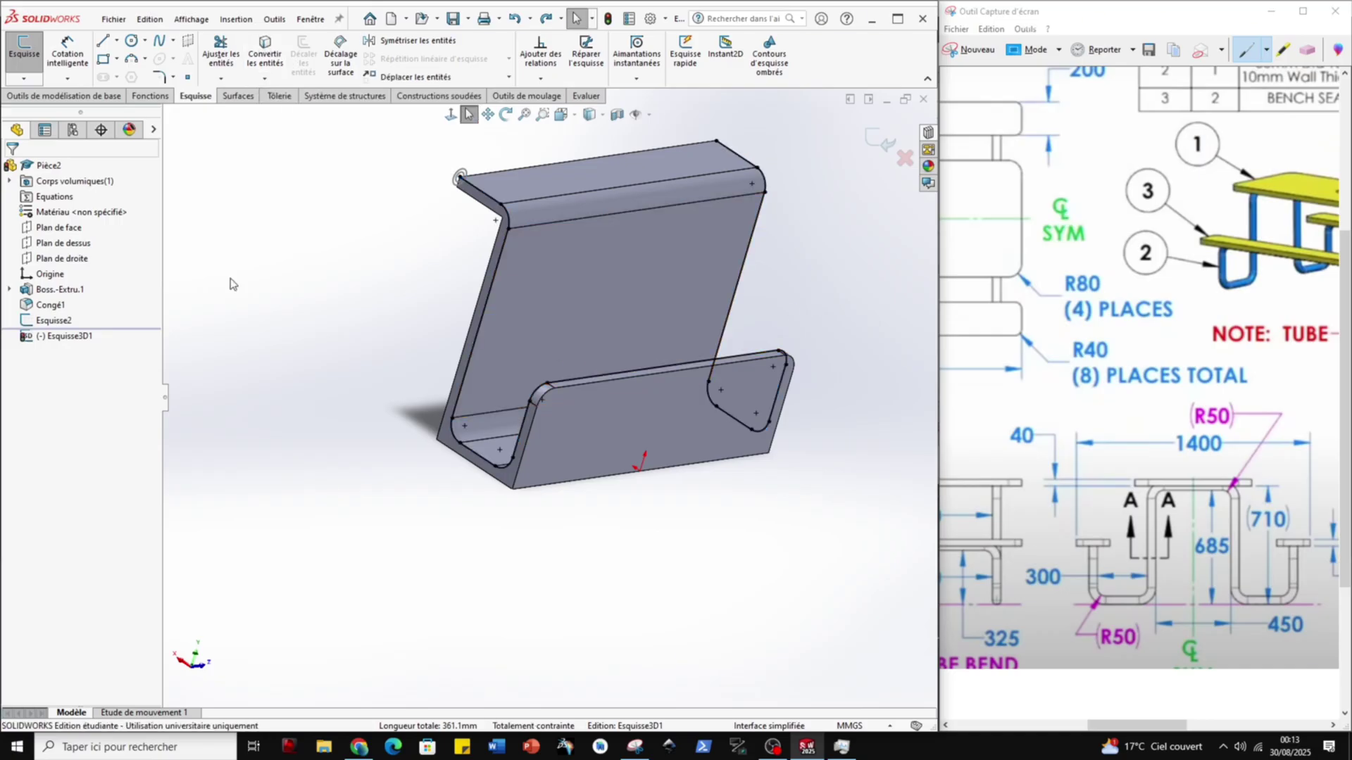
pyautogui.click(882, 143)
# Hide the bent profile's solid body so only the ring and path sketches remain displayed.
pyautogui.click(52, 289)
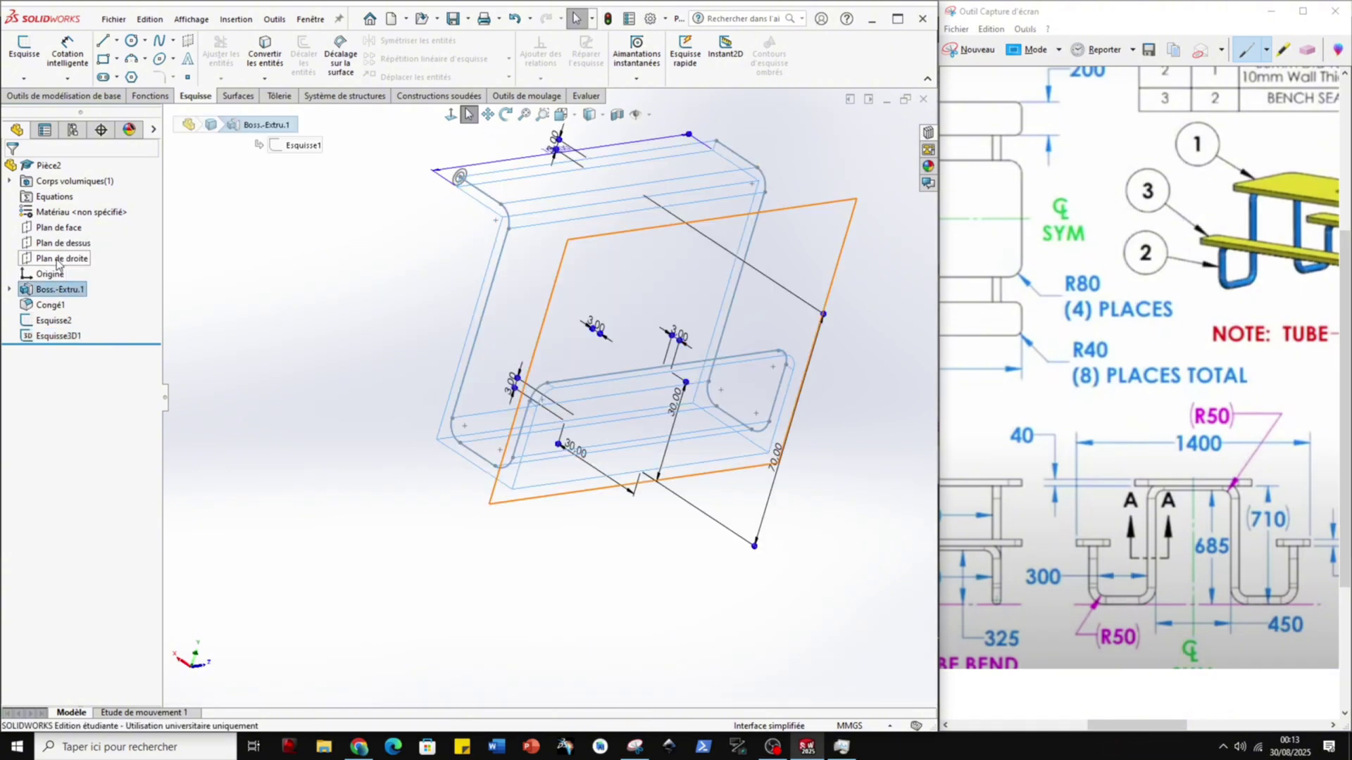
pyautogui.click(199, 298)
pyautogui.moveTo(809, 272)
pyautogui.mouseDown(button='middle')
pyautogui.moveTo(643, 260)
pyautogui.moveTo(742, 242)
pyautogui.mouseUp(button='middle')
# Sweep the ring sketch along the converted 3D sketch path to form a hollow bent tube.
pyautogui.click(159, 96)
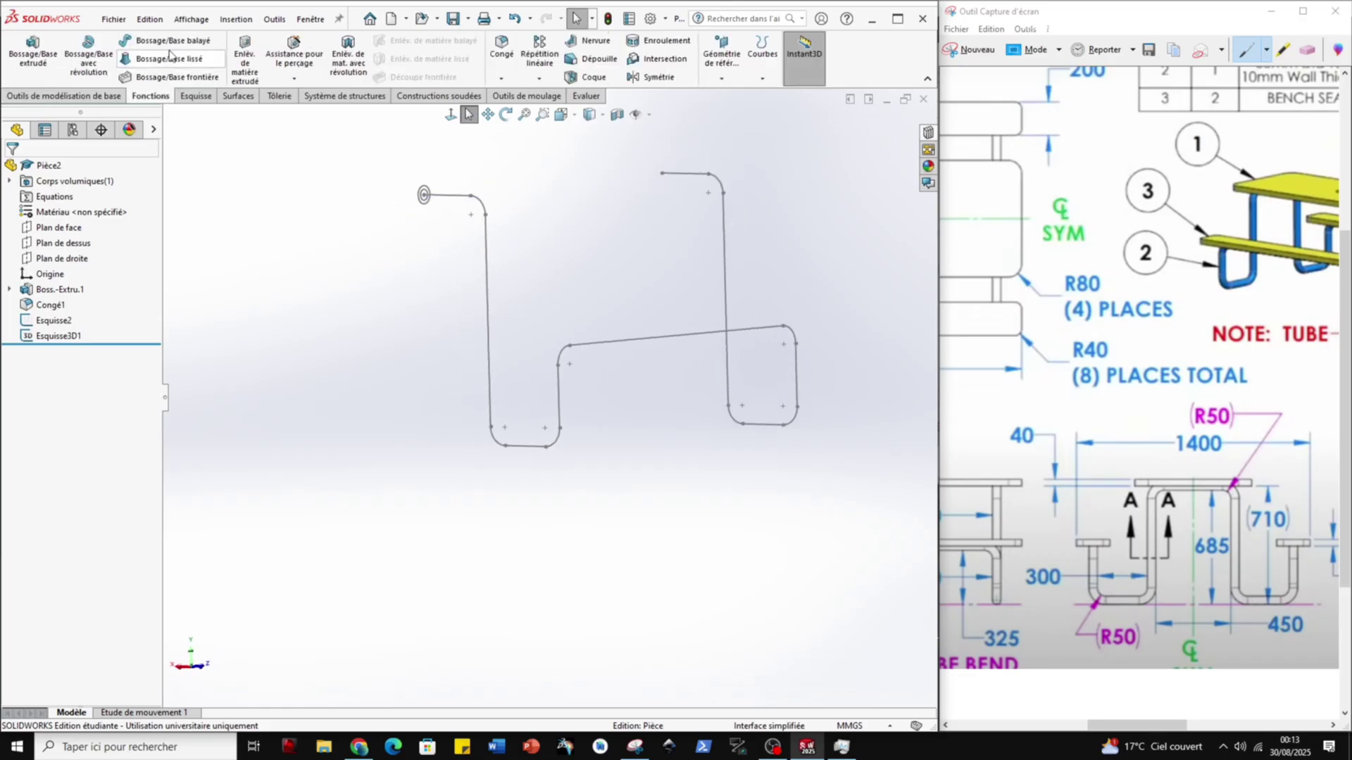
pyautogui.click(174, 43)
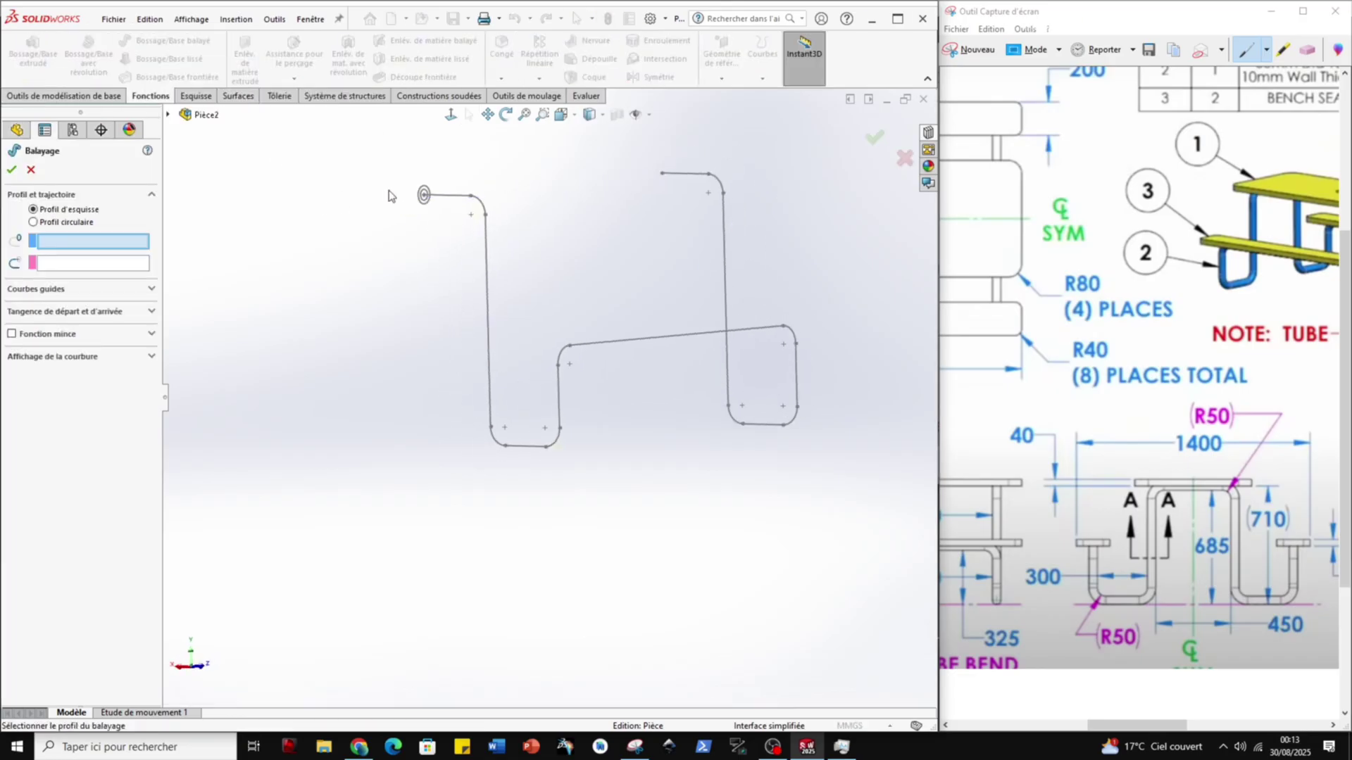
pyautogui.click(424, 207)
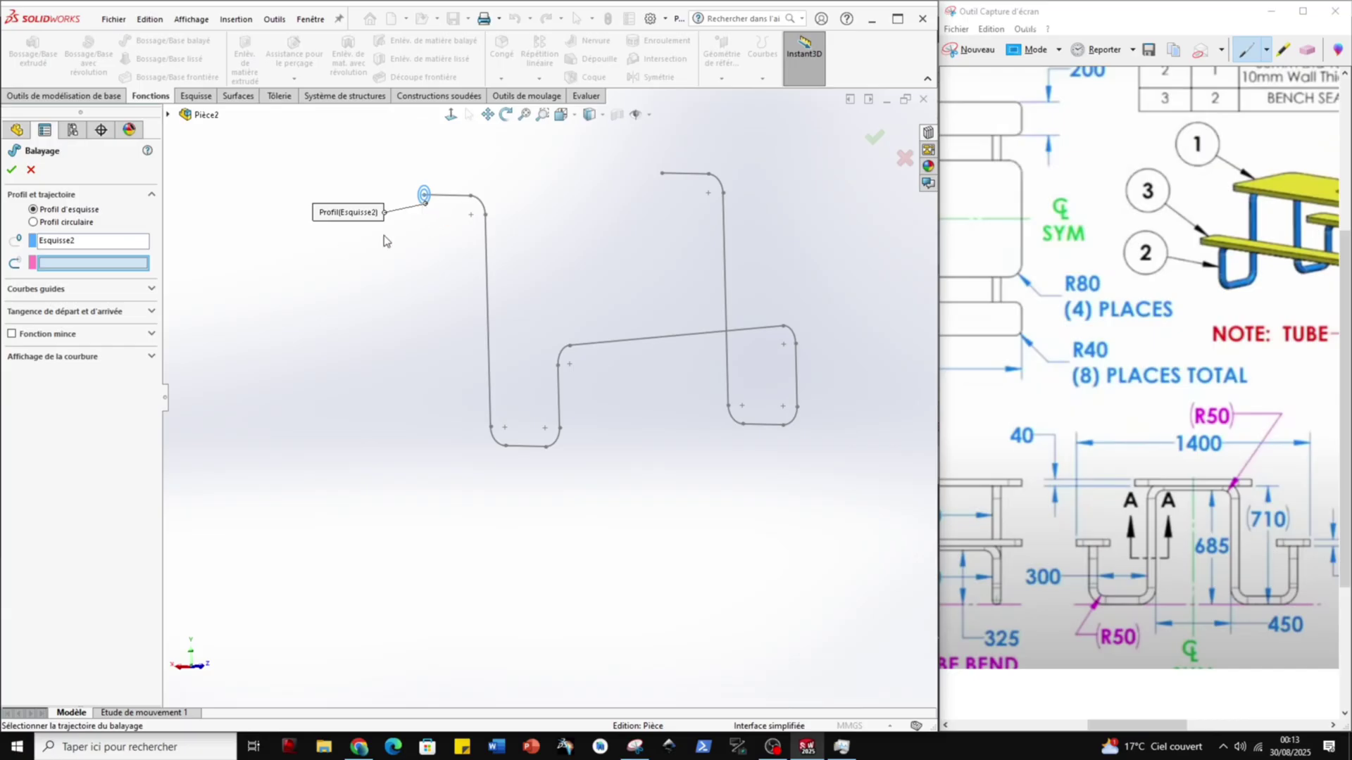
pyautogui.click(462, 197)
pyautogui.press('Return')
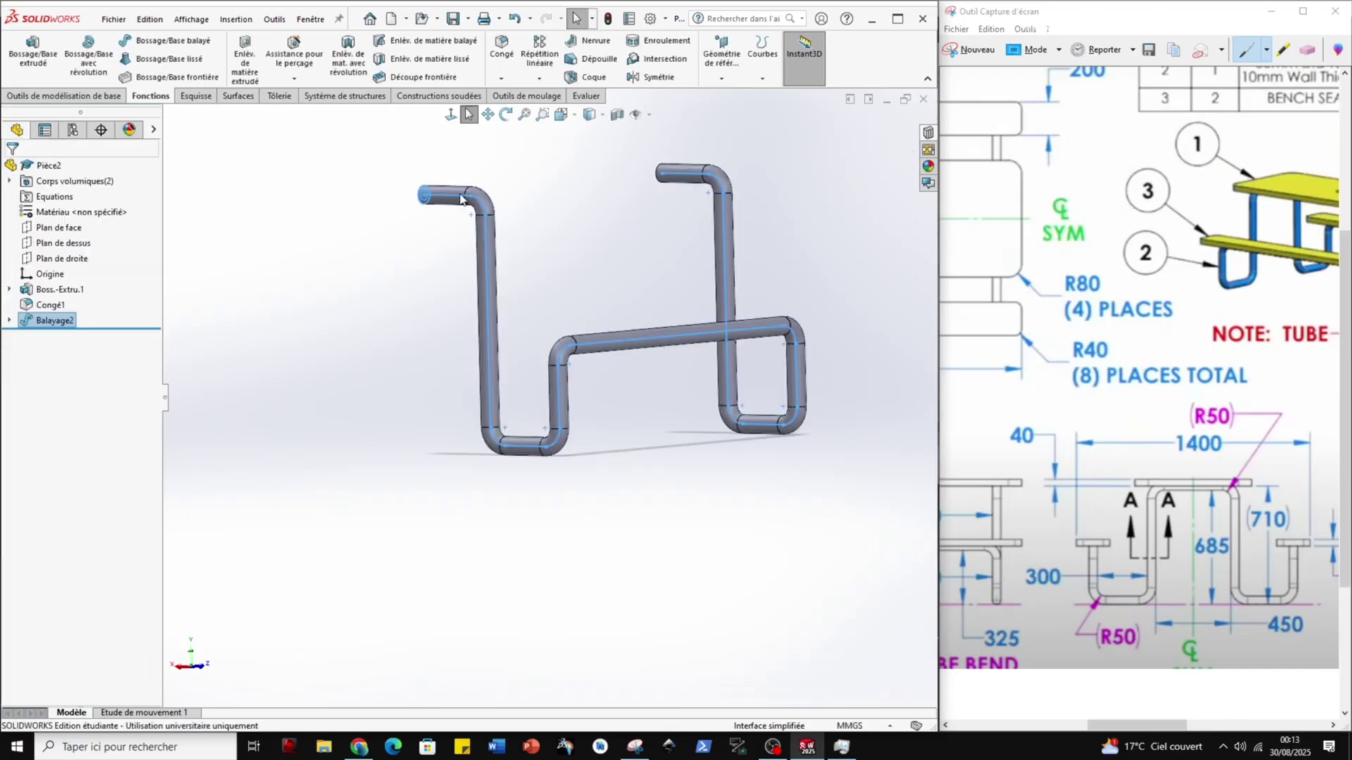
pyautogui.click(698, 242)
pyautogui.moveTo(530, 290); pyautogui.dragTo(611, 374, button='middle')
pyautogui.click(652, 78)
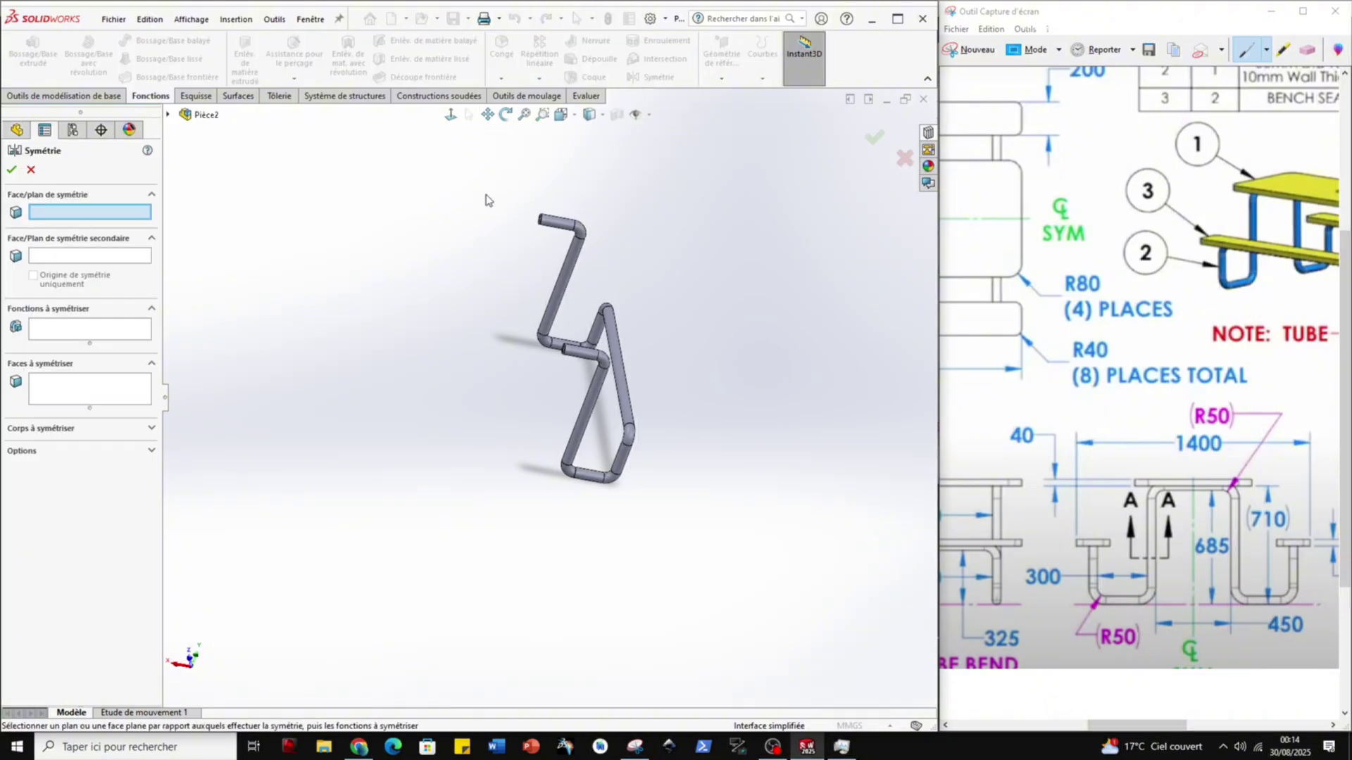
pyautogui.click(168, 115)
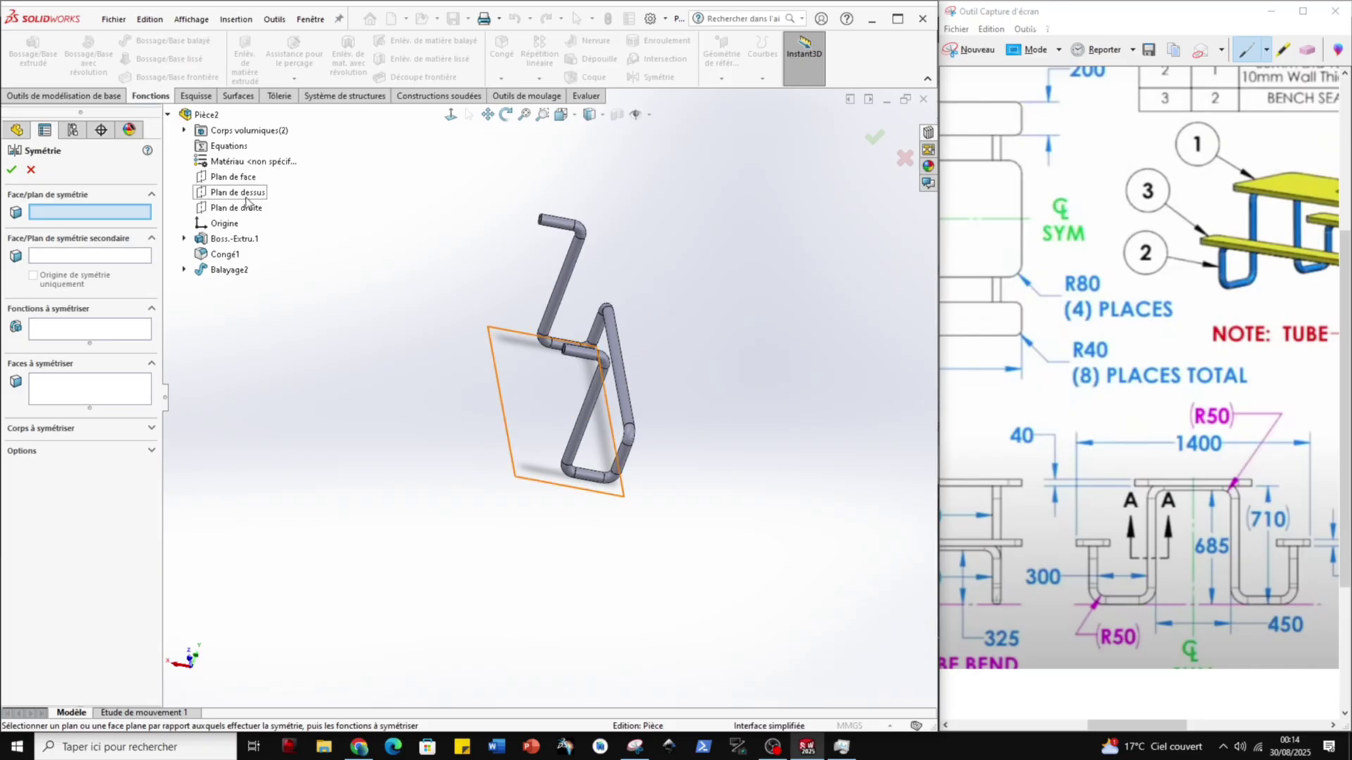
pyautogui.click(903, 158)
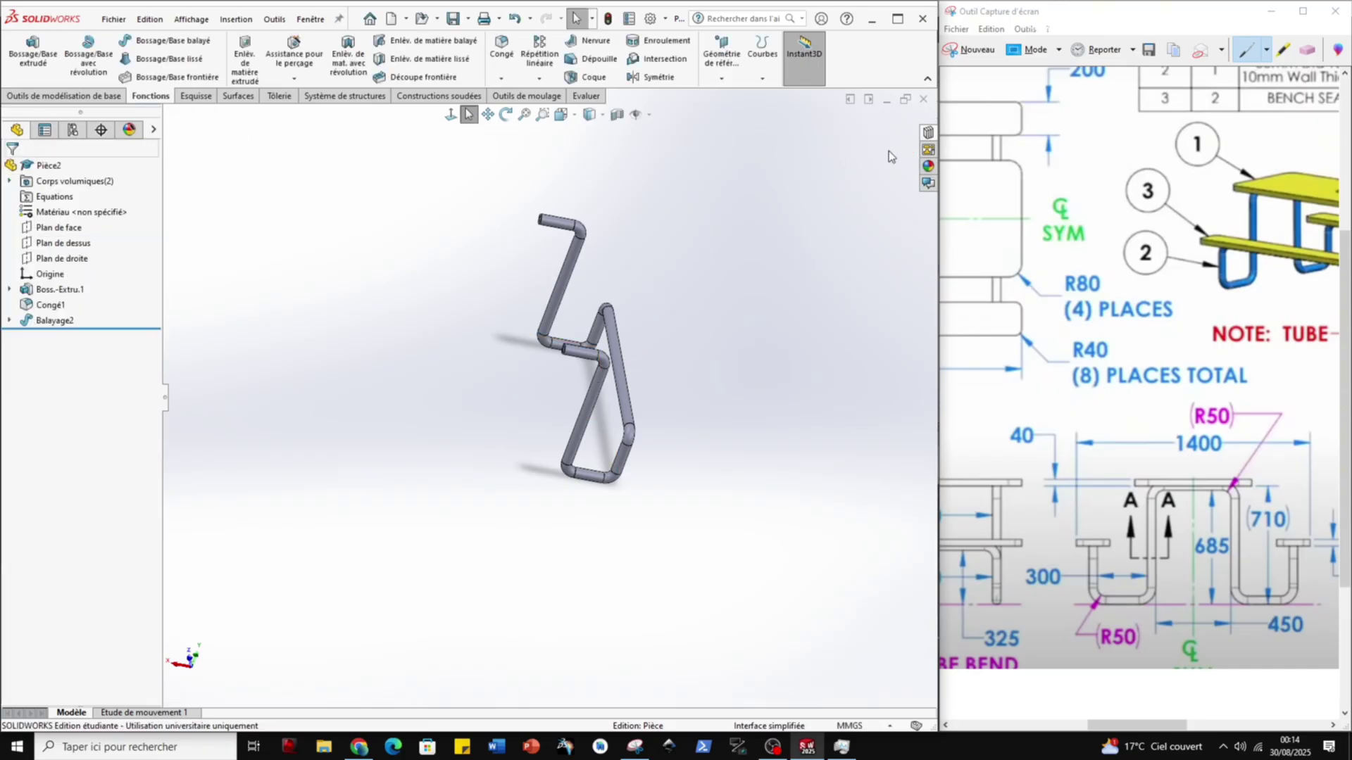
pyautogui.click(750, 83)
pyautogui.click(726, 80)
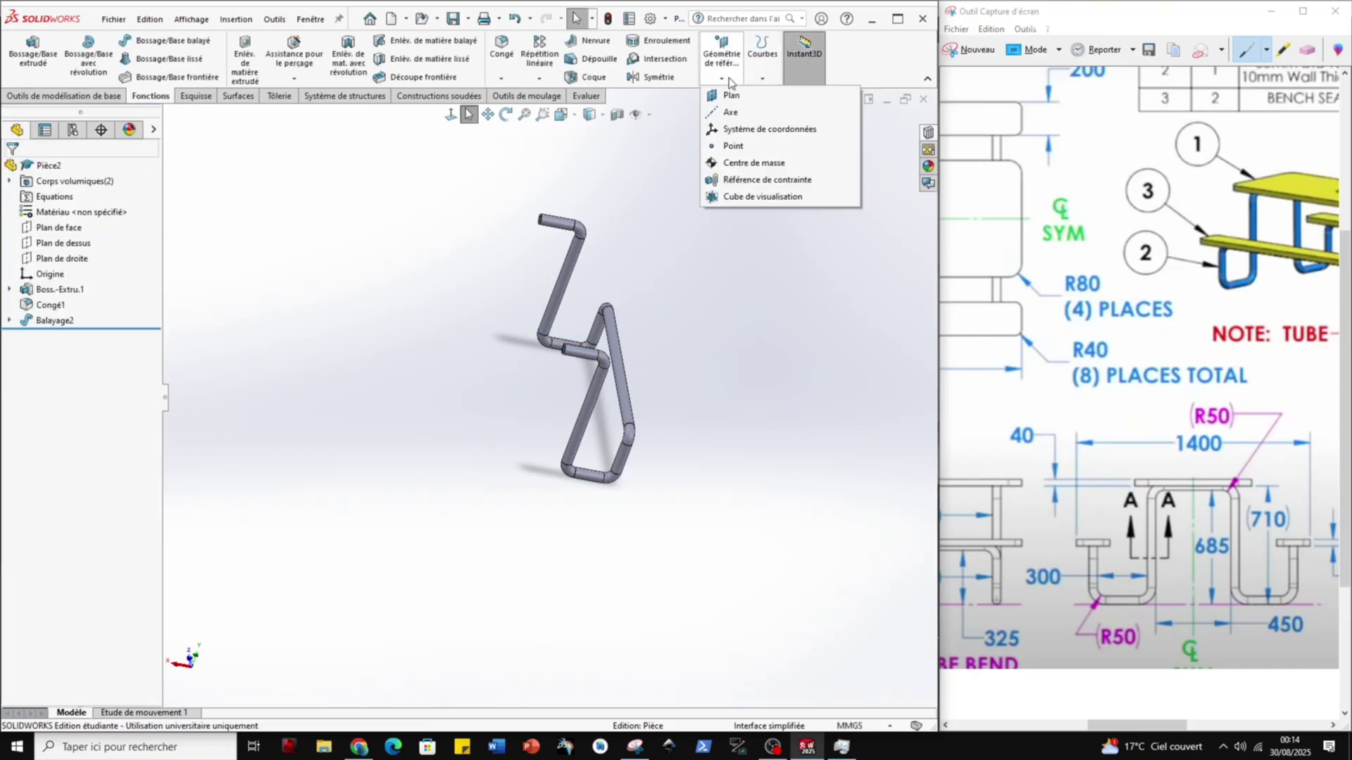
pyautogui.click(729, 82)
pyautogui.click(723, 79)
pyautogui.click(732, 98)
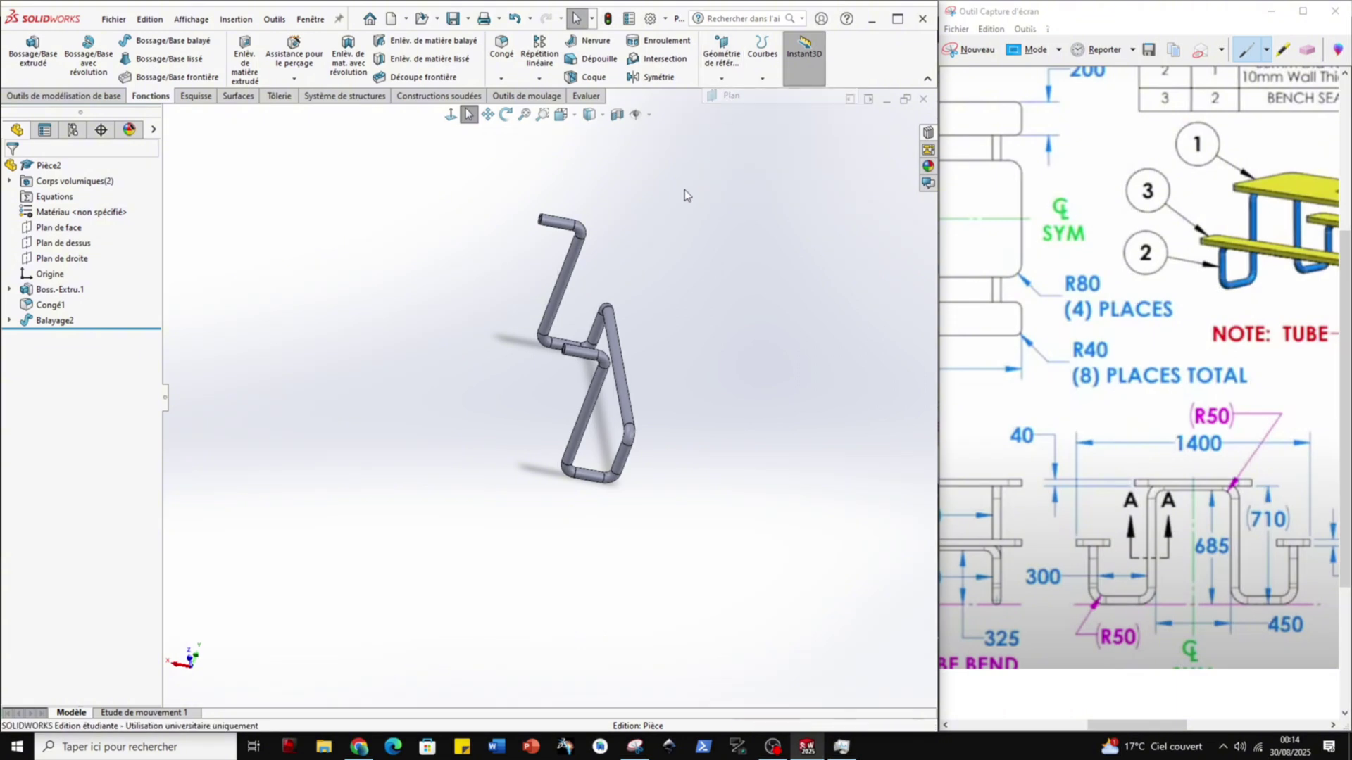
pyautogui.scroll(-10, 576, 371)
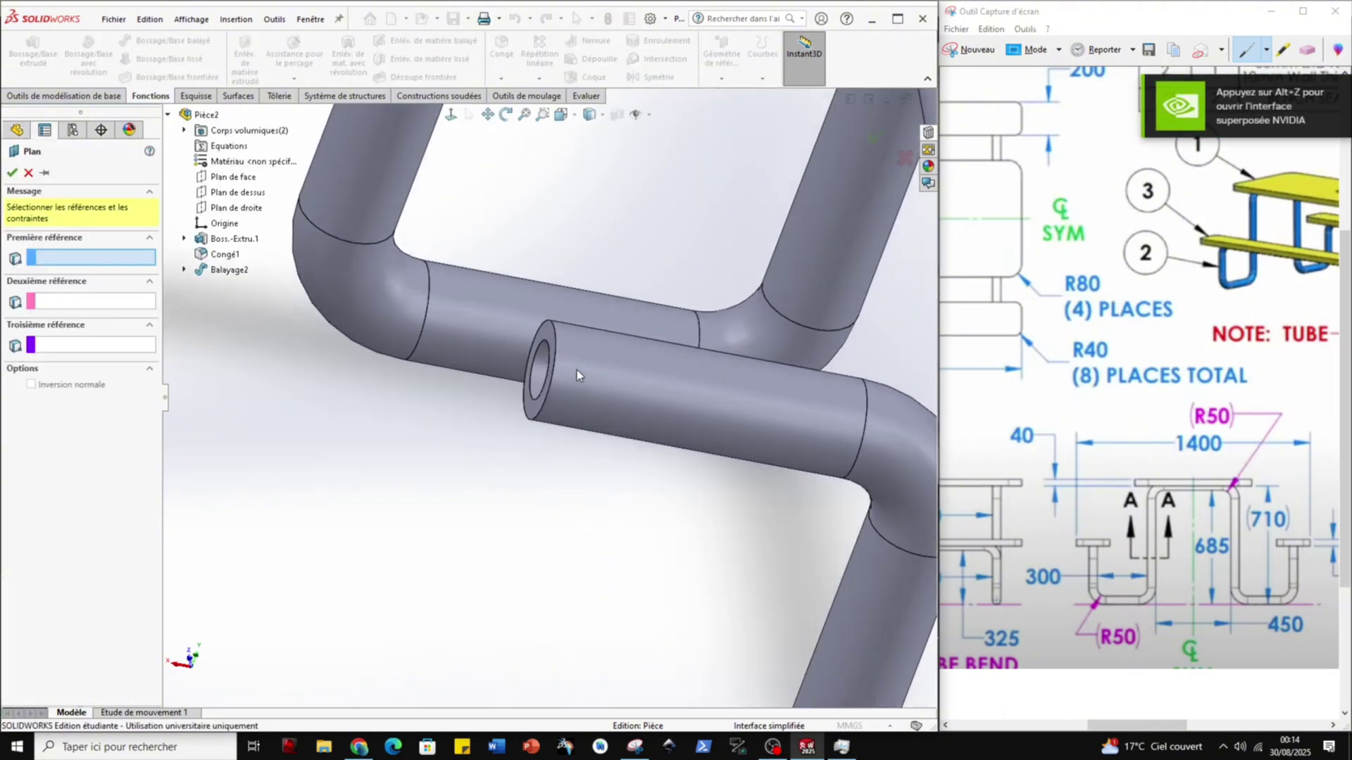
pyautogui.click(550, 331)
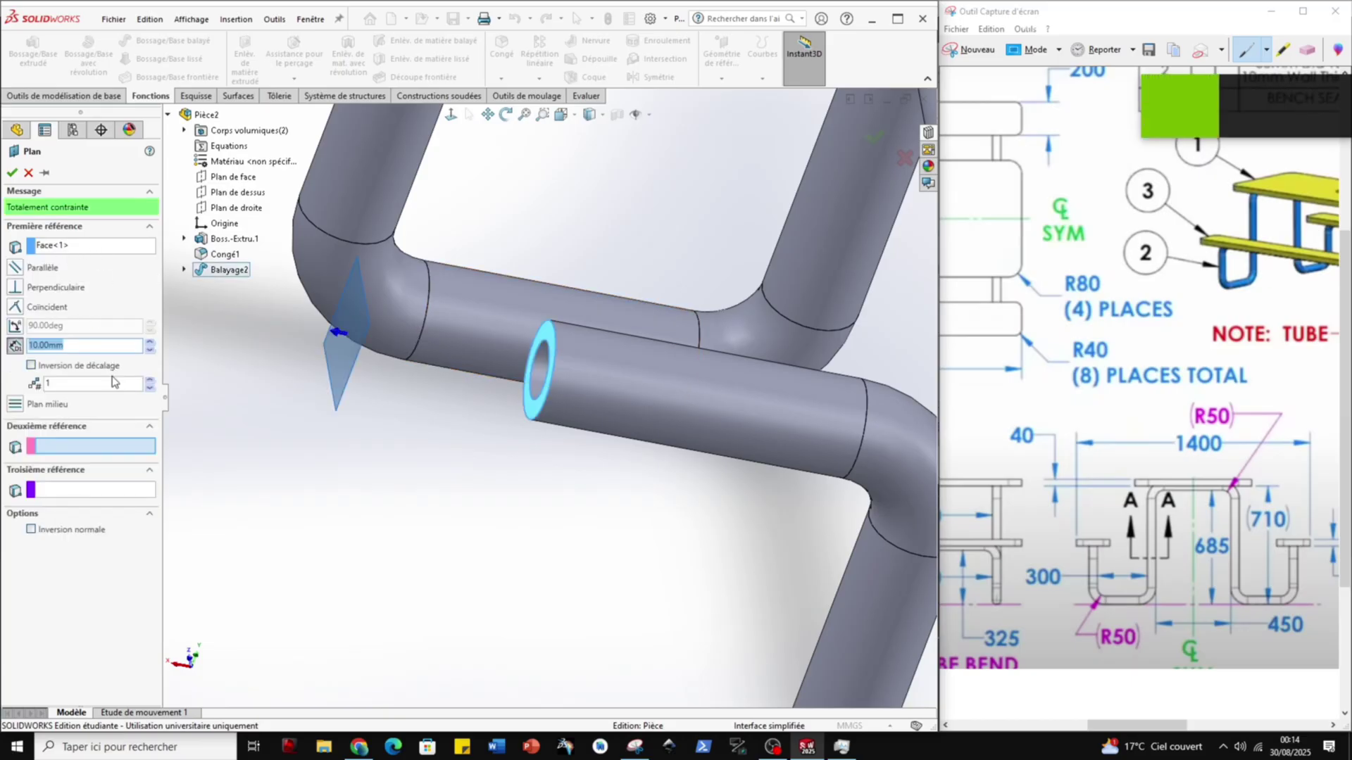
pyautogui.click(15, 306)
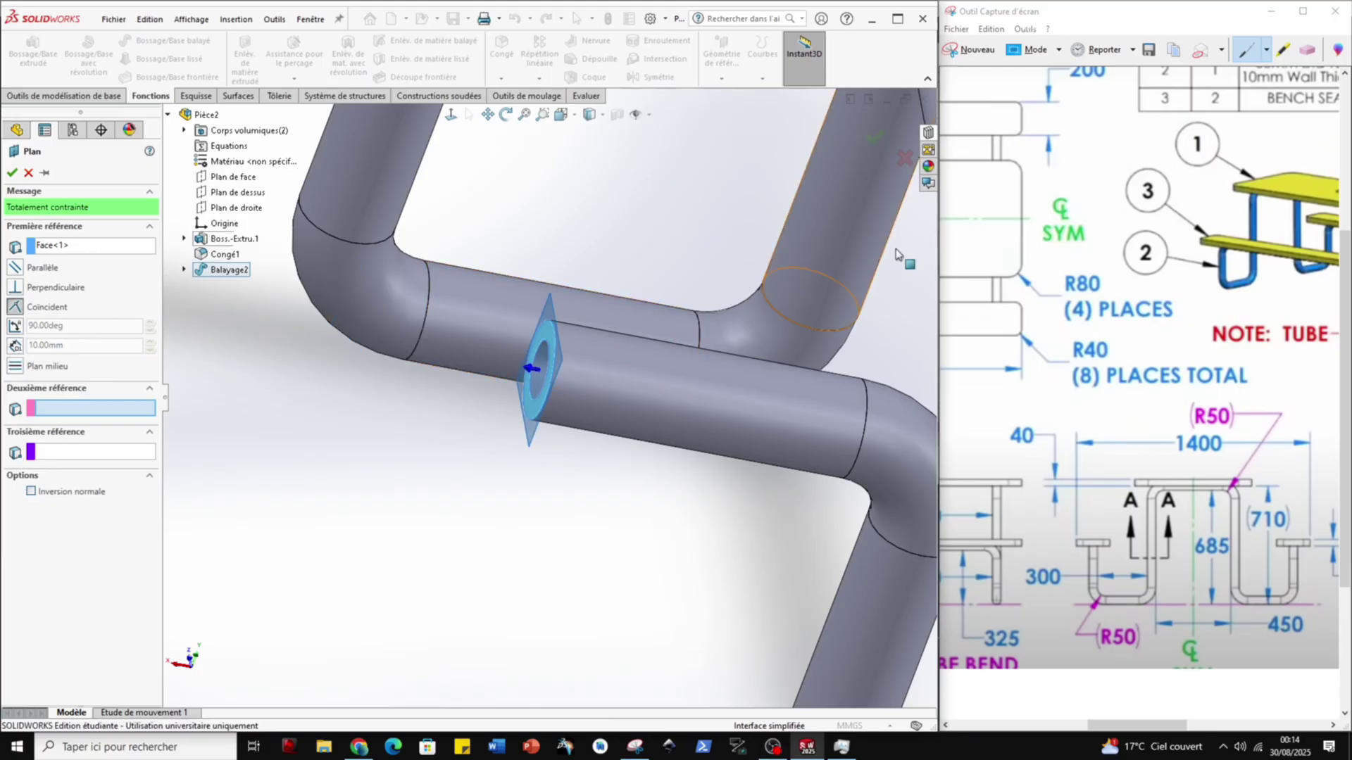
pyautogui.click(904, 156)
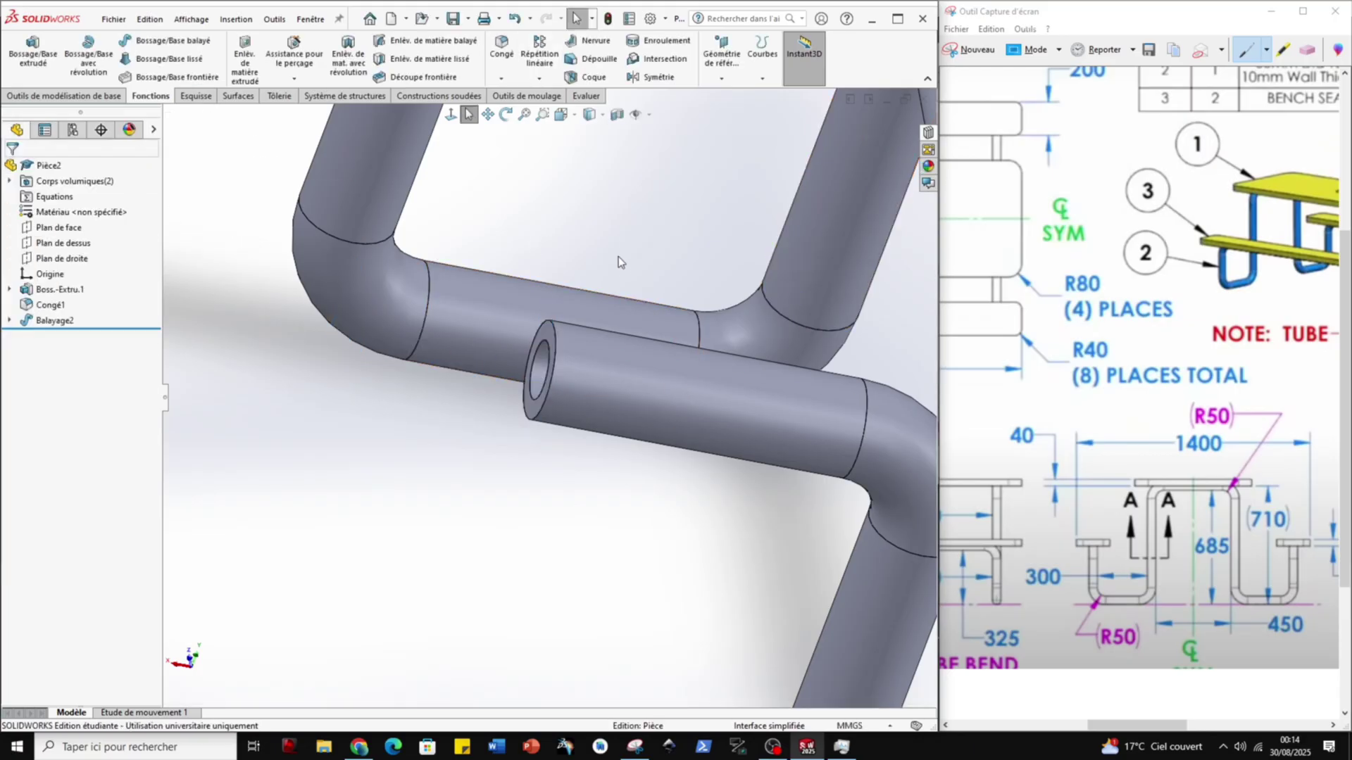
# Try to mirror the swept tube as a feature, using its ring-shaped end face as the mirror plane.
pyautogui.press('f')
pyautogui.click(655, 76)
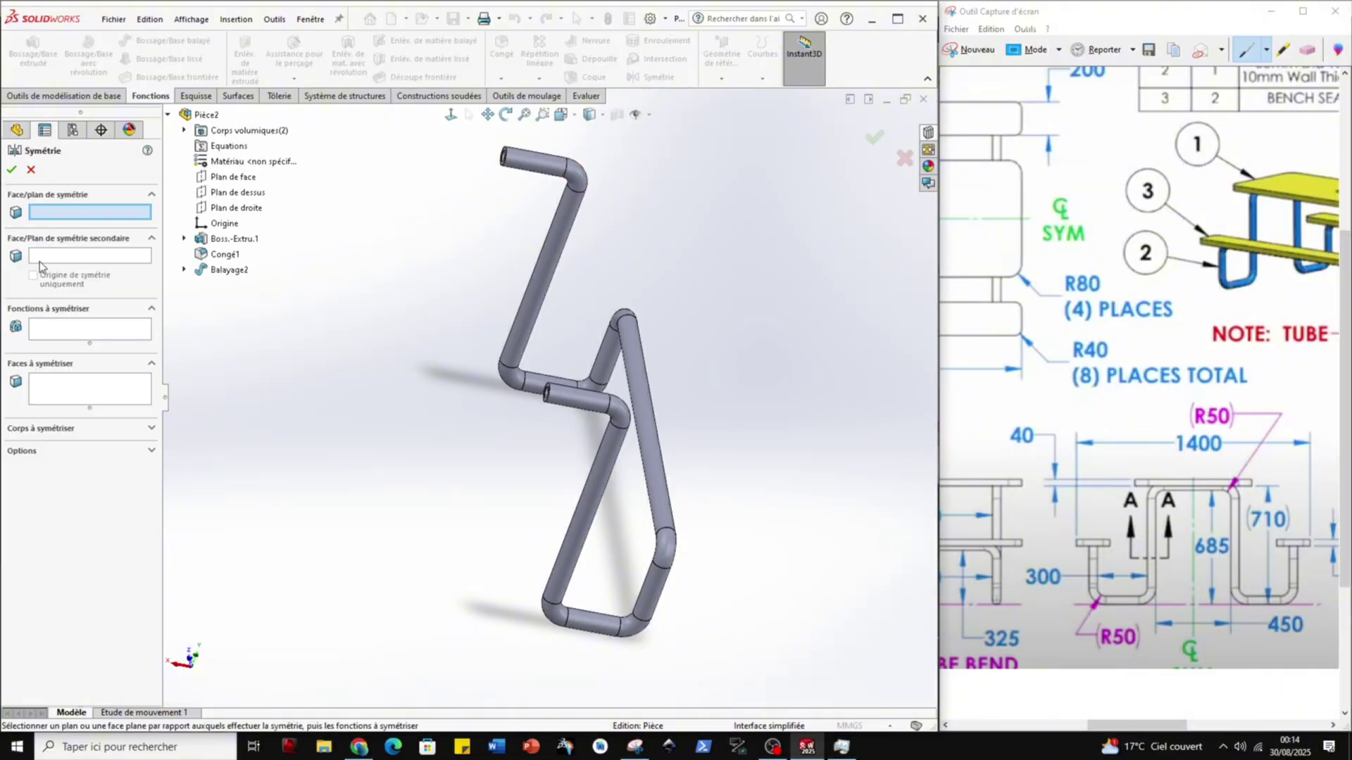
pyautogui.scroll(-10, 586, 434)
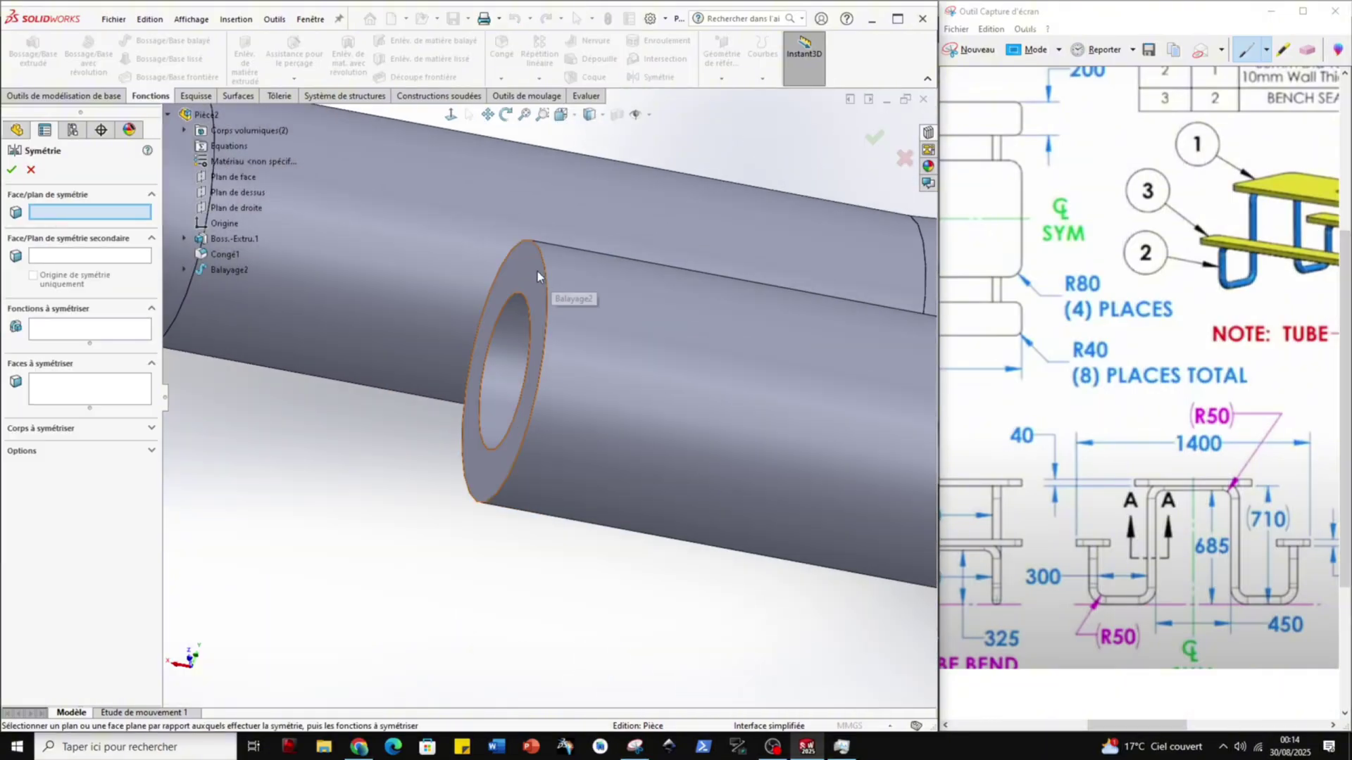
pyautogui.click(518, 272)
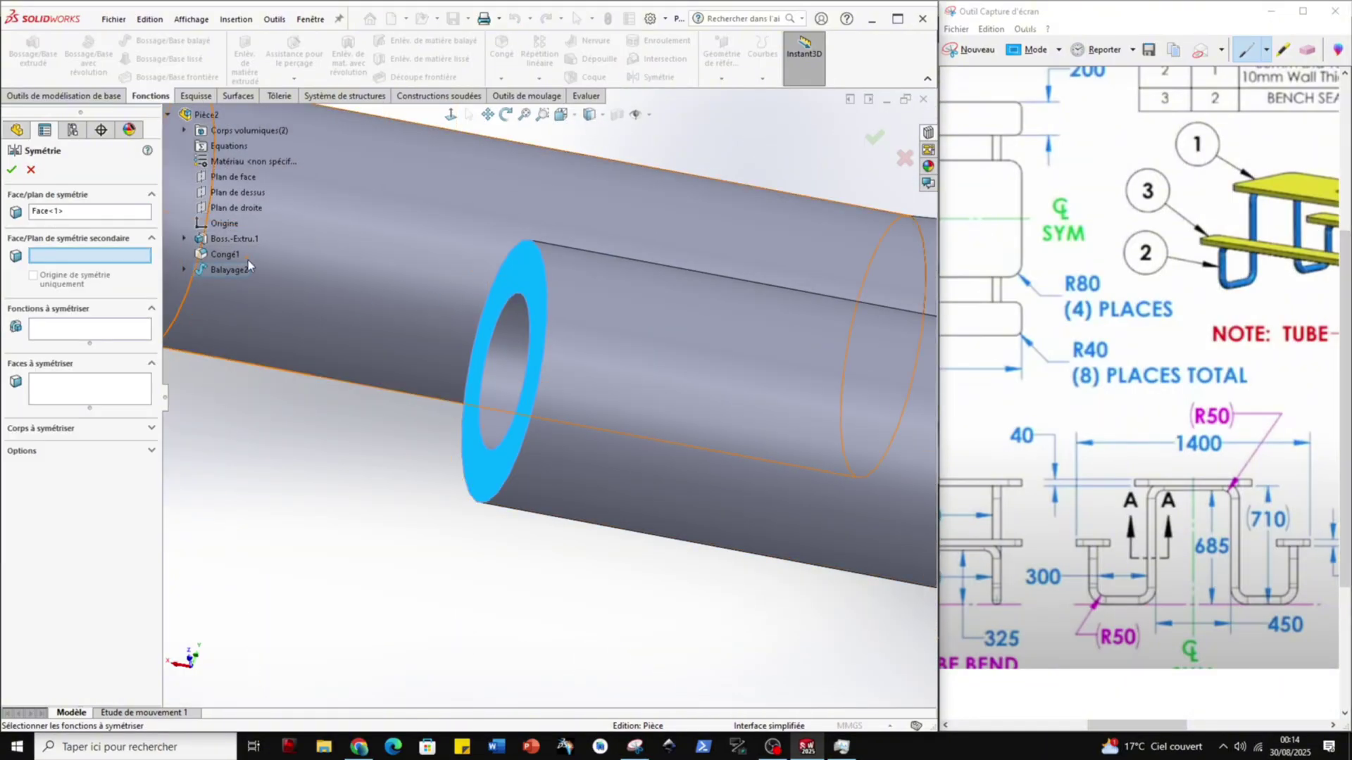
pyautogui.click(231, 271)
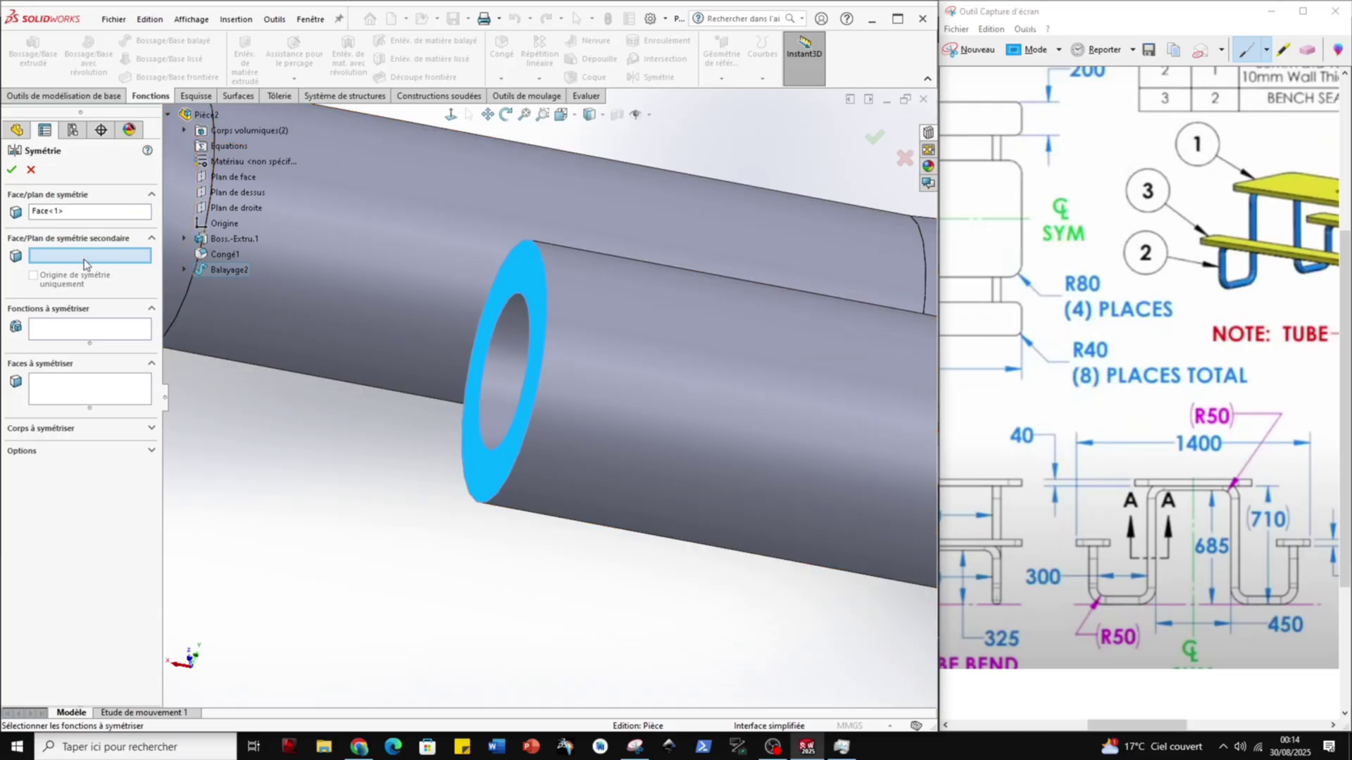
pyautogui.click(91, 328)
pyautogui.click(231, 270)
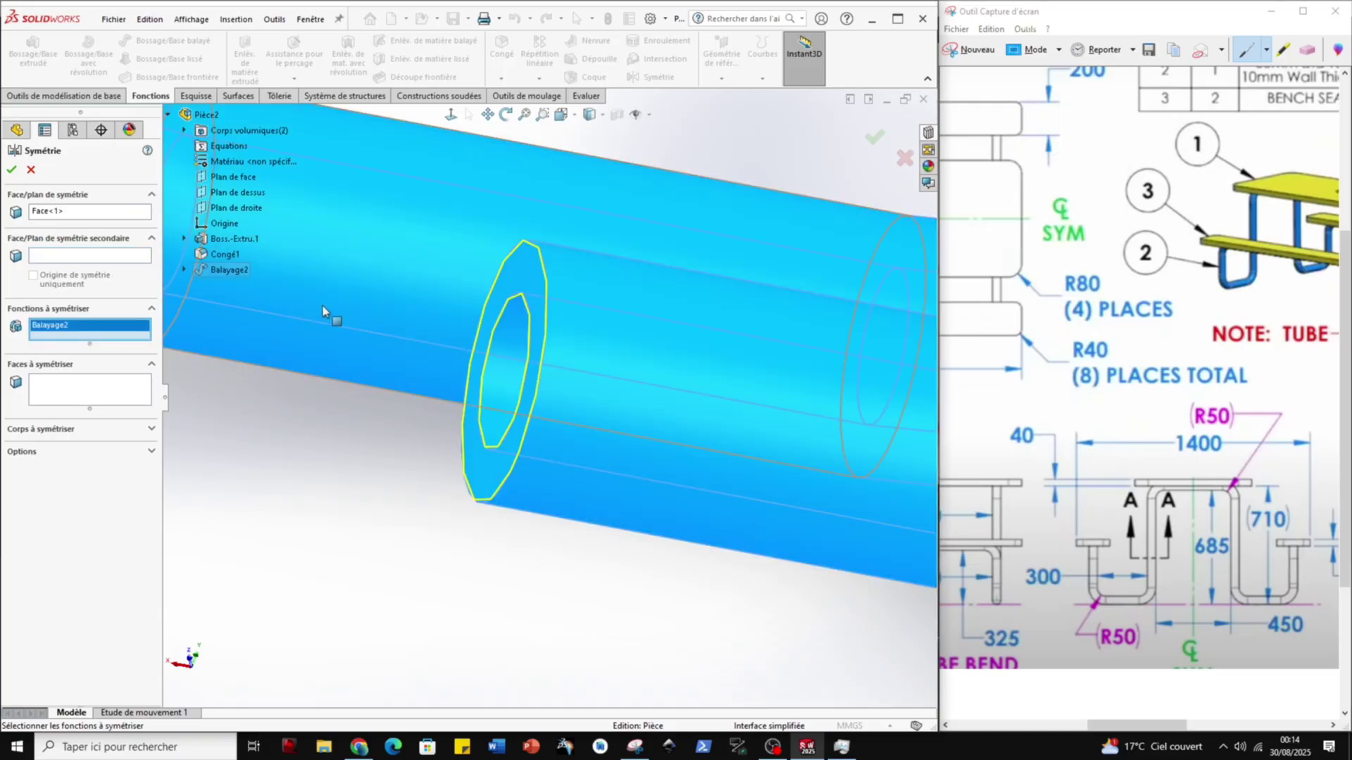
pyautogui.scroll(-3, 426, 347)
pyautogui.scroll(10, 513, 424)
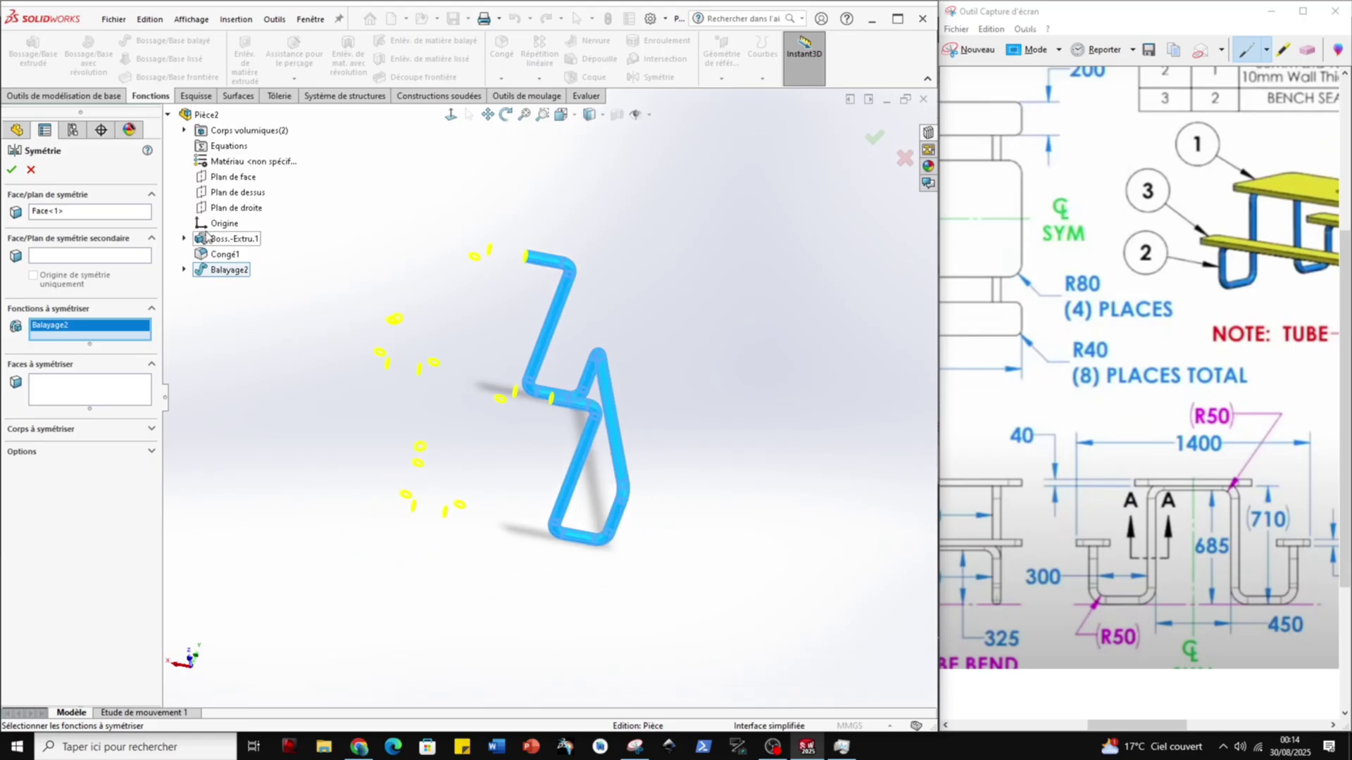
pyautogui.click(12, 170)
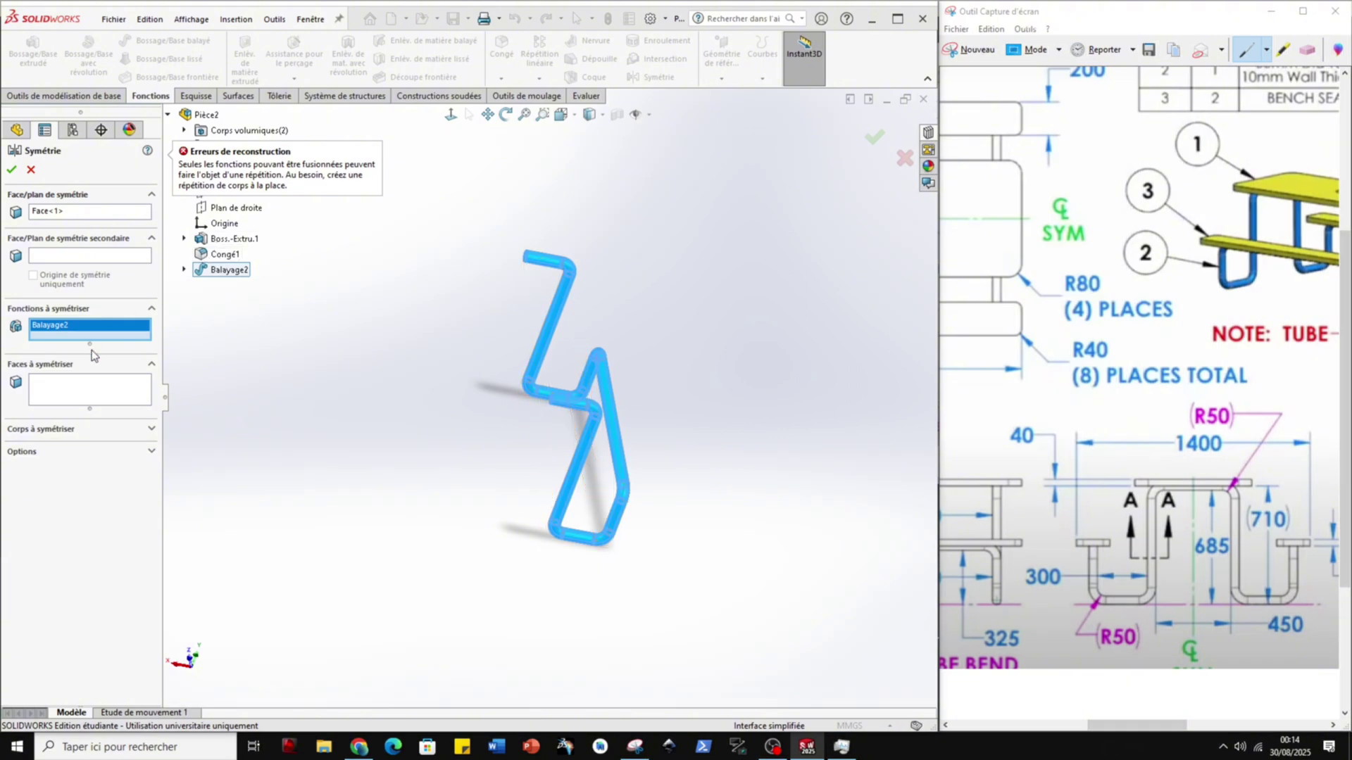
pyautogui.click(32, 170)
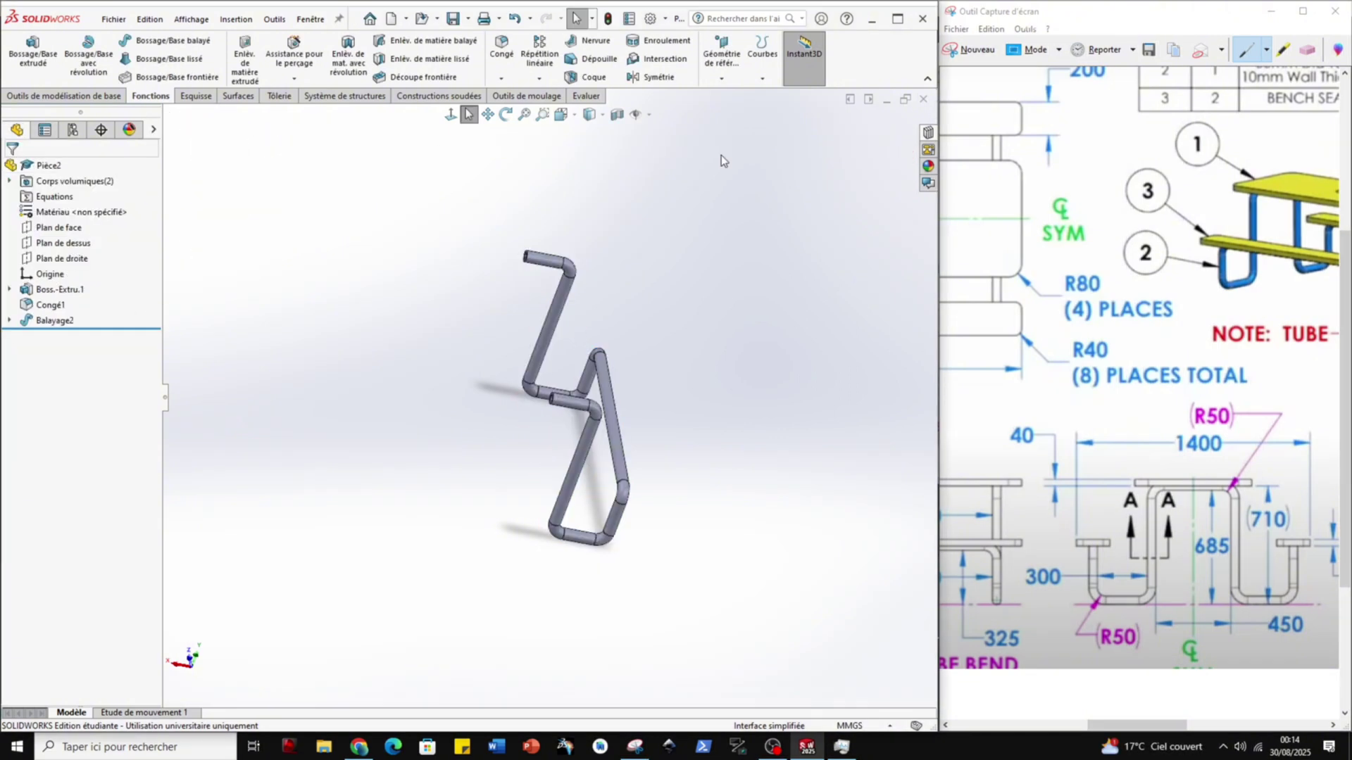
# Create a reference plane coincident with the ring-shaped end face of the swept tube.
pyautogui.scroll(3, 551, 309)
pyautogui.scroll(3, 551, 314)
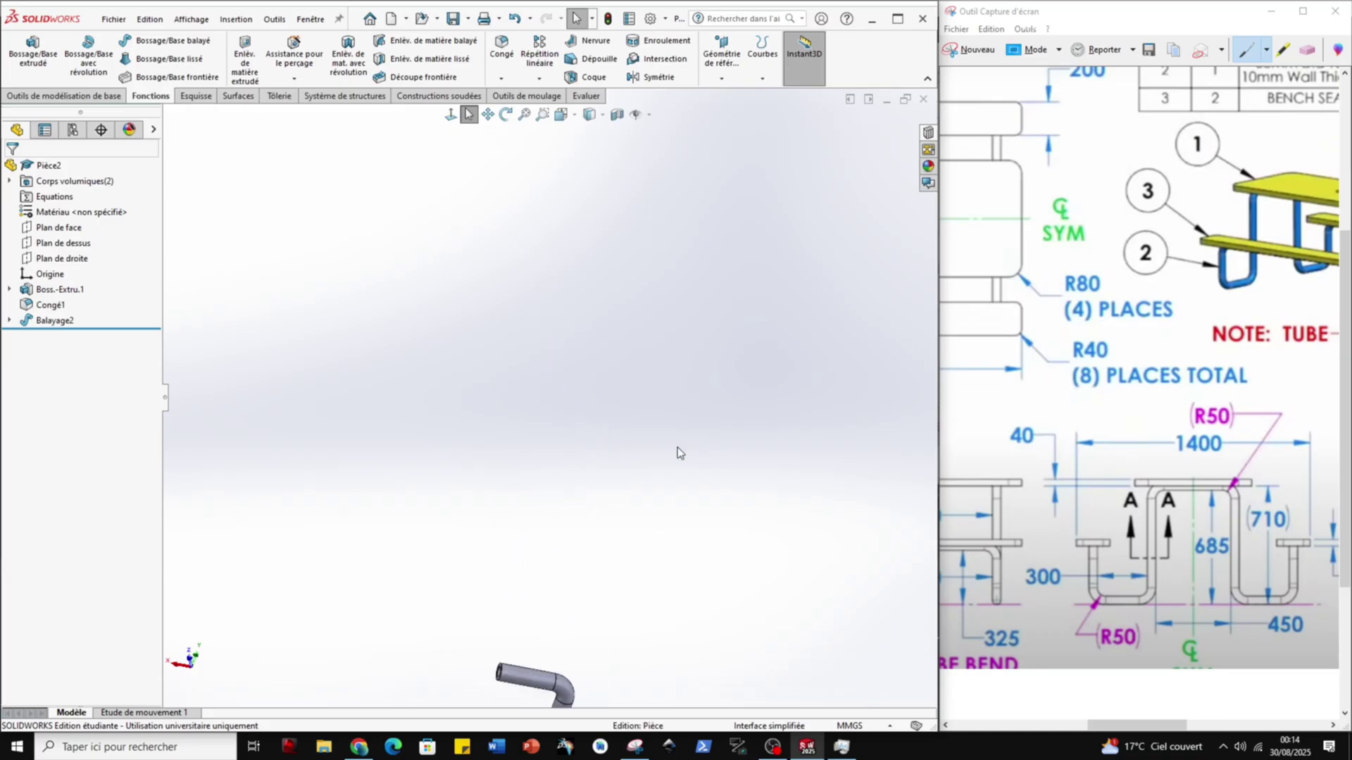
pyautogui.moveTo(631, 562); pyautogui.dragTo(572, 619, button='middle')
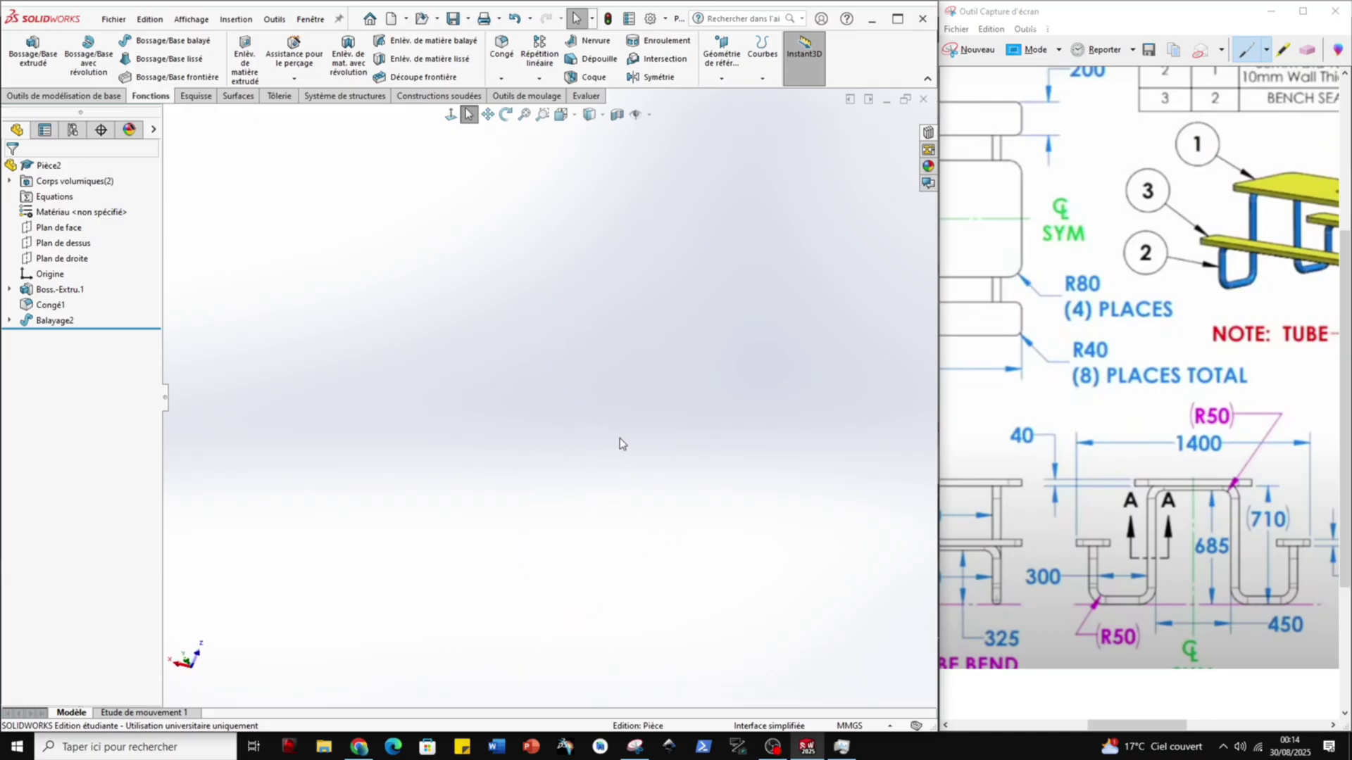
pyautogui.click(487, 114)
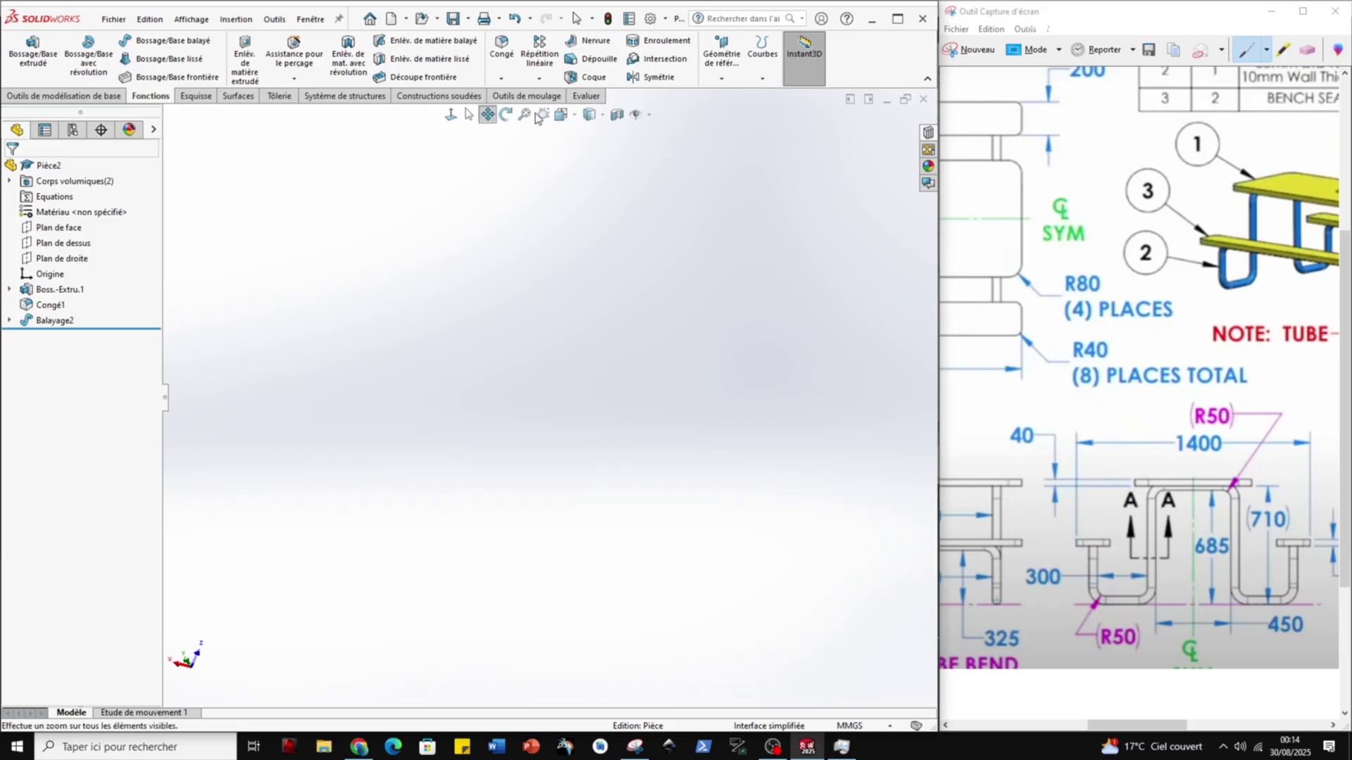
pyautogui.click(525, 114)
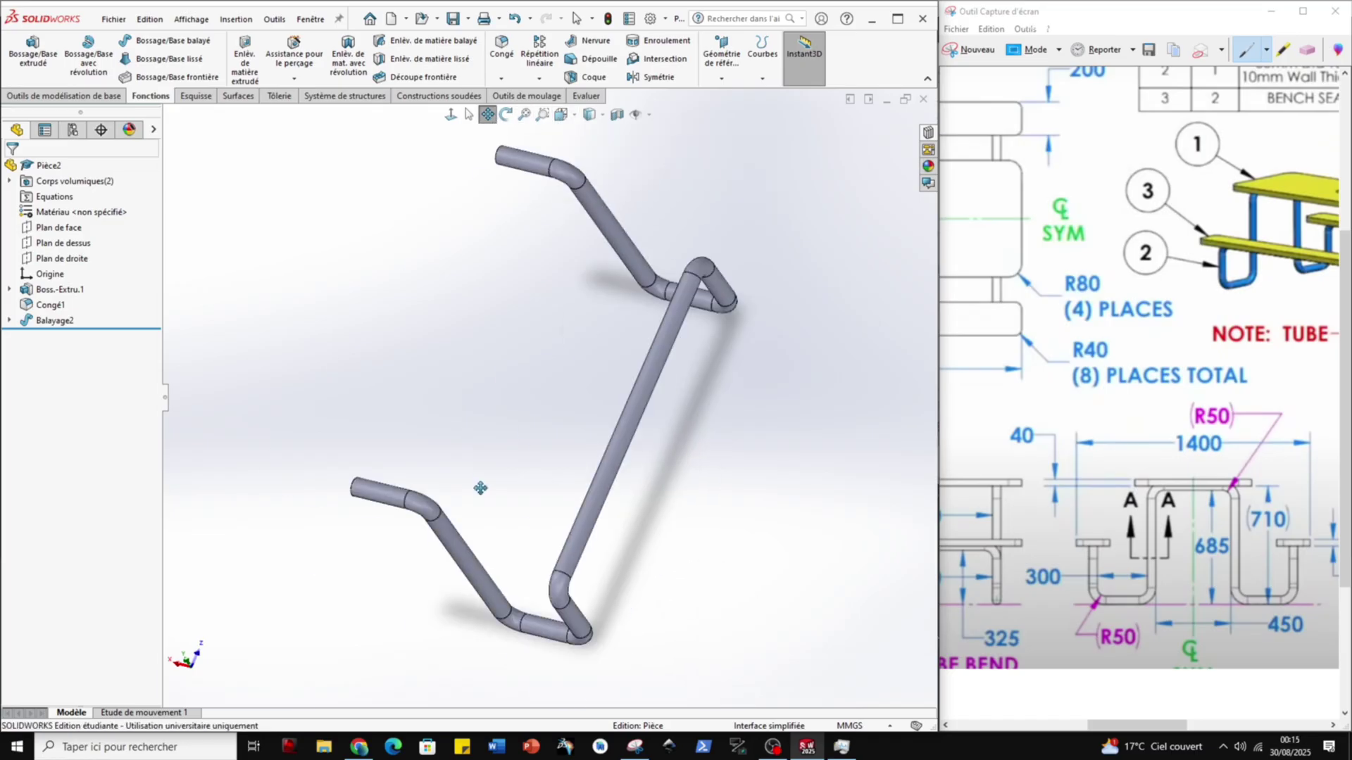
pyautogui.moveTo(480, 488); pyautogui.dragTo(517, 451)
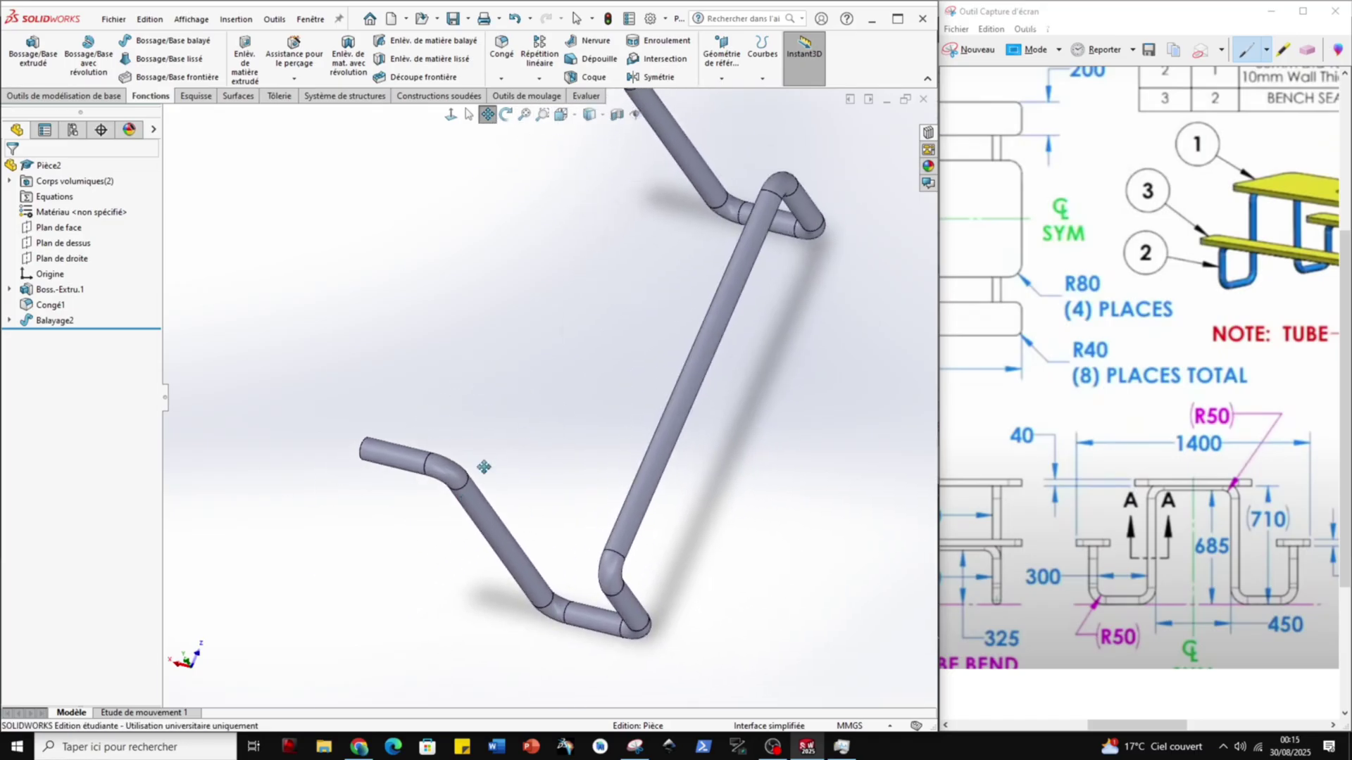
pyautogui.click(487, 114)
pyautogui.moveTo(492, 166); pyautogui.dragTo(679, 446, button='middle')
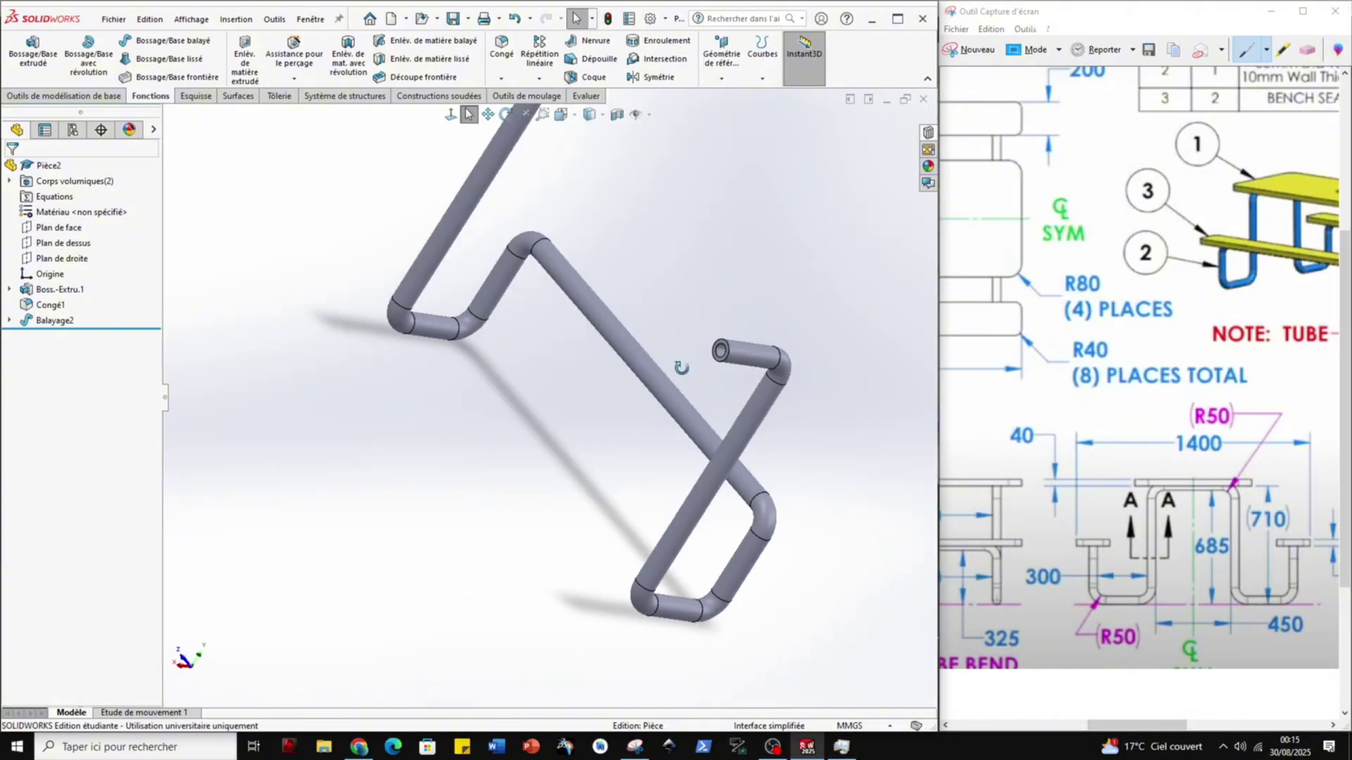
pyautogui.click(721, 78)
pyautogui.click(725, 95)
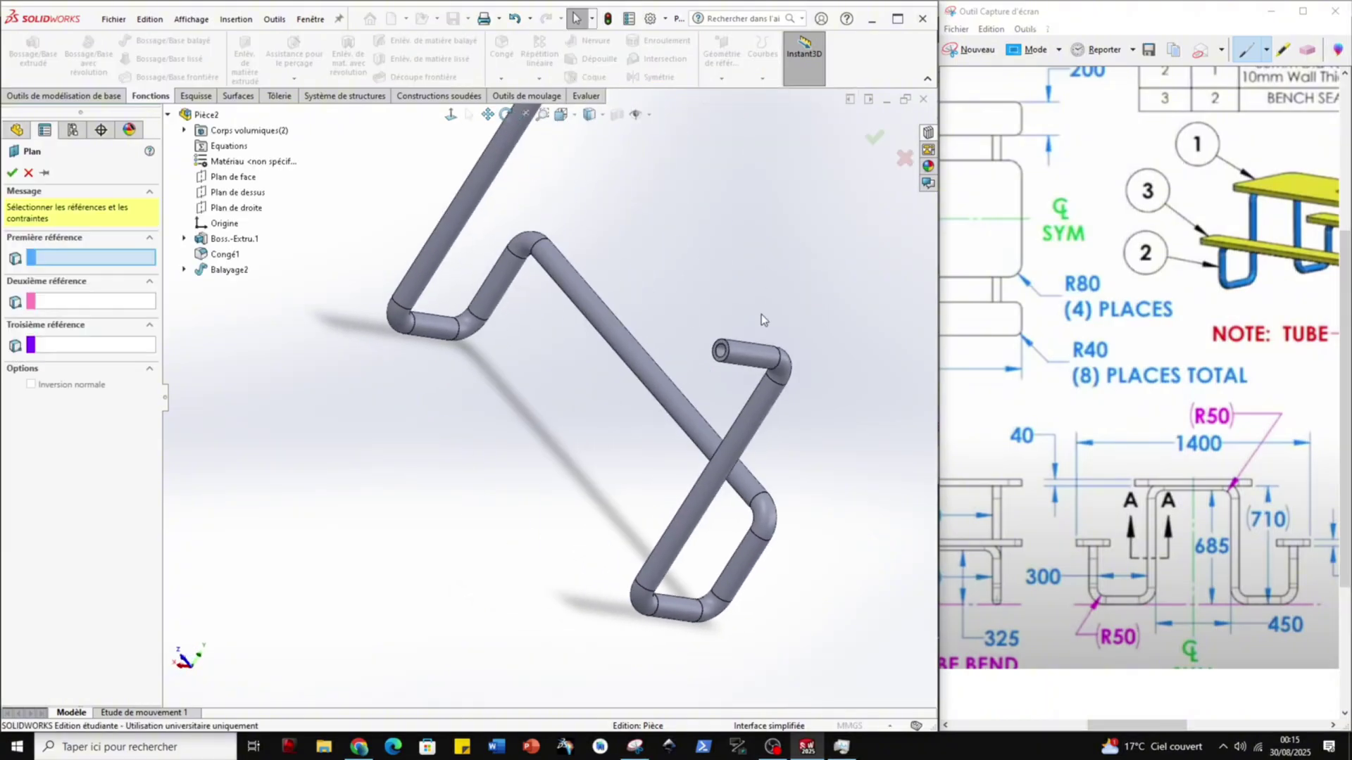
pyautogui.scroll(-3, 729, 356)
pyautogui.scroll(-4, 725, 361)
pyautogui.click(565, 329)
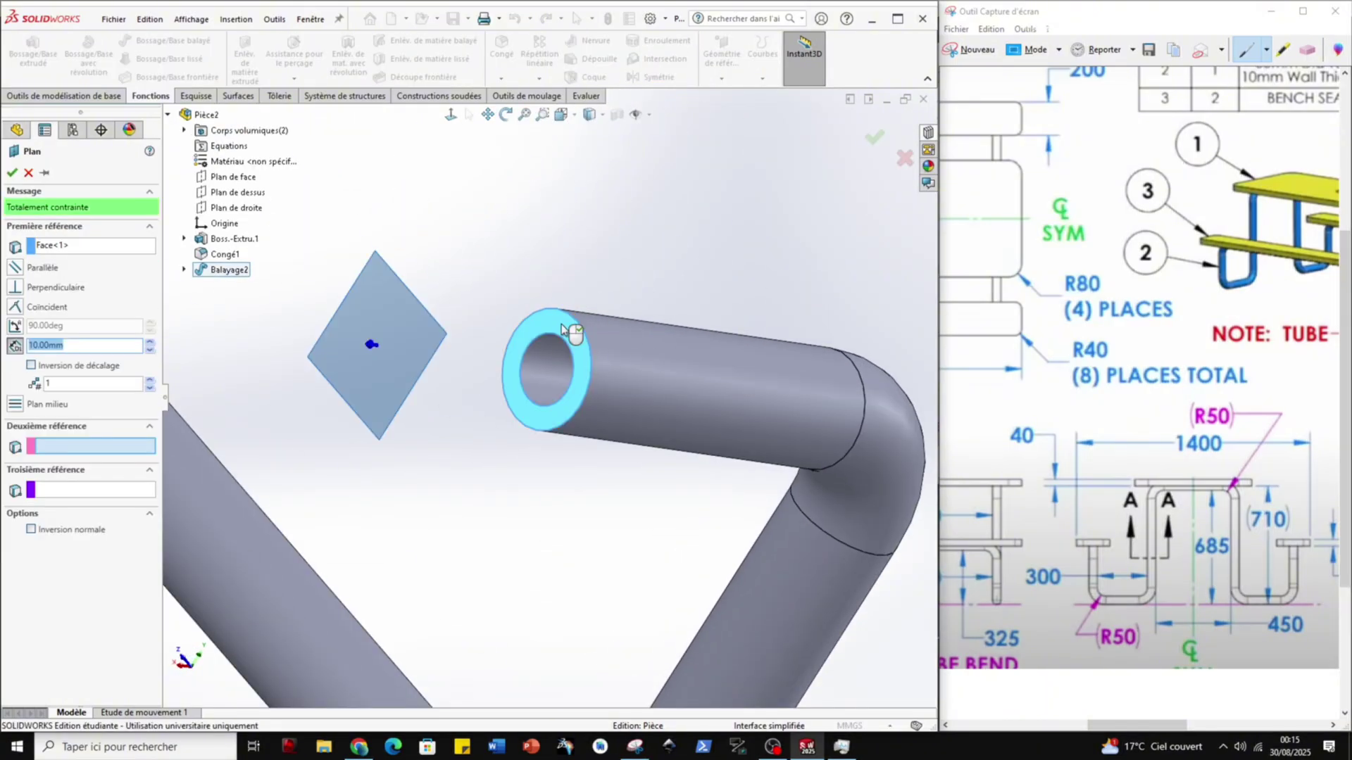
pyautogui.click(31, 308)
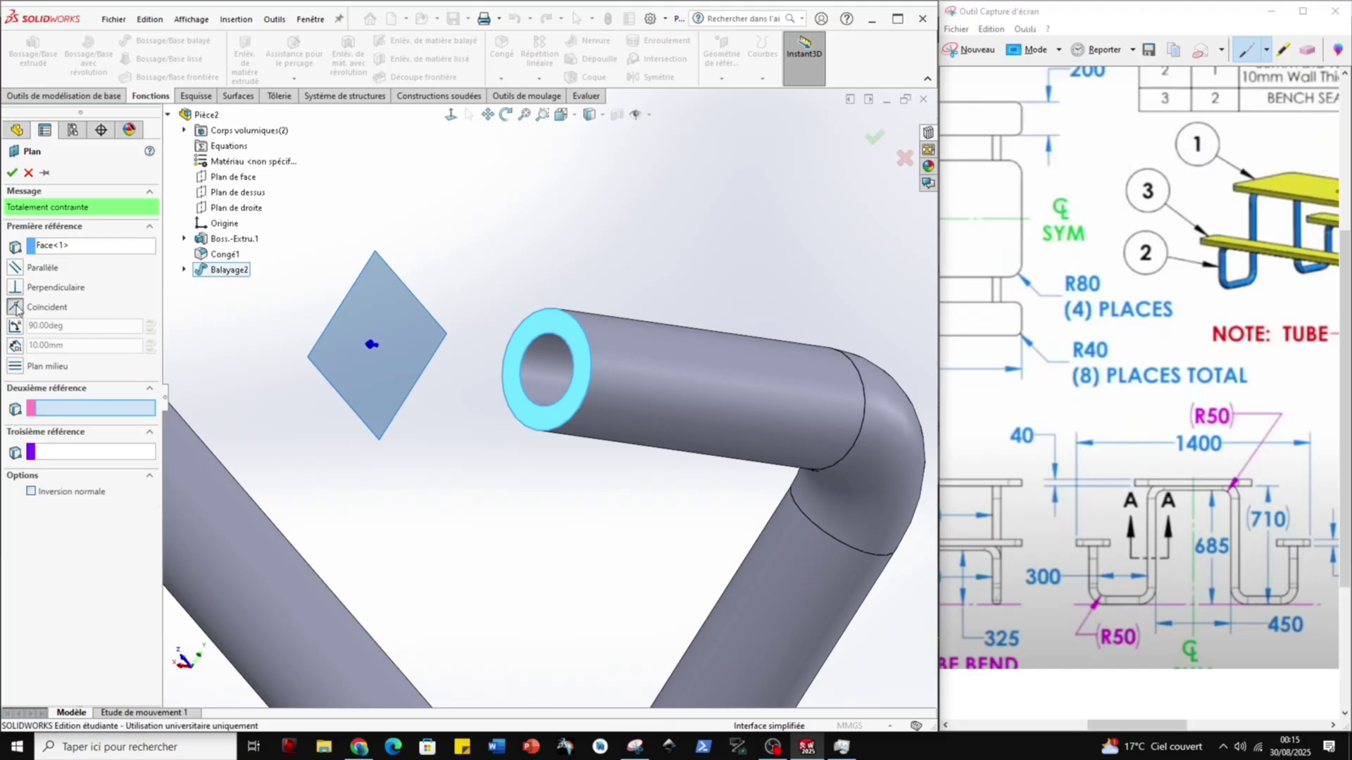
pyautogui.click(12, 172)
pyautogui.scroll(3, 507, 235)
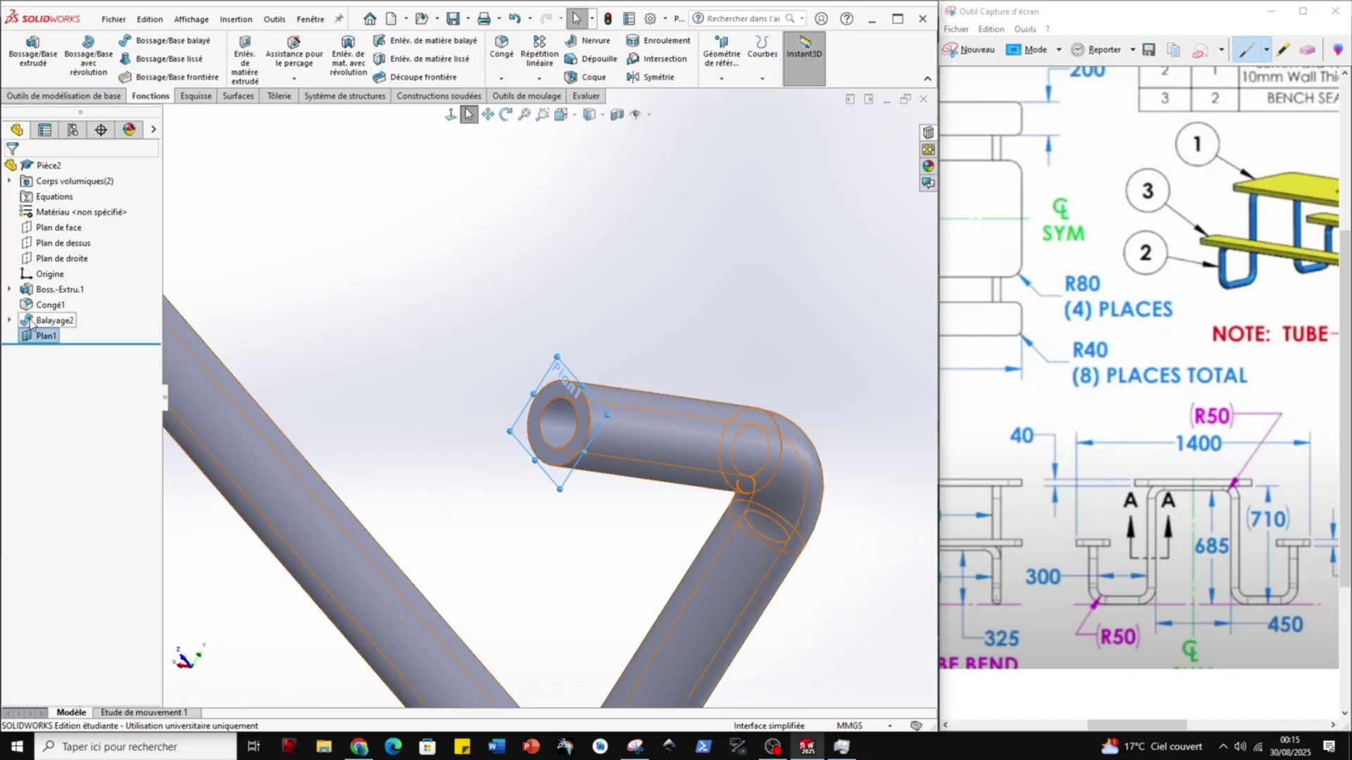
# Set up a mirror of the swept tube feature about the new reference plane on the tube's end face.
pyautogui.click(782, 443)
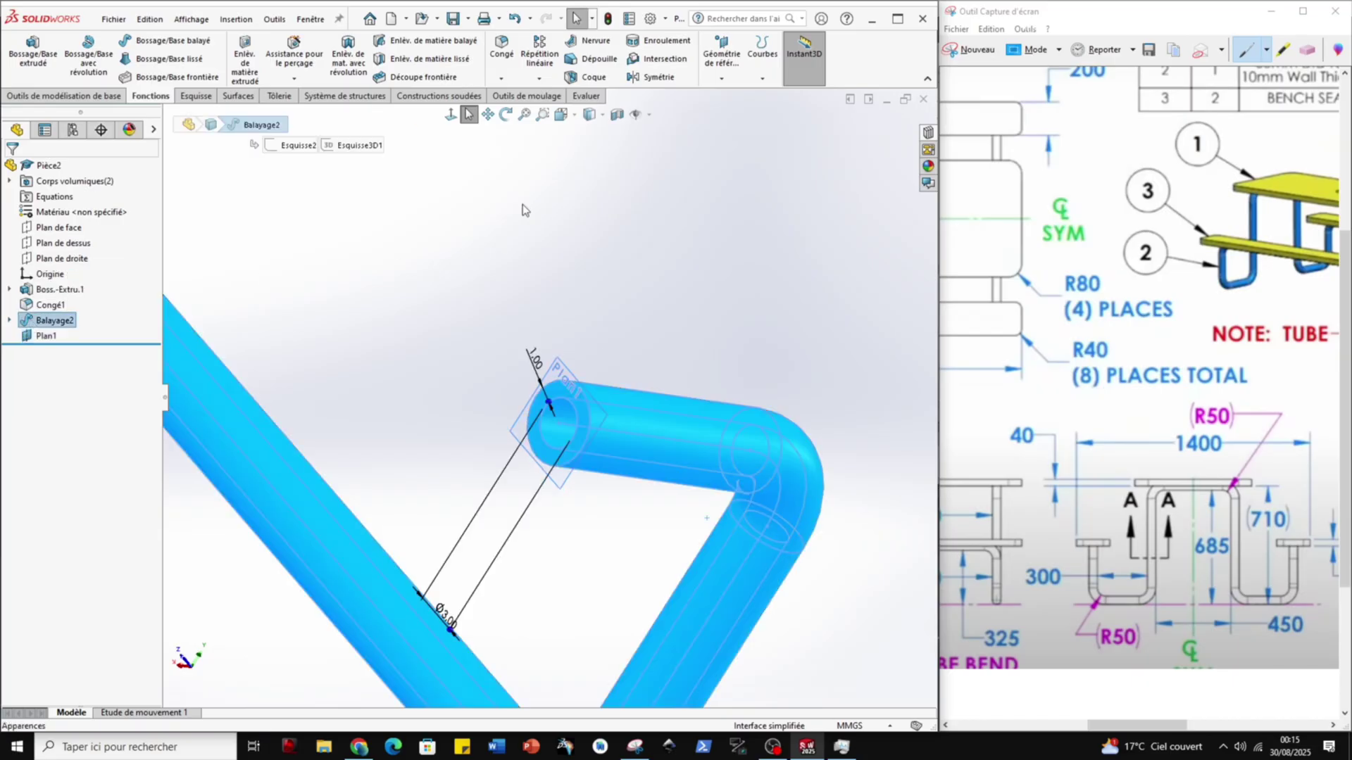
pyautogui.click(653, 76)
pyautogui.click(560, 376)
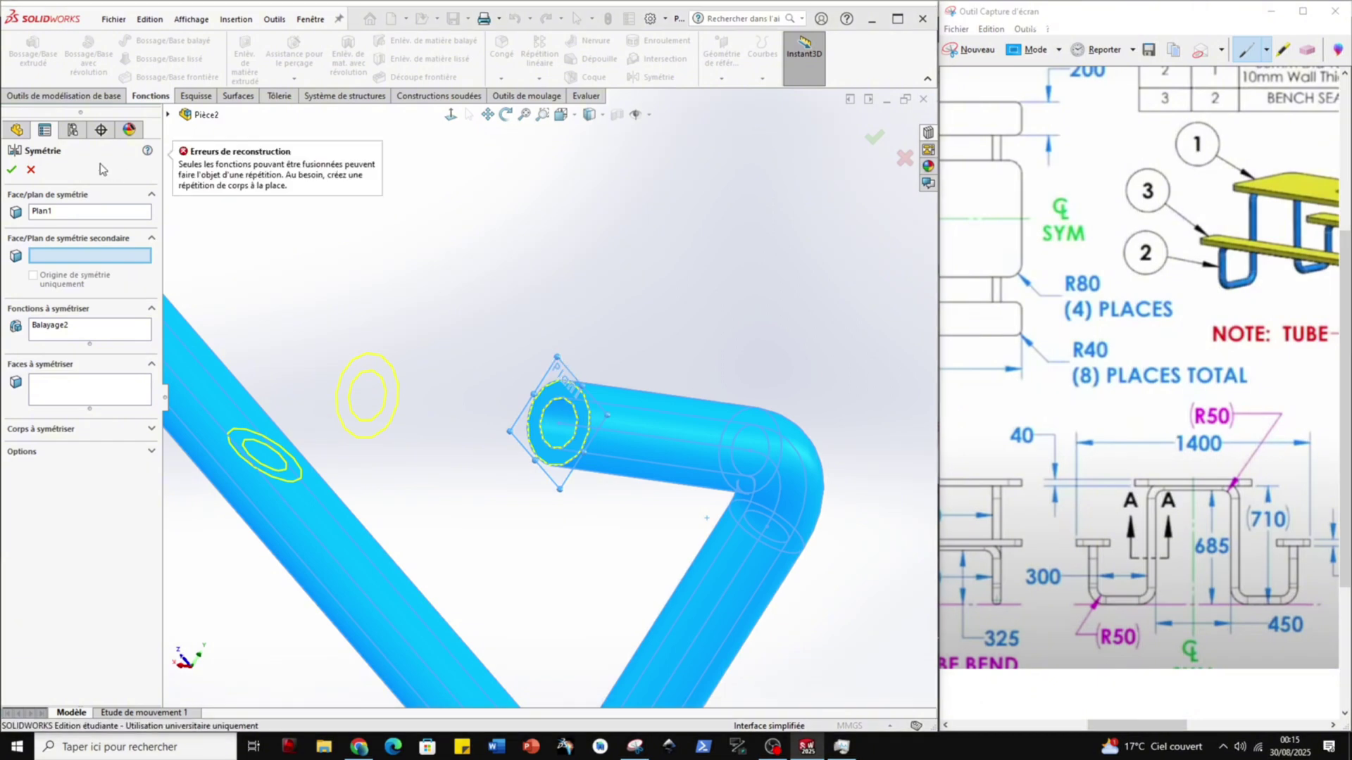
pyautogui.scroll(3, 442, 306)
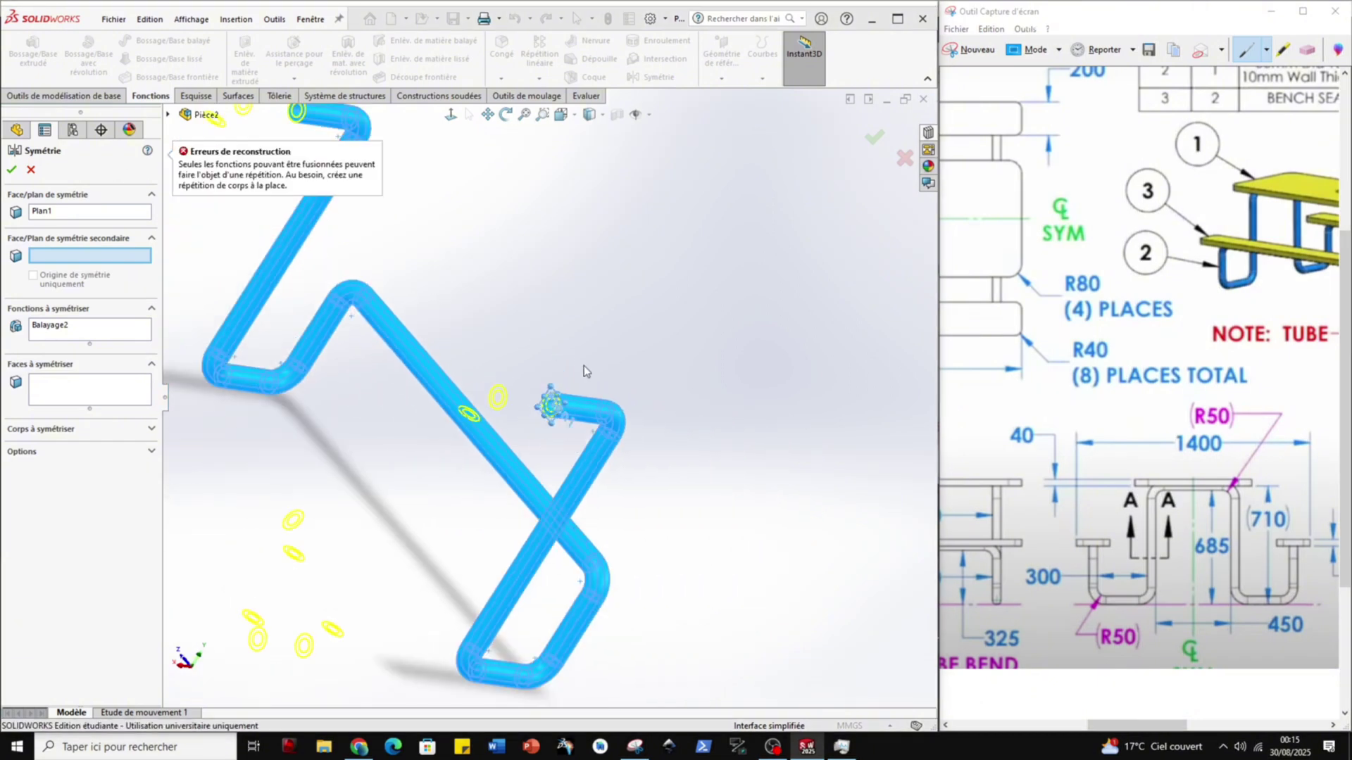
pyautogui.scroll(2, 588, 371)
pyautogui.moveTo(589, 371); pyautogui.dragTo(549, 293, button='middle')
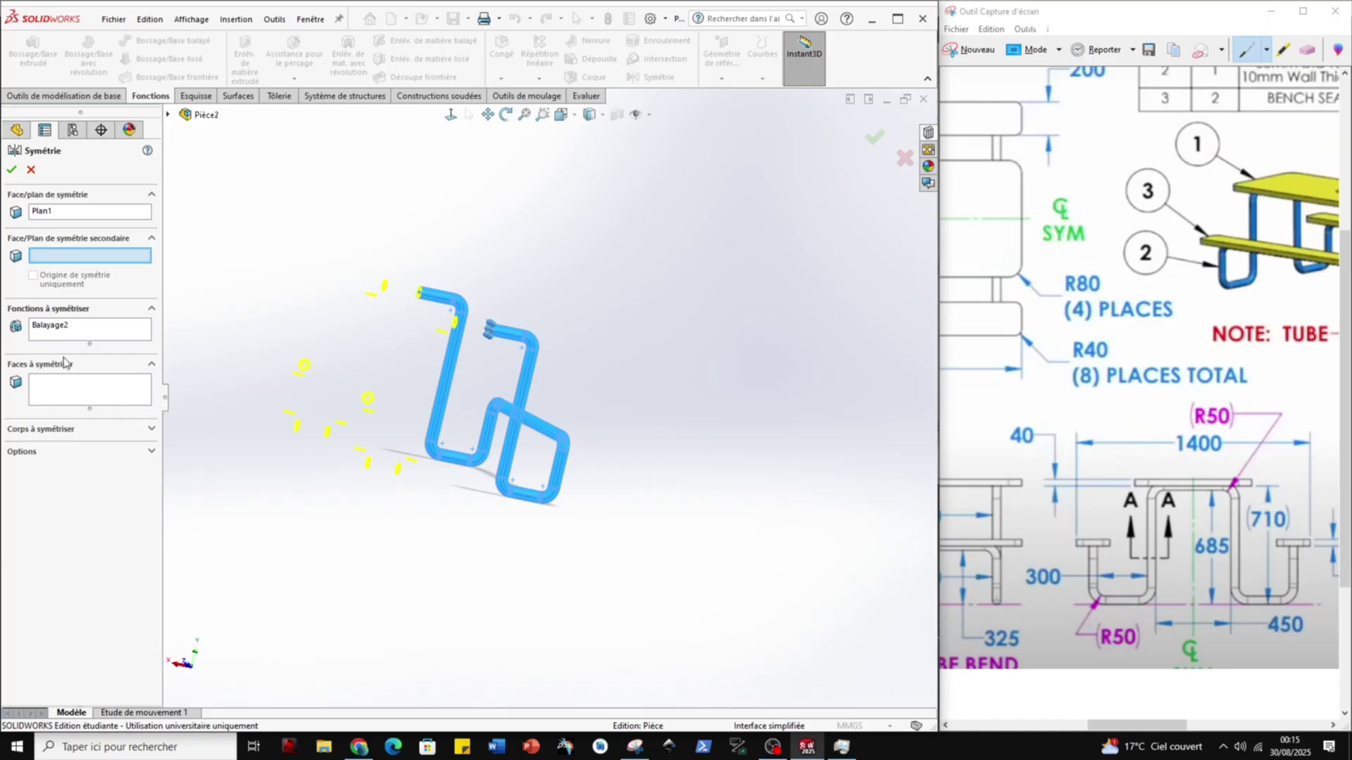
# Remove the sweep from the features to mirror and mirror the tube as a solid body about the plane instead.
pyautogui.click(65, 328)
pyautogui.press('Delete')
pyautogui.click(60, 384)
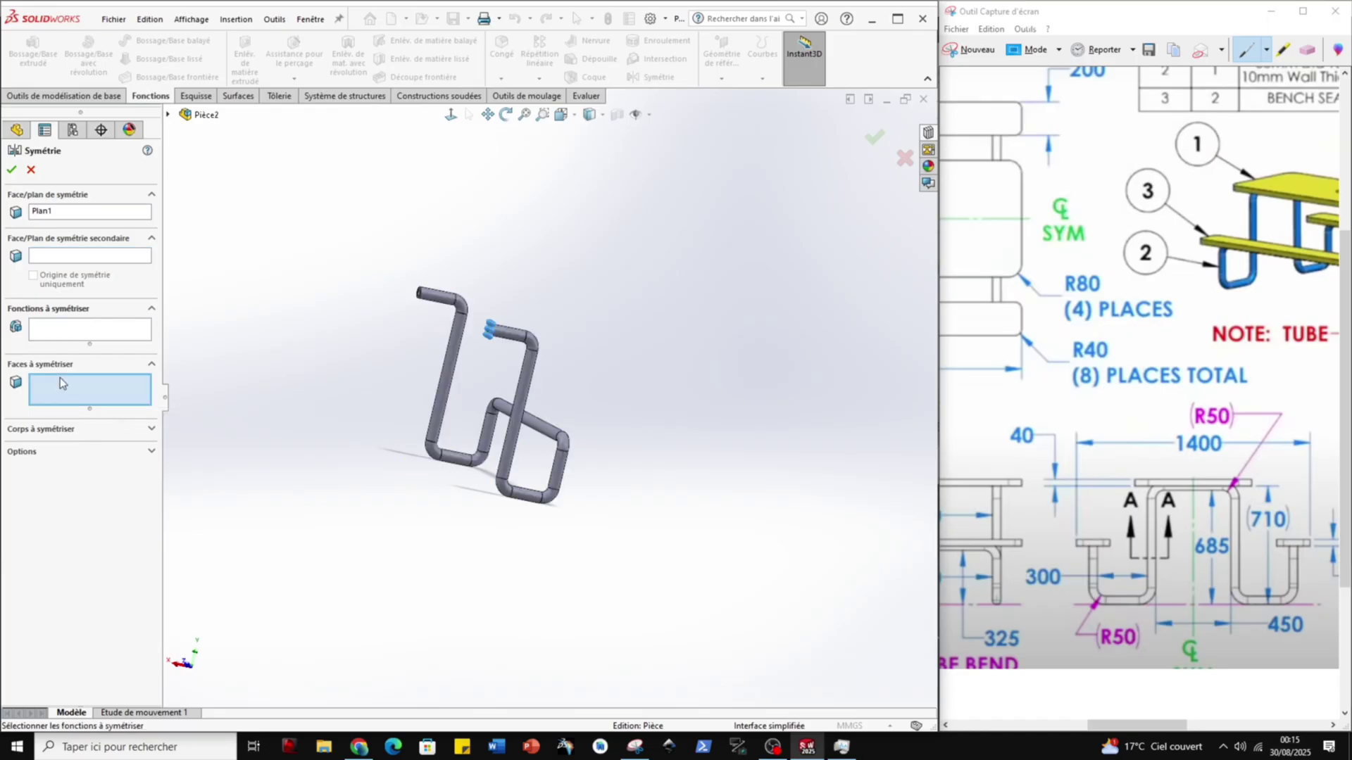
pyautogui.click(80, 430)
pyautogui.click(528, 414)
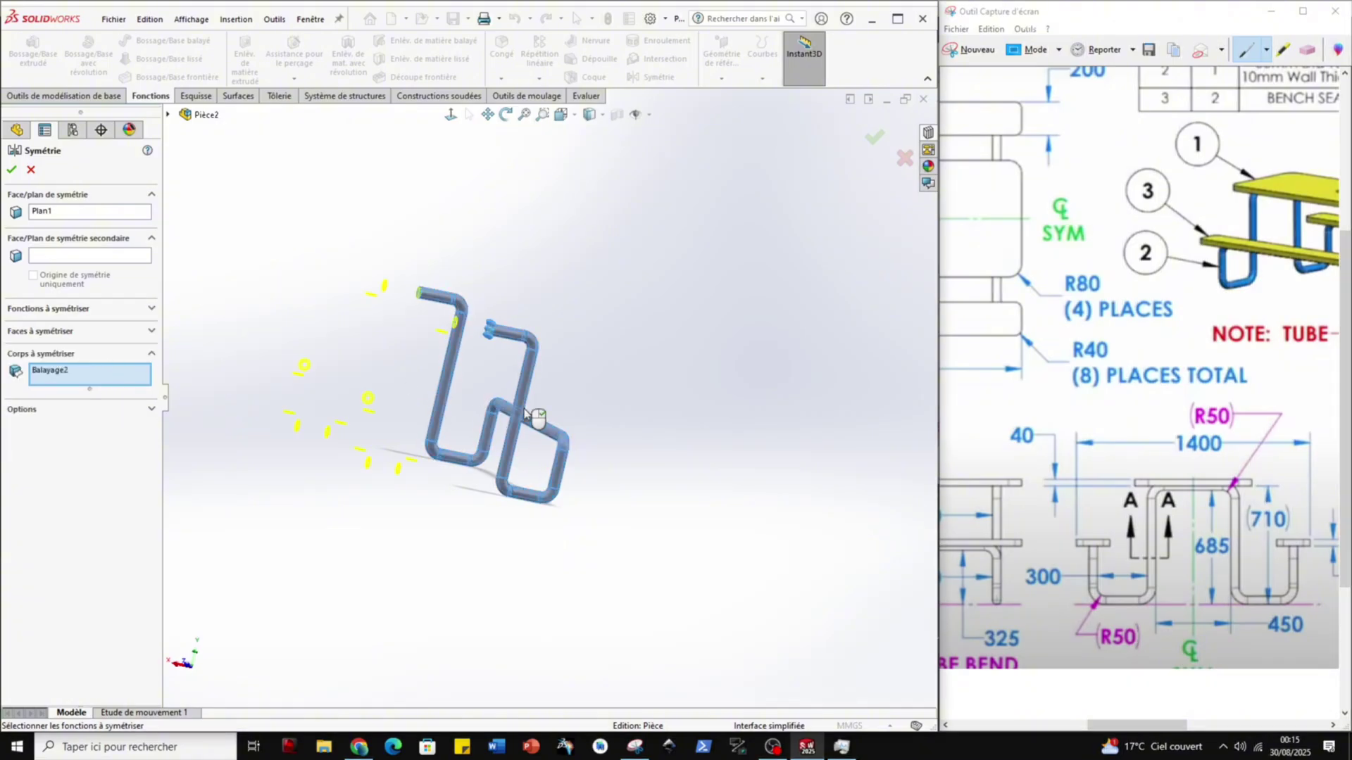
pyautogui.press('Return')
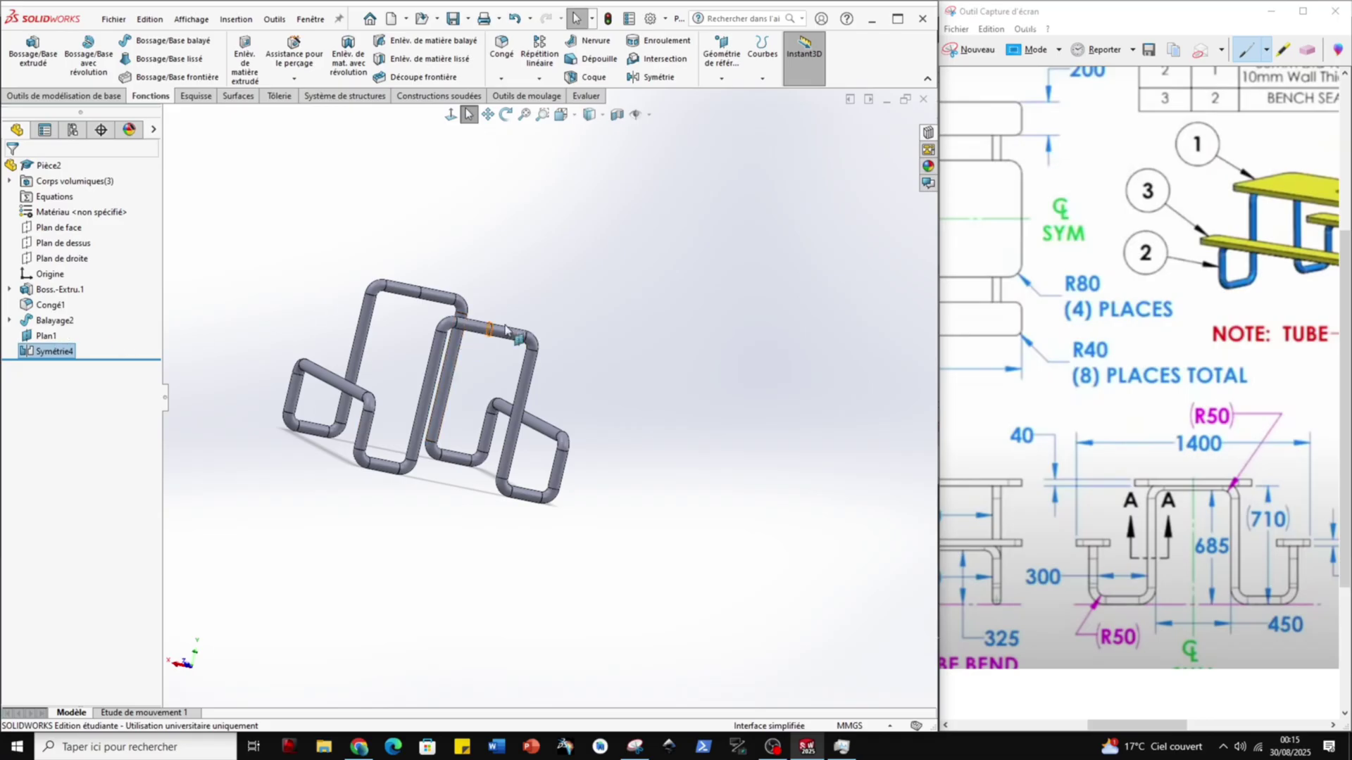
# Review which half of the frame comes from the sweep and check the body mirror's definition, including its mirror plane and mirrored body.
pyautogui.scroll(3, 517, 340)
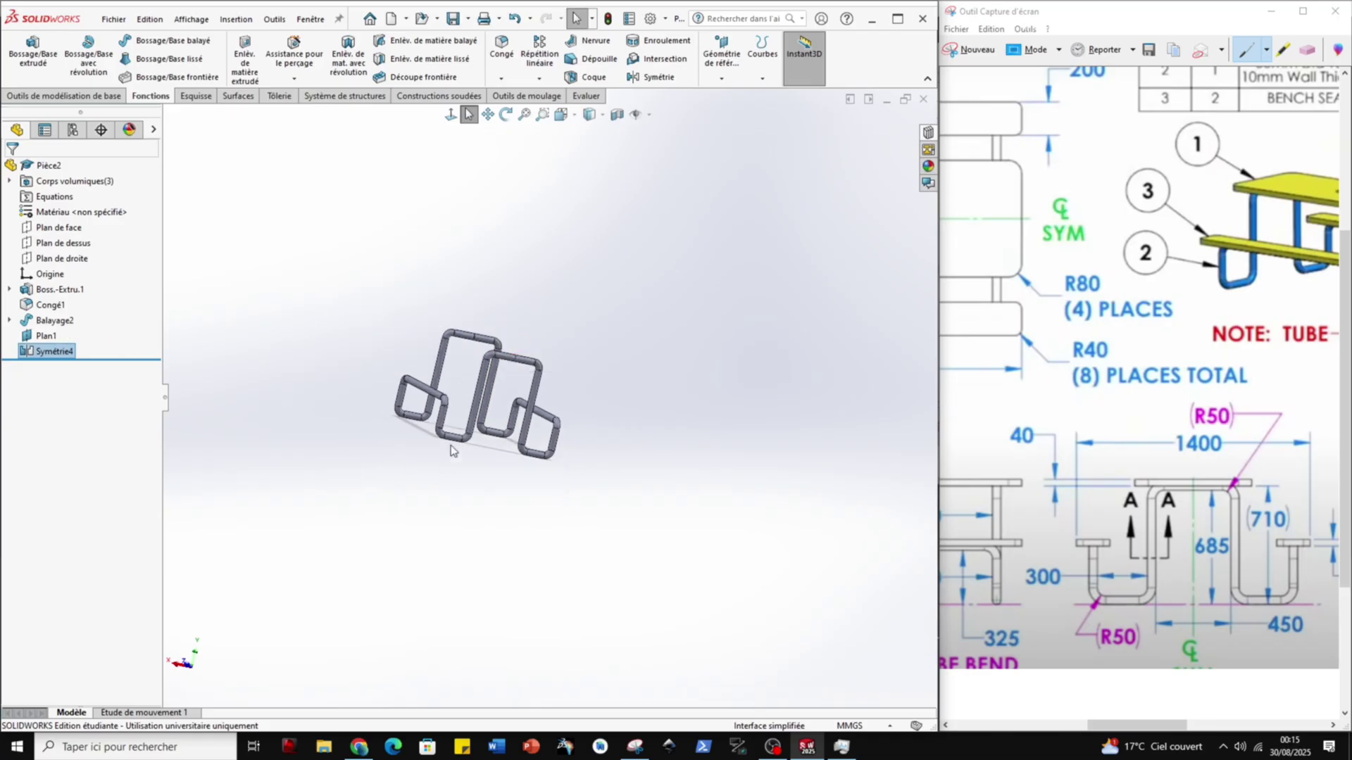
pyautogui.scroll(-3, 254, 384)
pyautogui.scroll(-3, 690, 363)
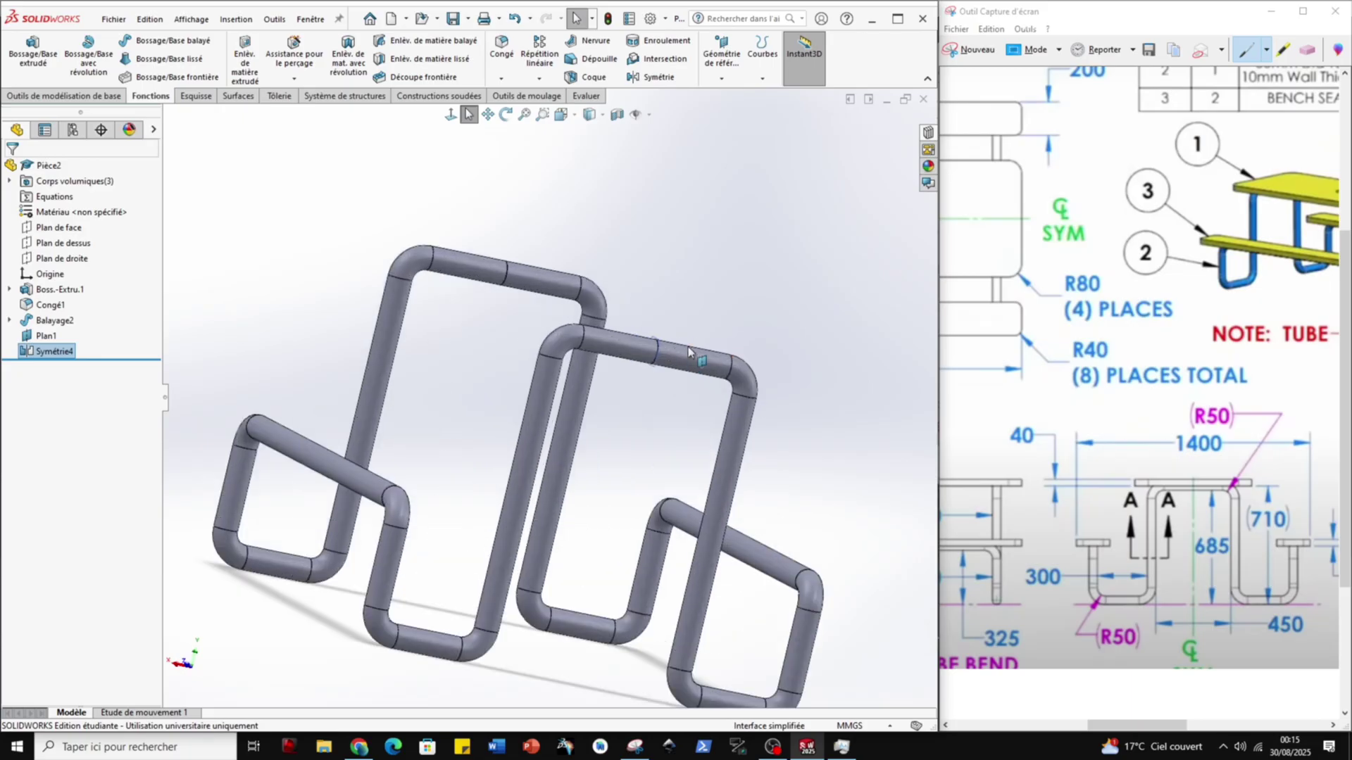
pyautogui.click(54, 321)
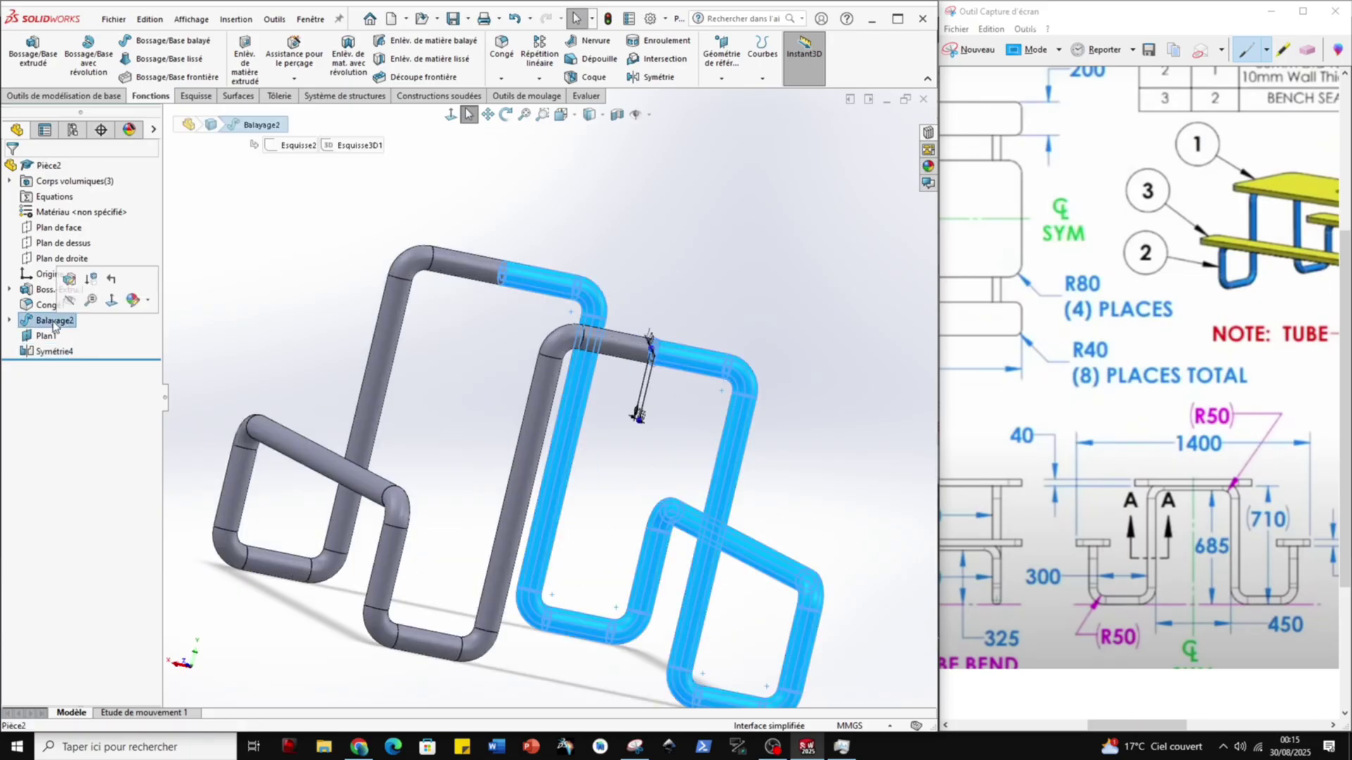
pyautogui.click(8, 289)
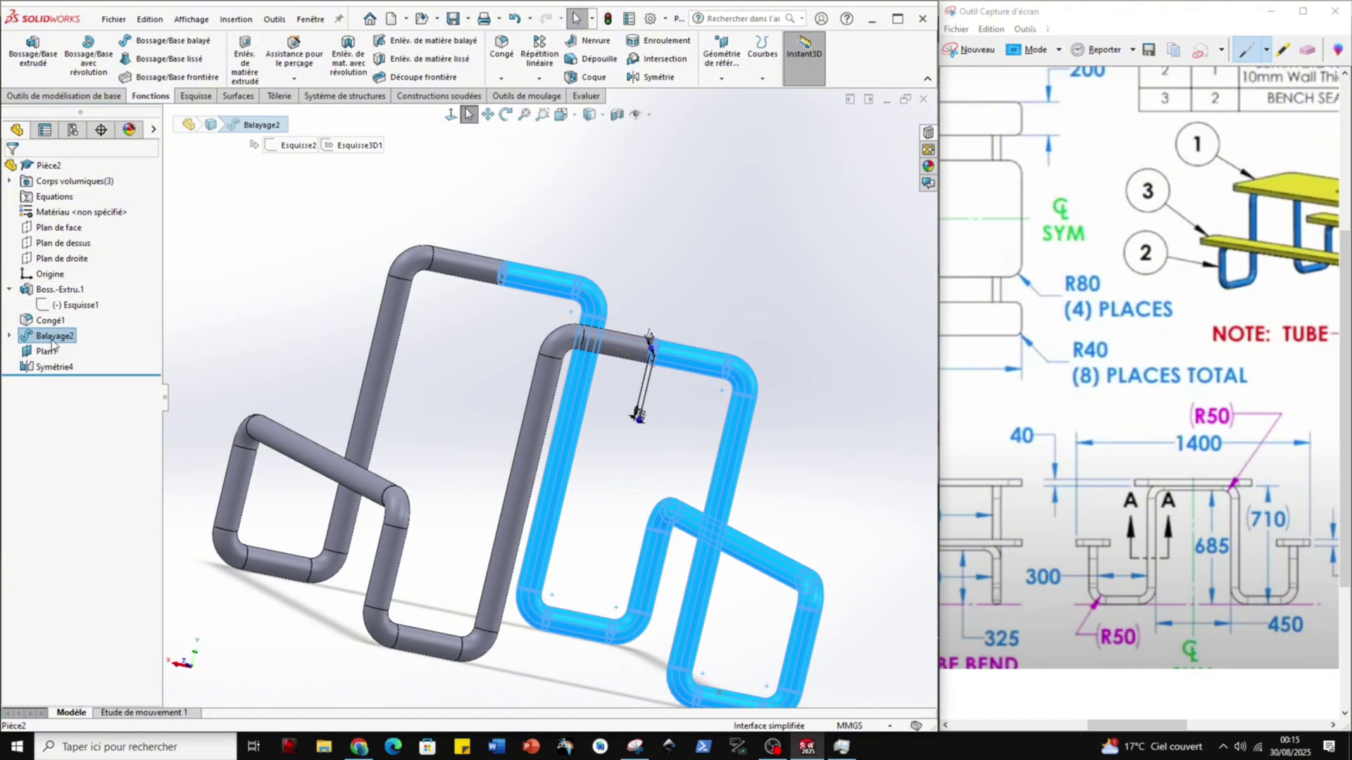
pyautogui.click(50, 367)
pyautogui.rightClick(51, 367)
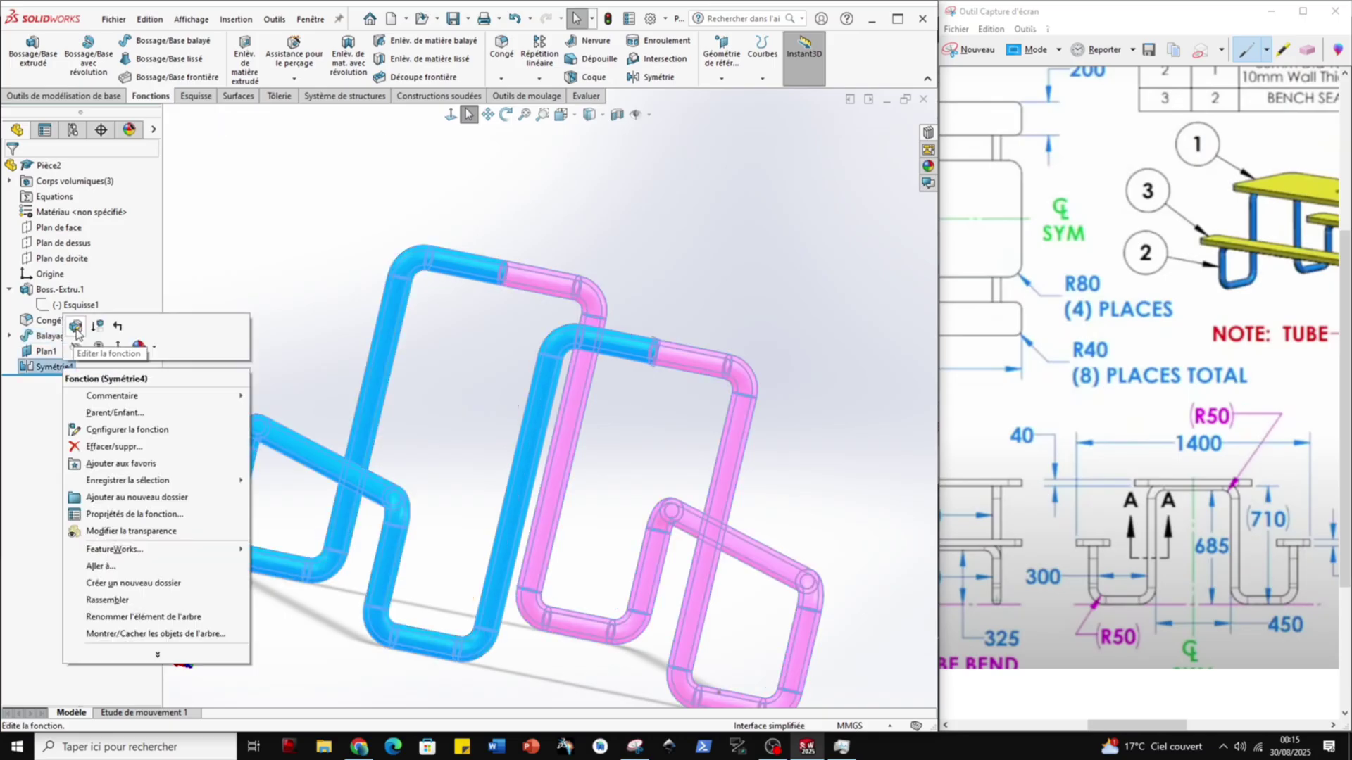
pyautogui.click(80, 331)
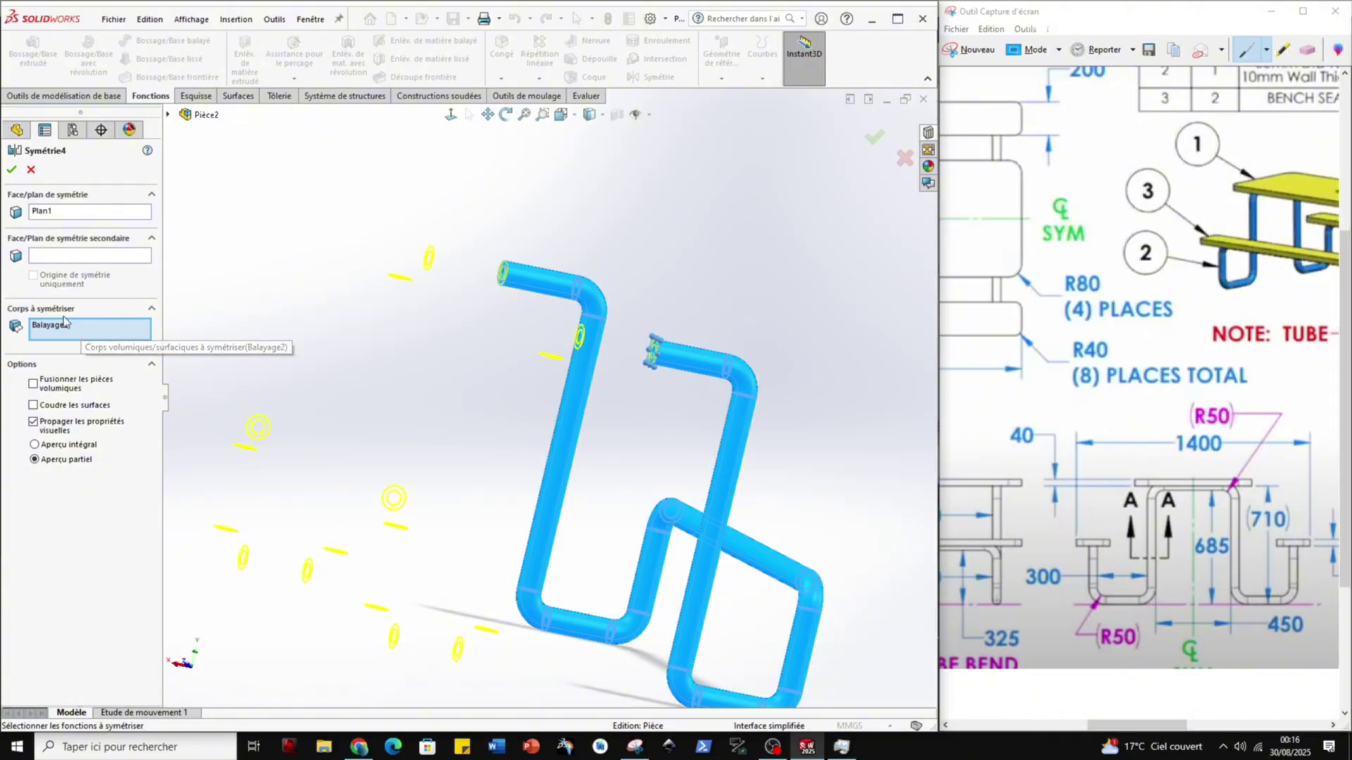
pyautogui.click(12, 170)
# Examine the whole bent tube frame from several angles, including the seam where the two mirrored halves meet.
pyautogui.scroll(2, 634, 323)
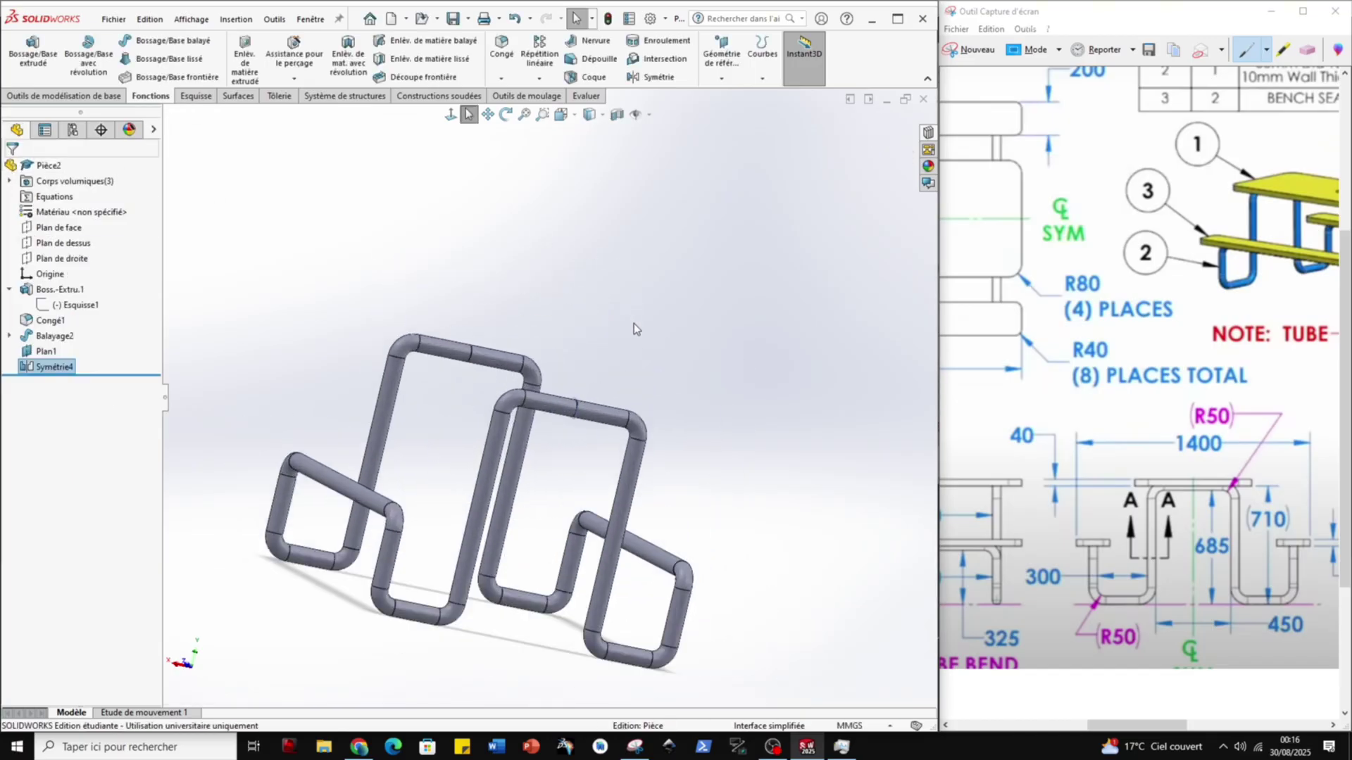
pyautogui.scroll(-5, 649, 423)
pyautogui.scroll(5, 628, 466)
pyautogui.moveTo(628, 467); pyautogui.dragTo(516, 414, button='middle')
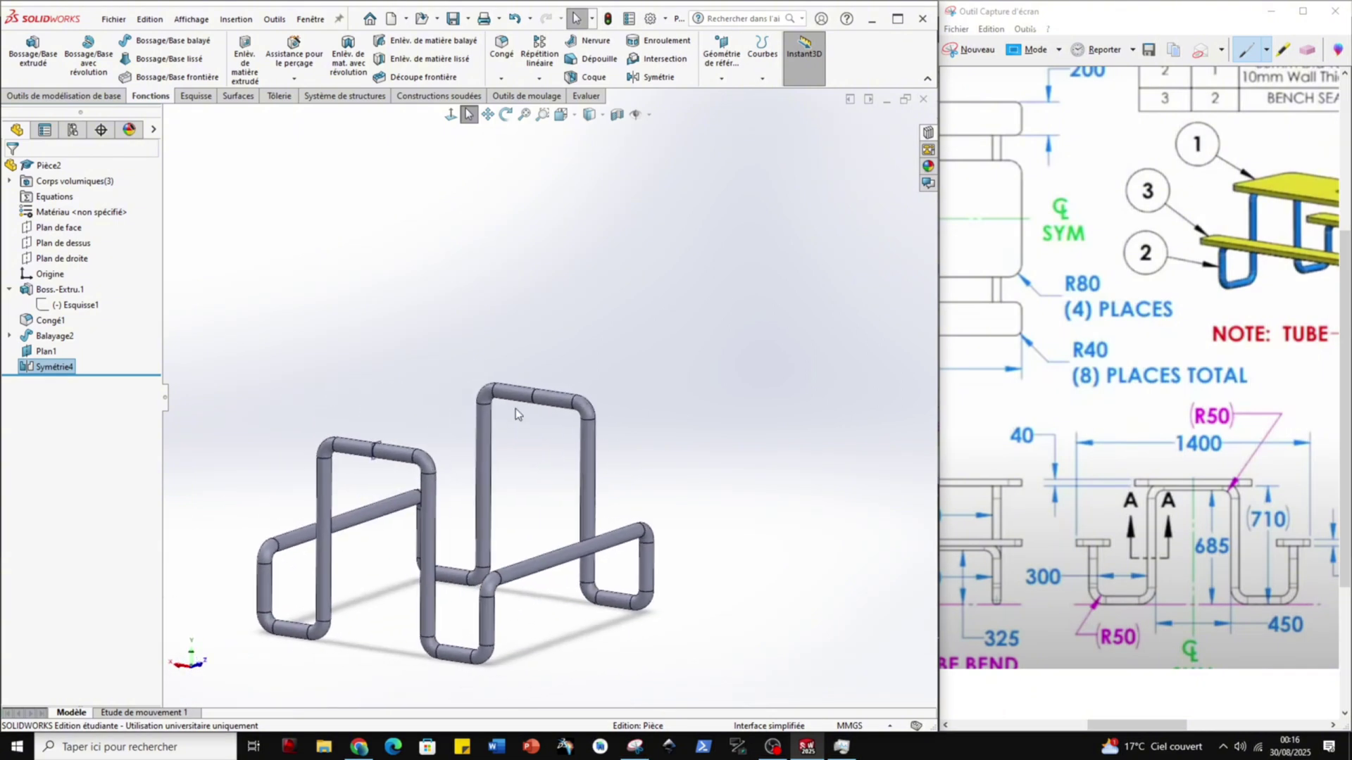
pyautogui.click(376, 451)
pyautogui.click(464, 401)
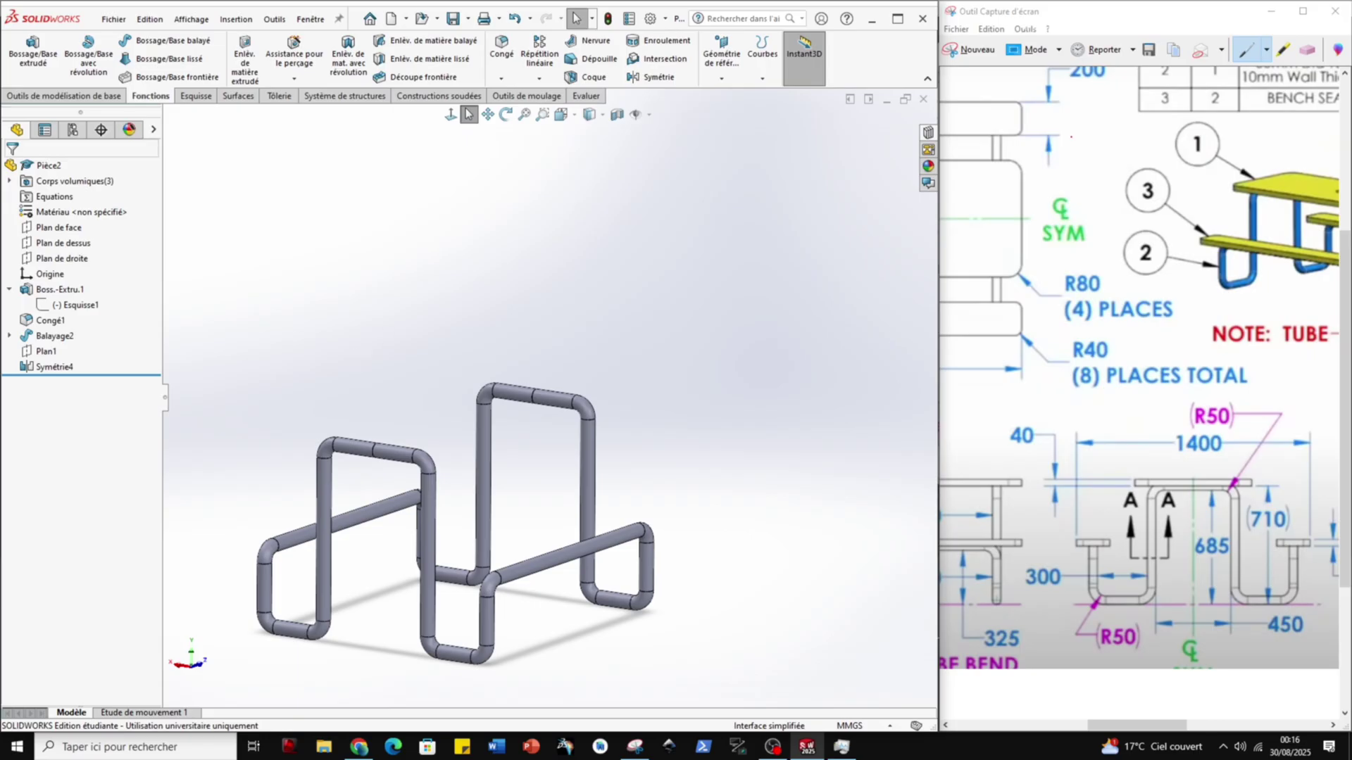
pyautogui.scroll(5, 662, 367)
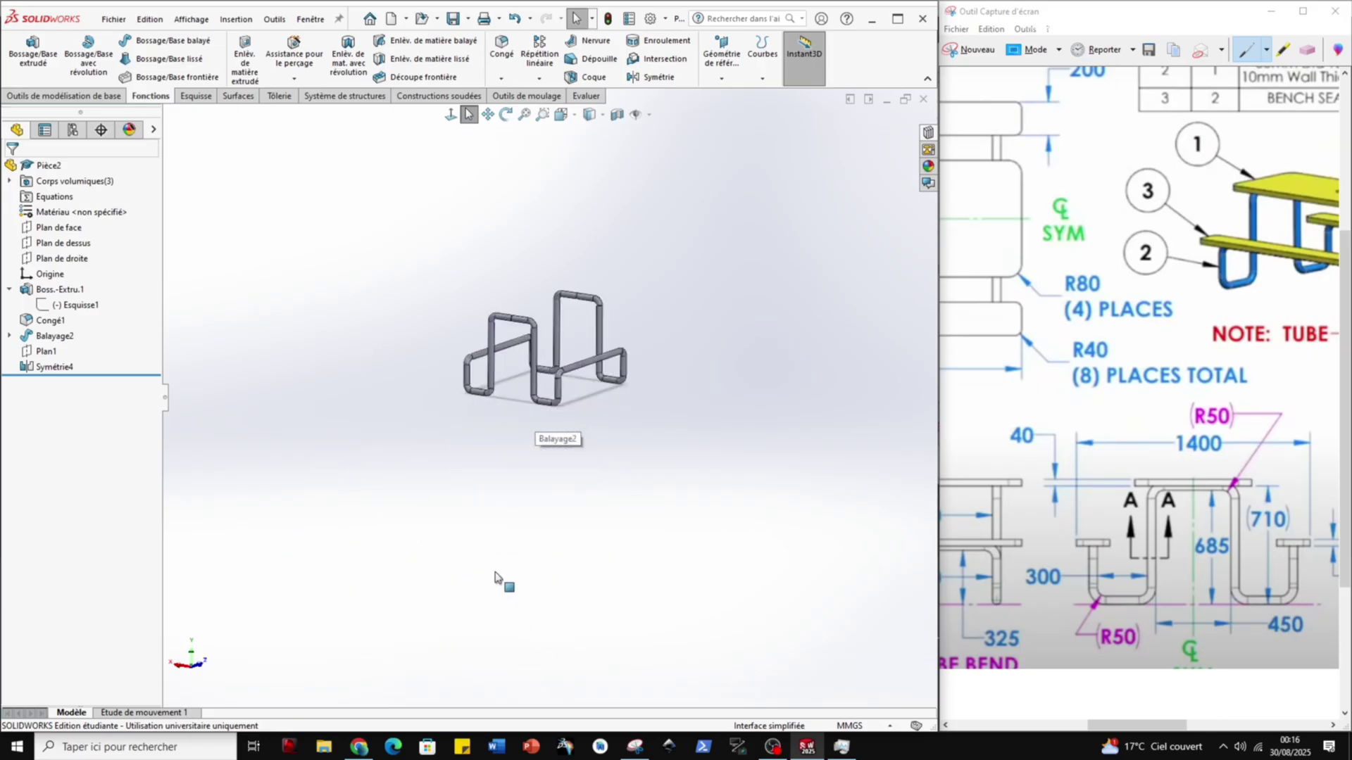
pyautogui.scroll(-5, 495, 577)
pyautogui.scroll(5, 639, 117)
pyautogui.scroll(-2, 585, 262)
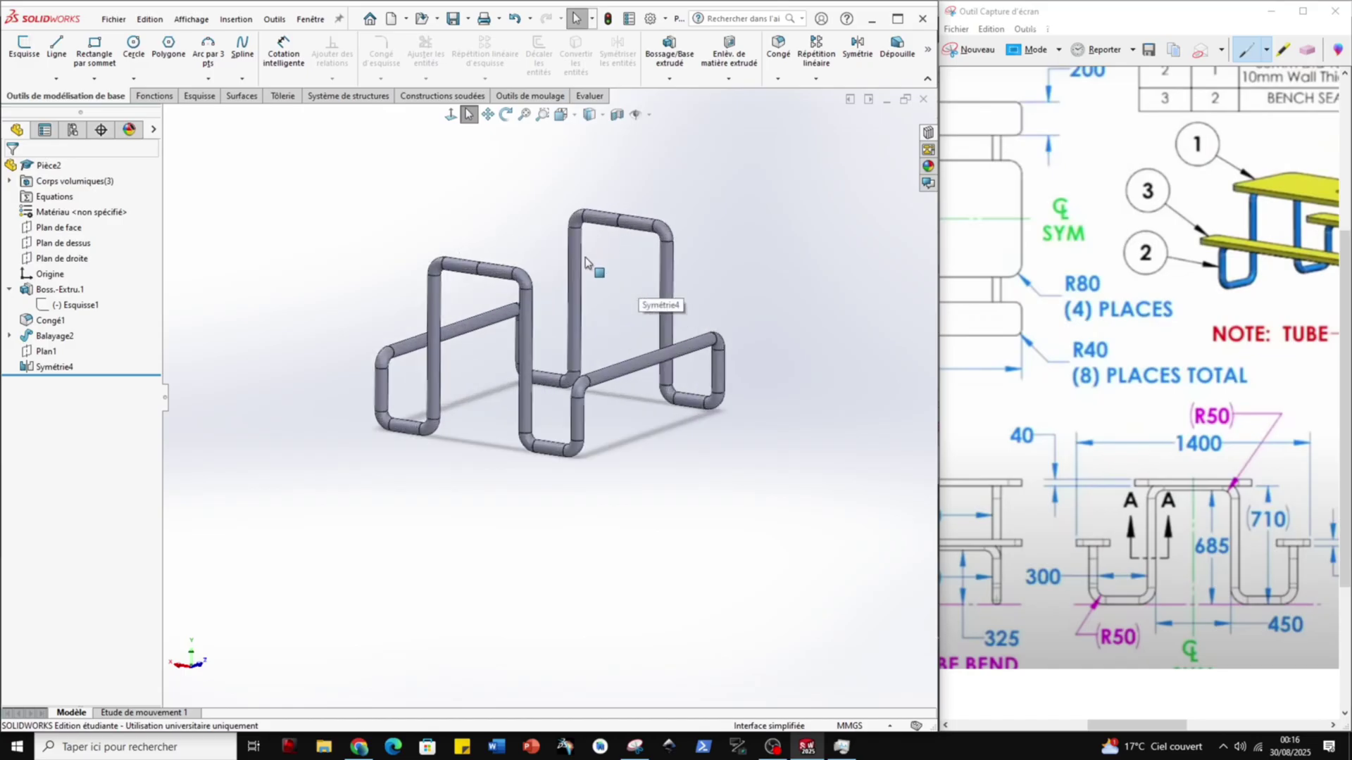
pyautogui.moveTo(585, 262); pyautogui.dragTo(564, 349, button='middle')
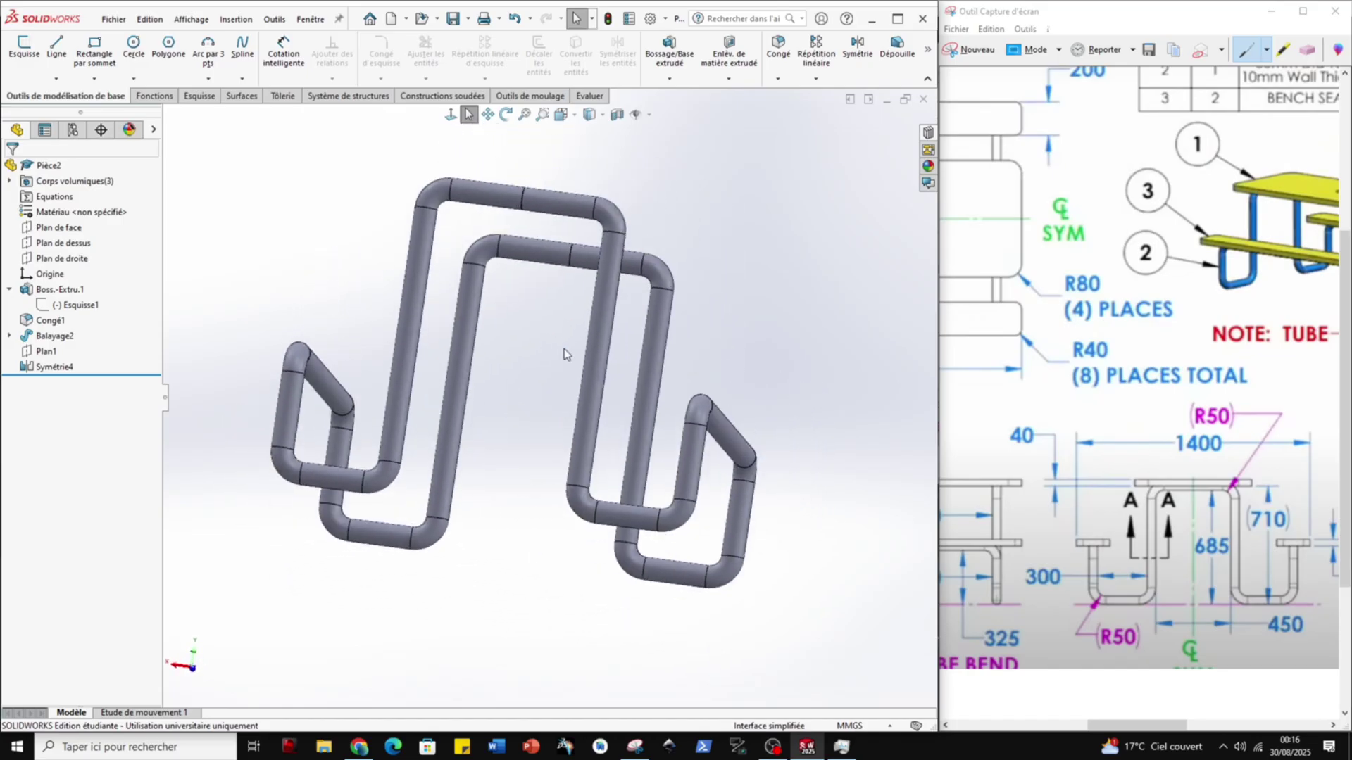